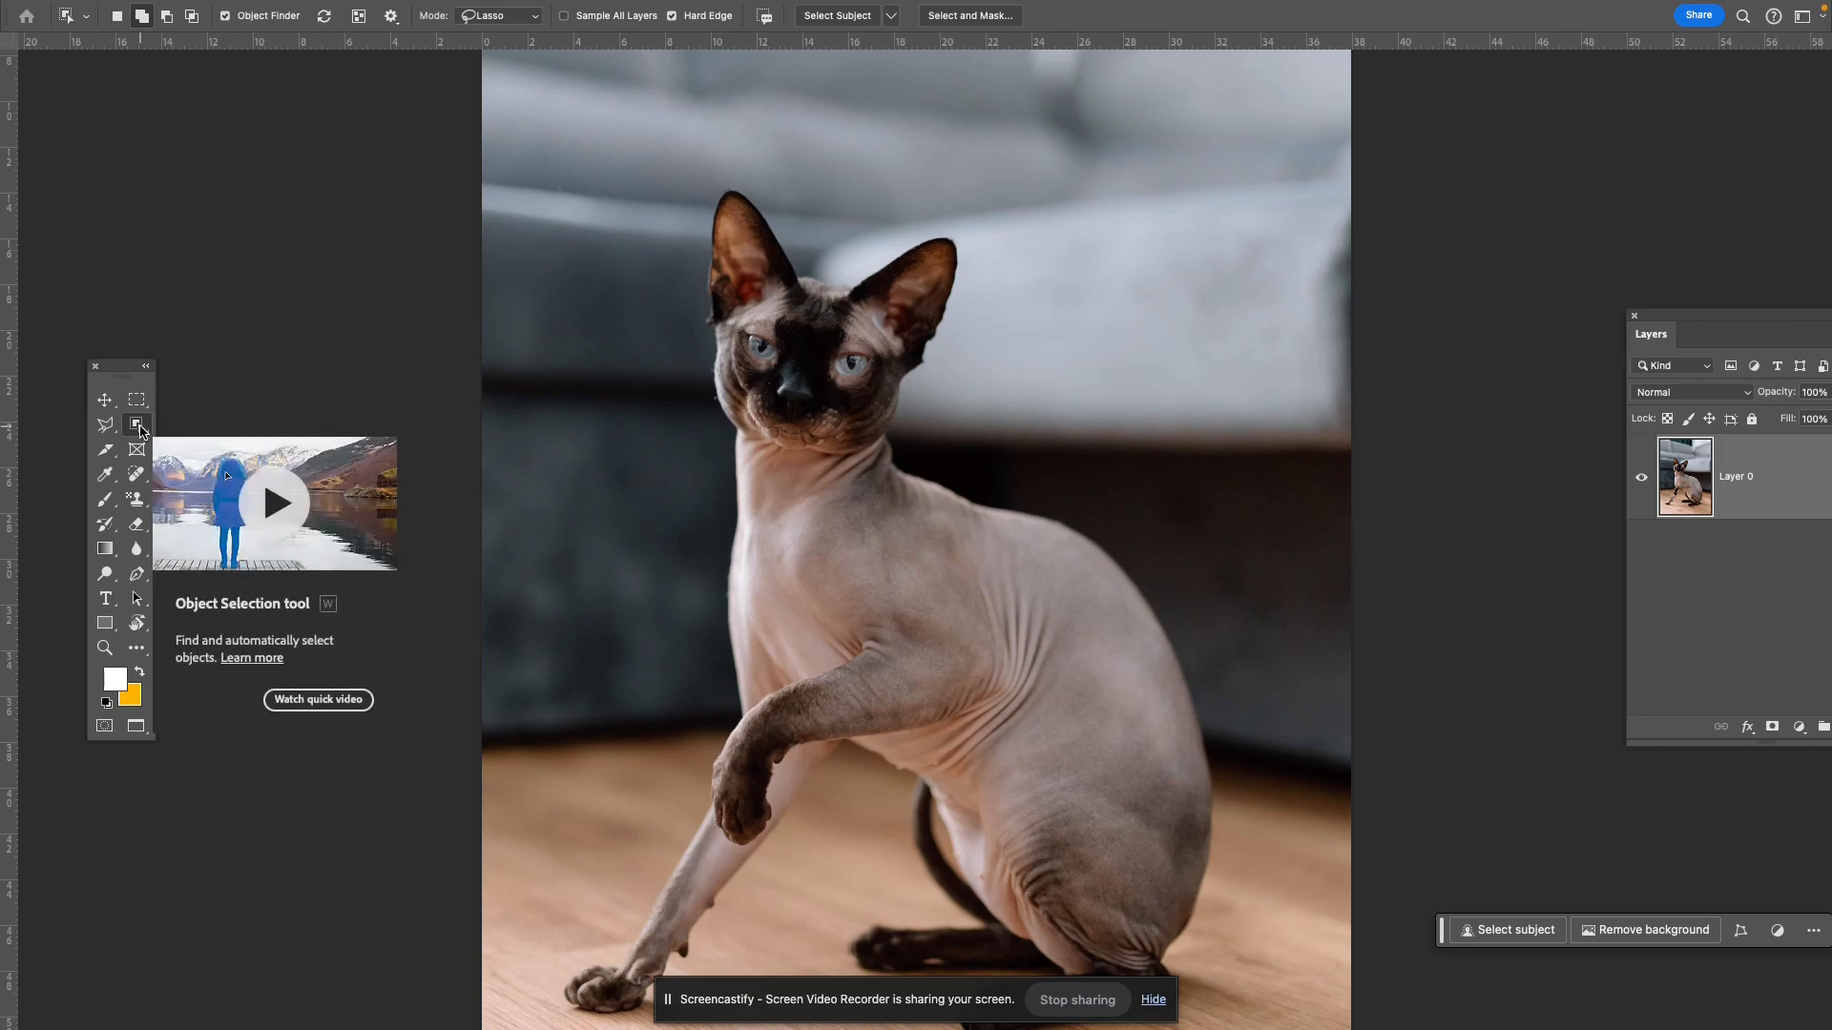
# Switch to the Magic Wand tool and back to the Object Selection tool.
pyautogui.click(139, 430)
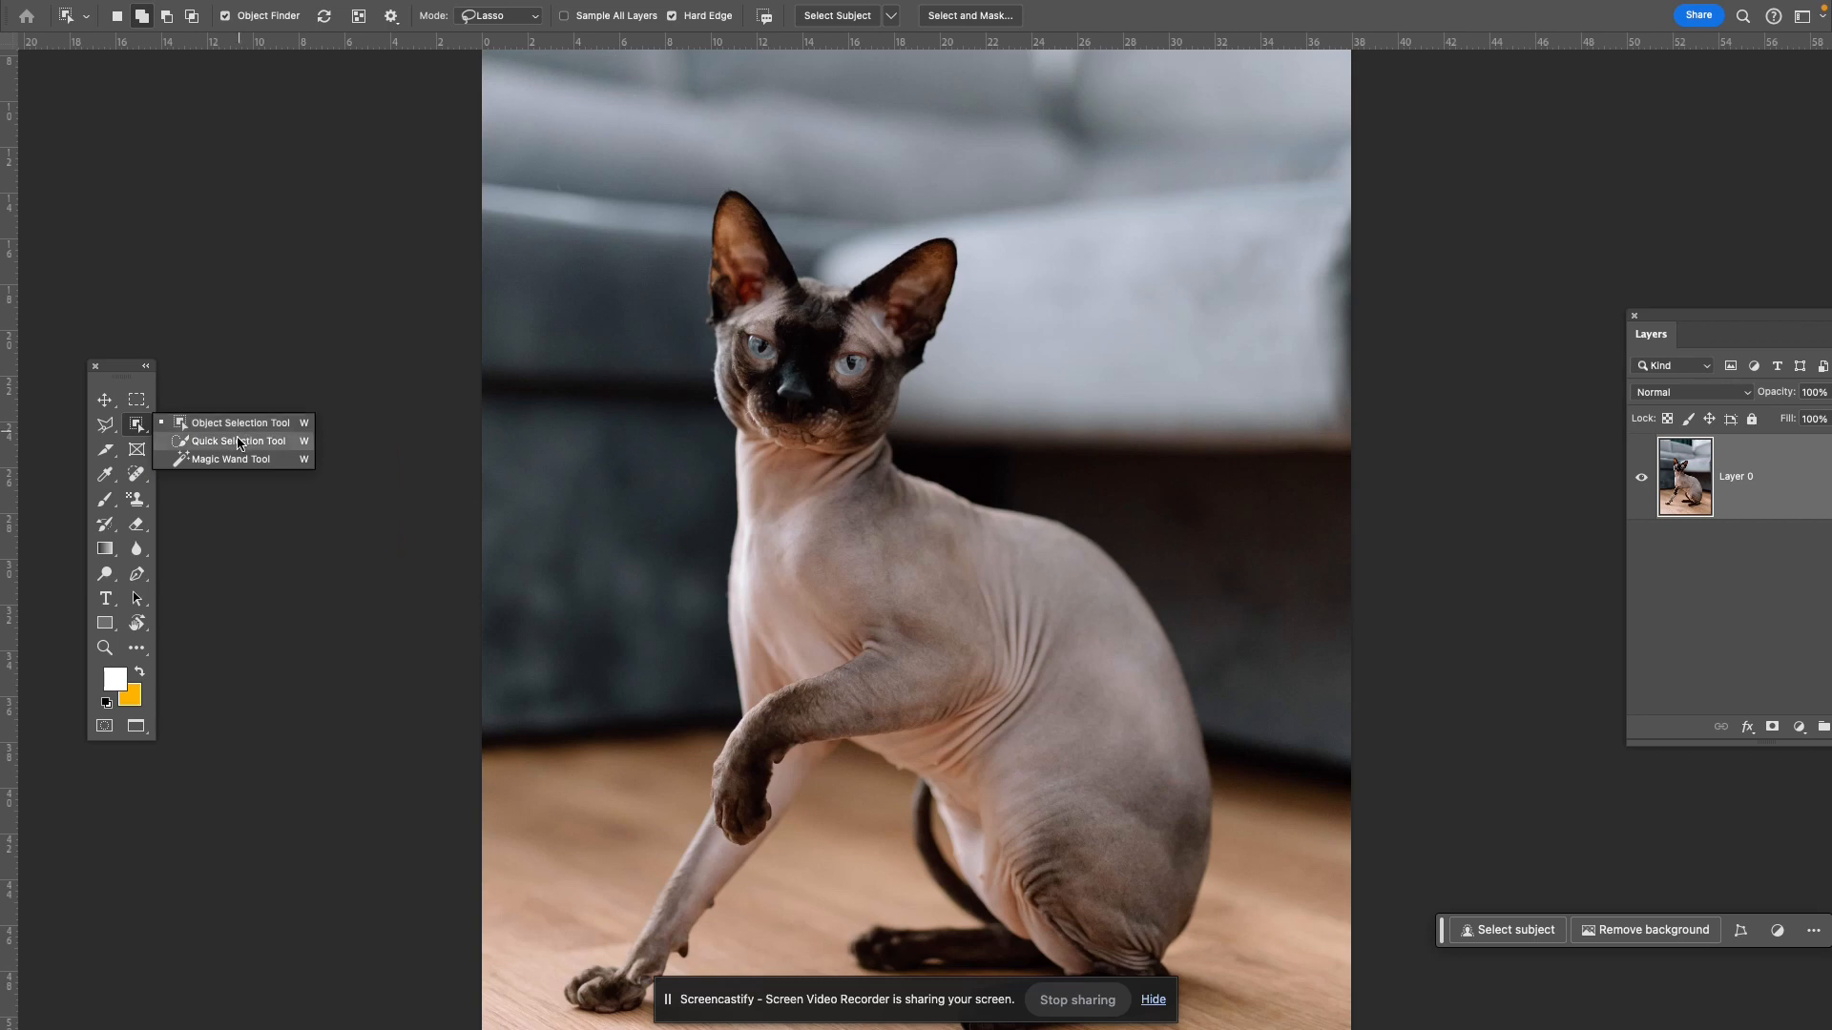
pyautogui.click(233, 459)
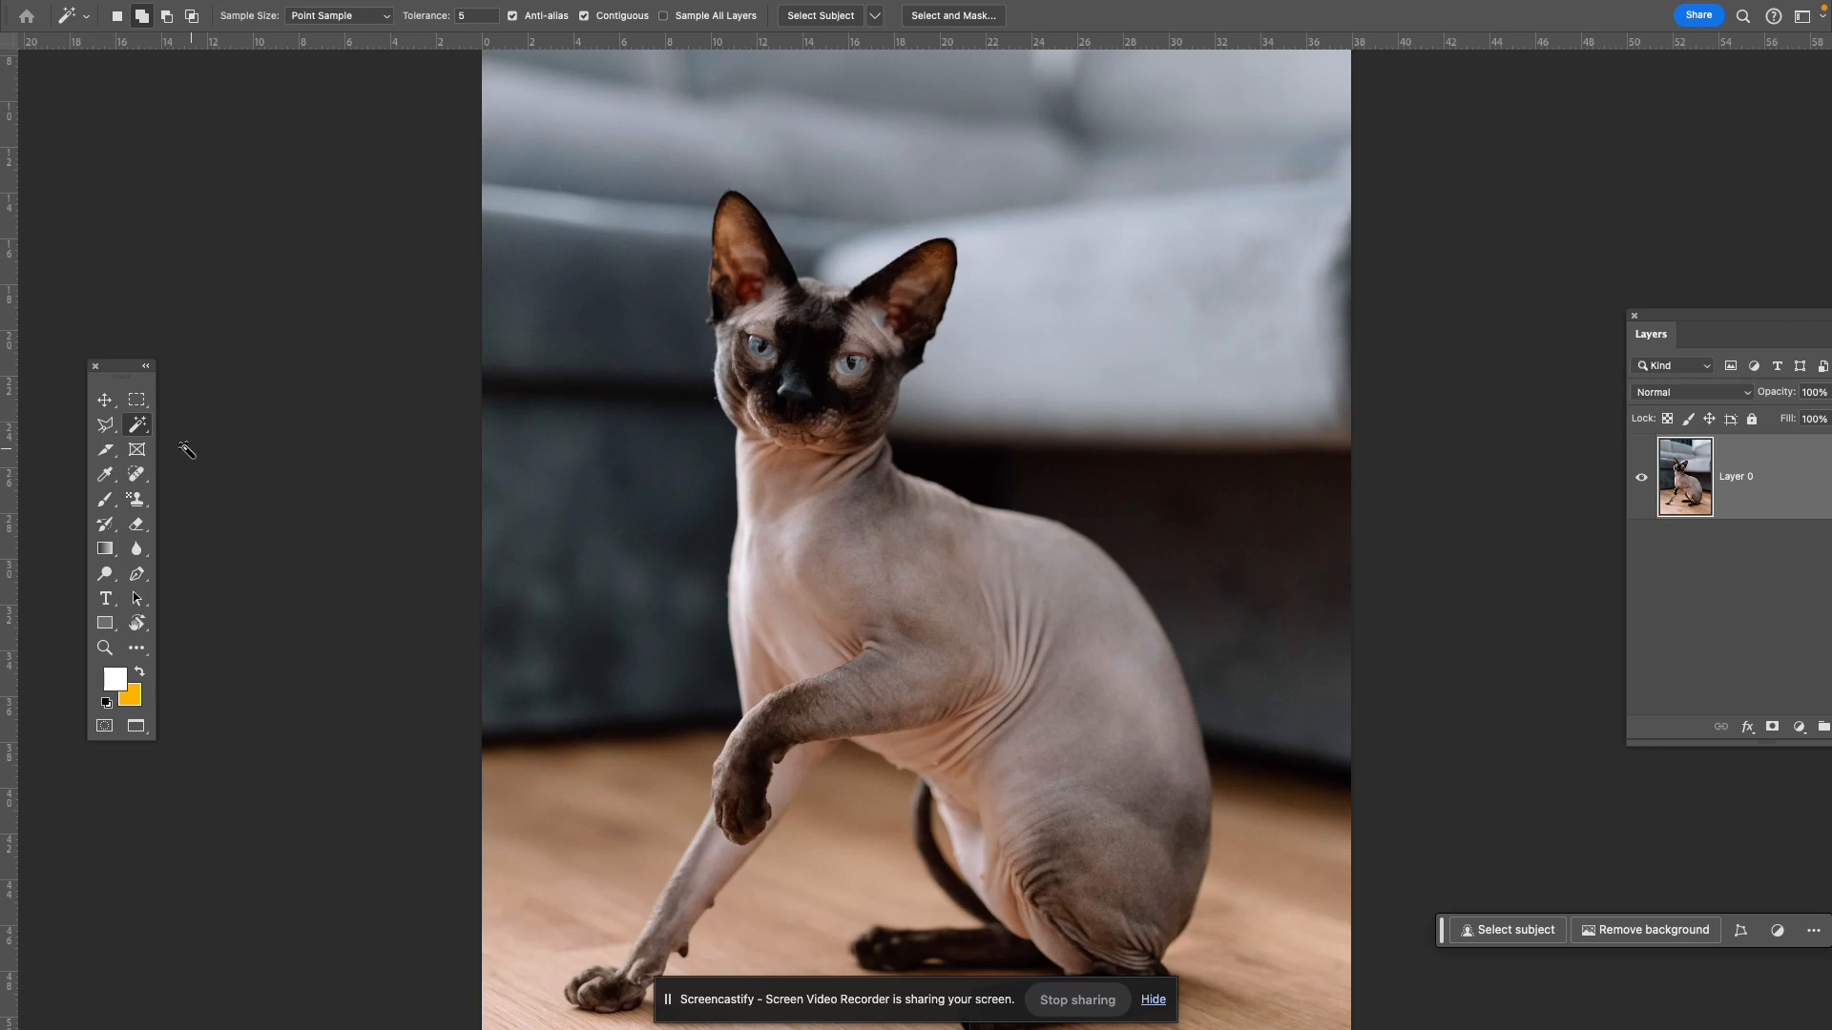
pyautogui.rightClick(134, 431)
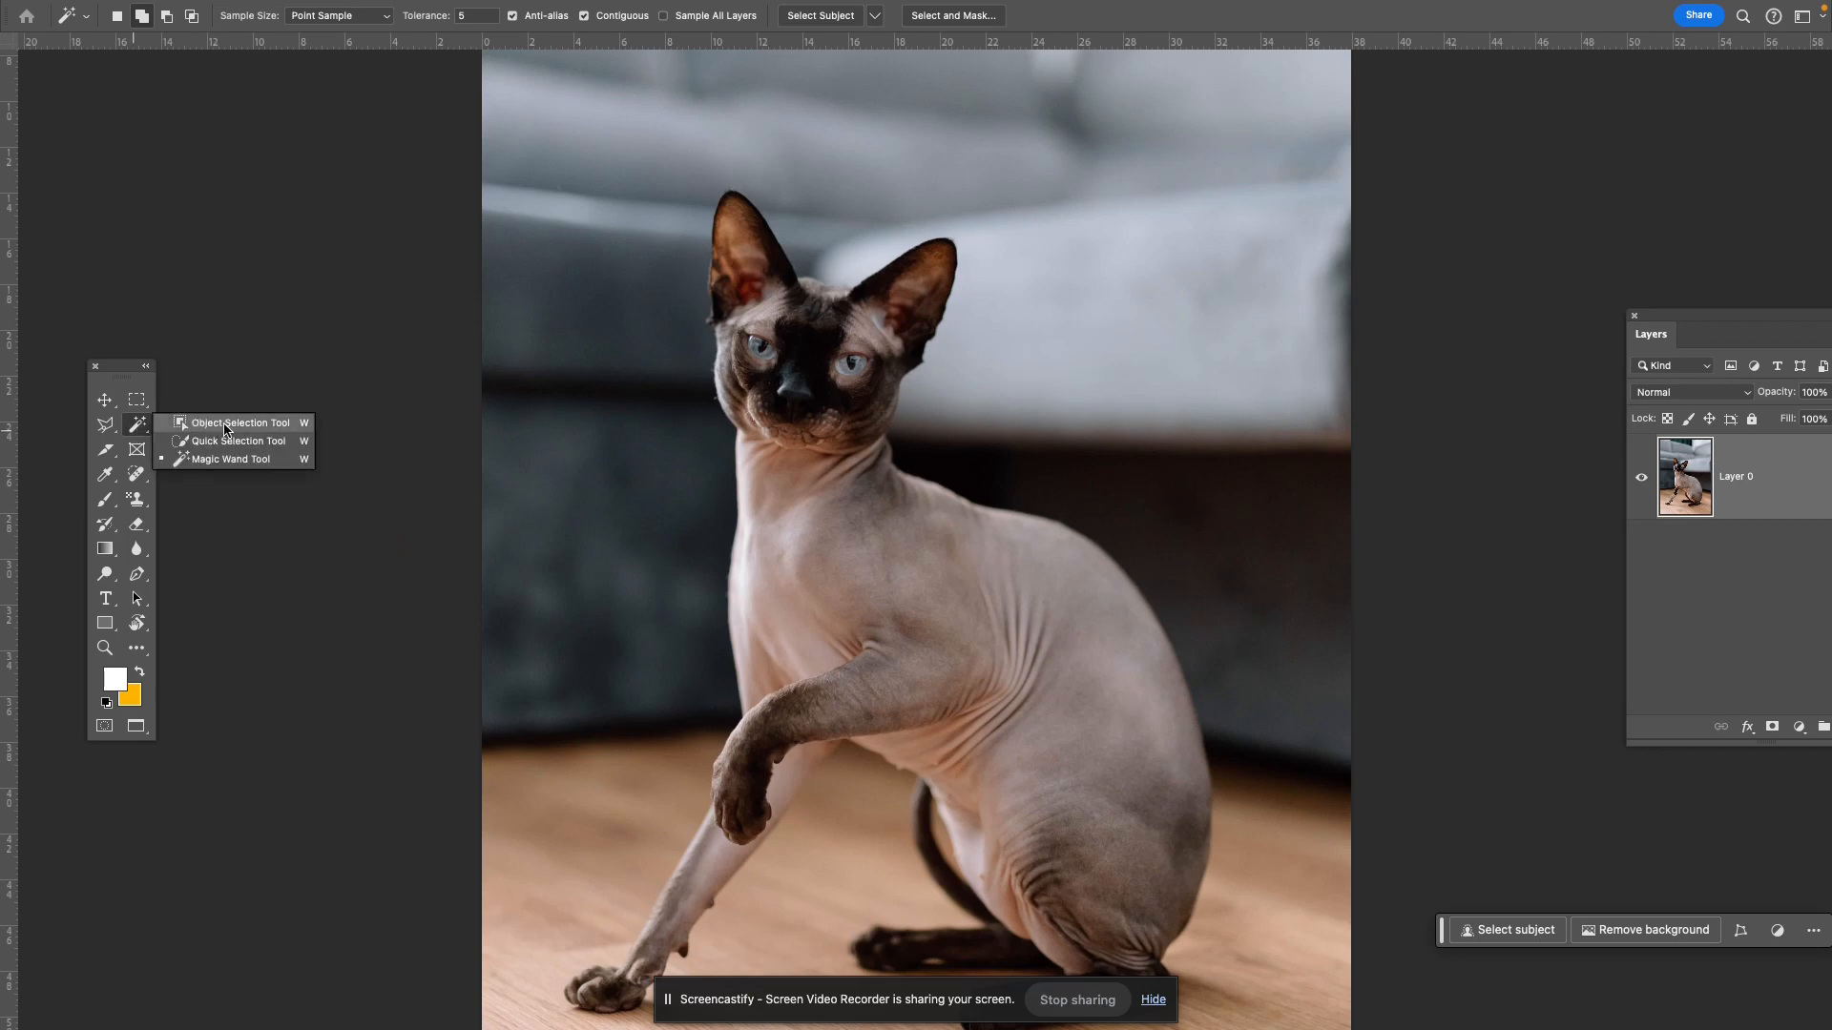
pyautogui.click(226, 428)
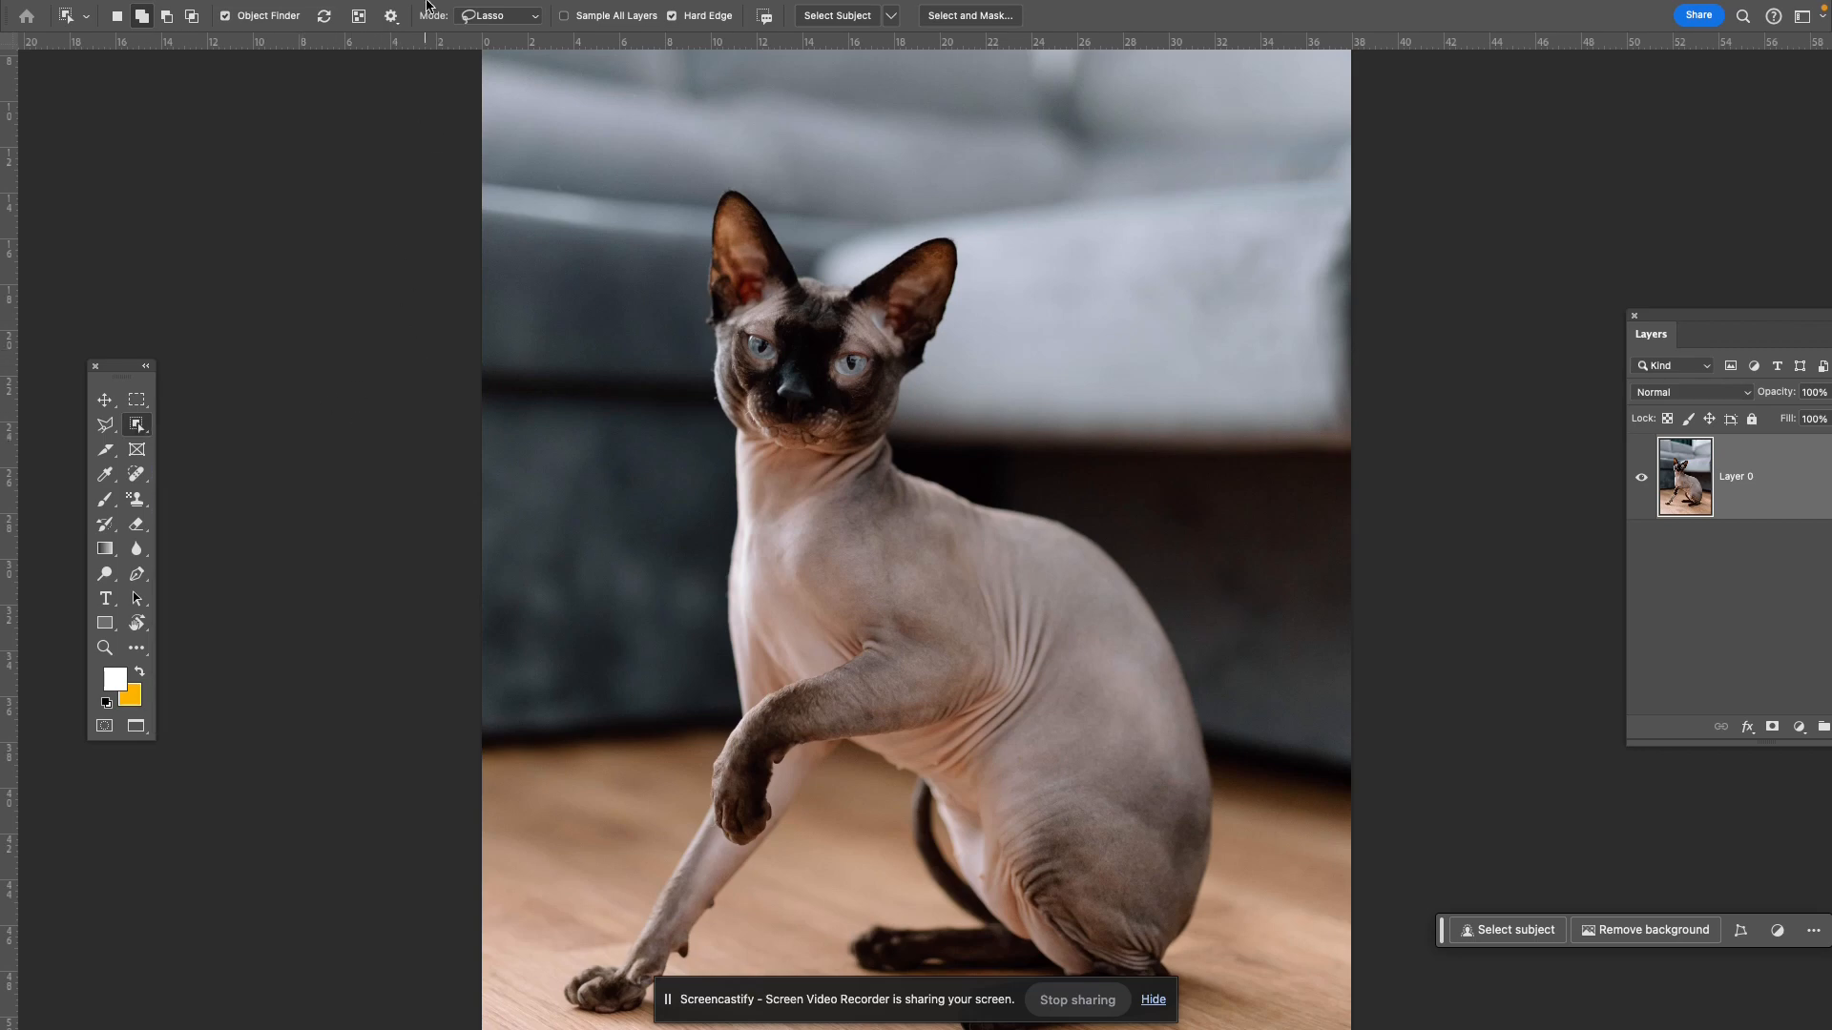
# Change the Object Selection tool's mode to Rectangle and return it to Lasso.
pyautogui.moveTo(425, 5)
pyautogui.click(537, 17)
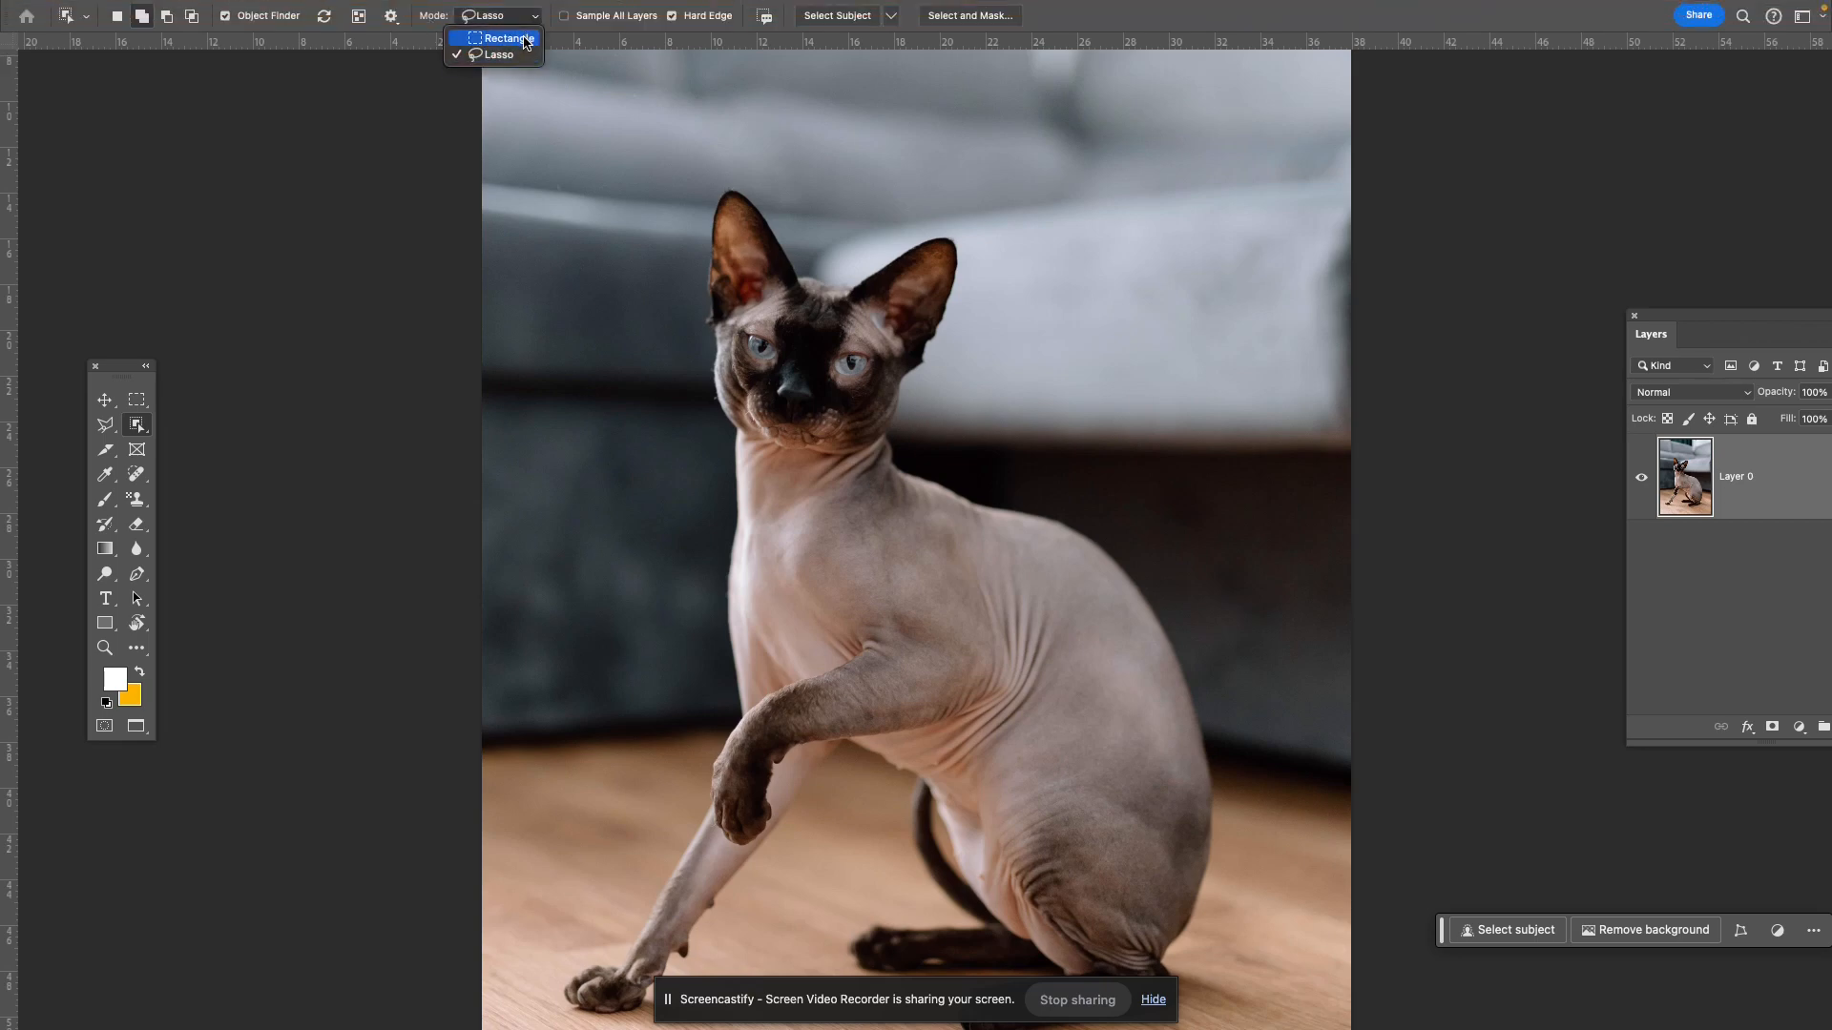
pyautogui.click(524, 43)
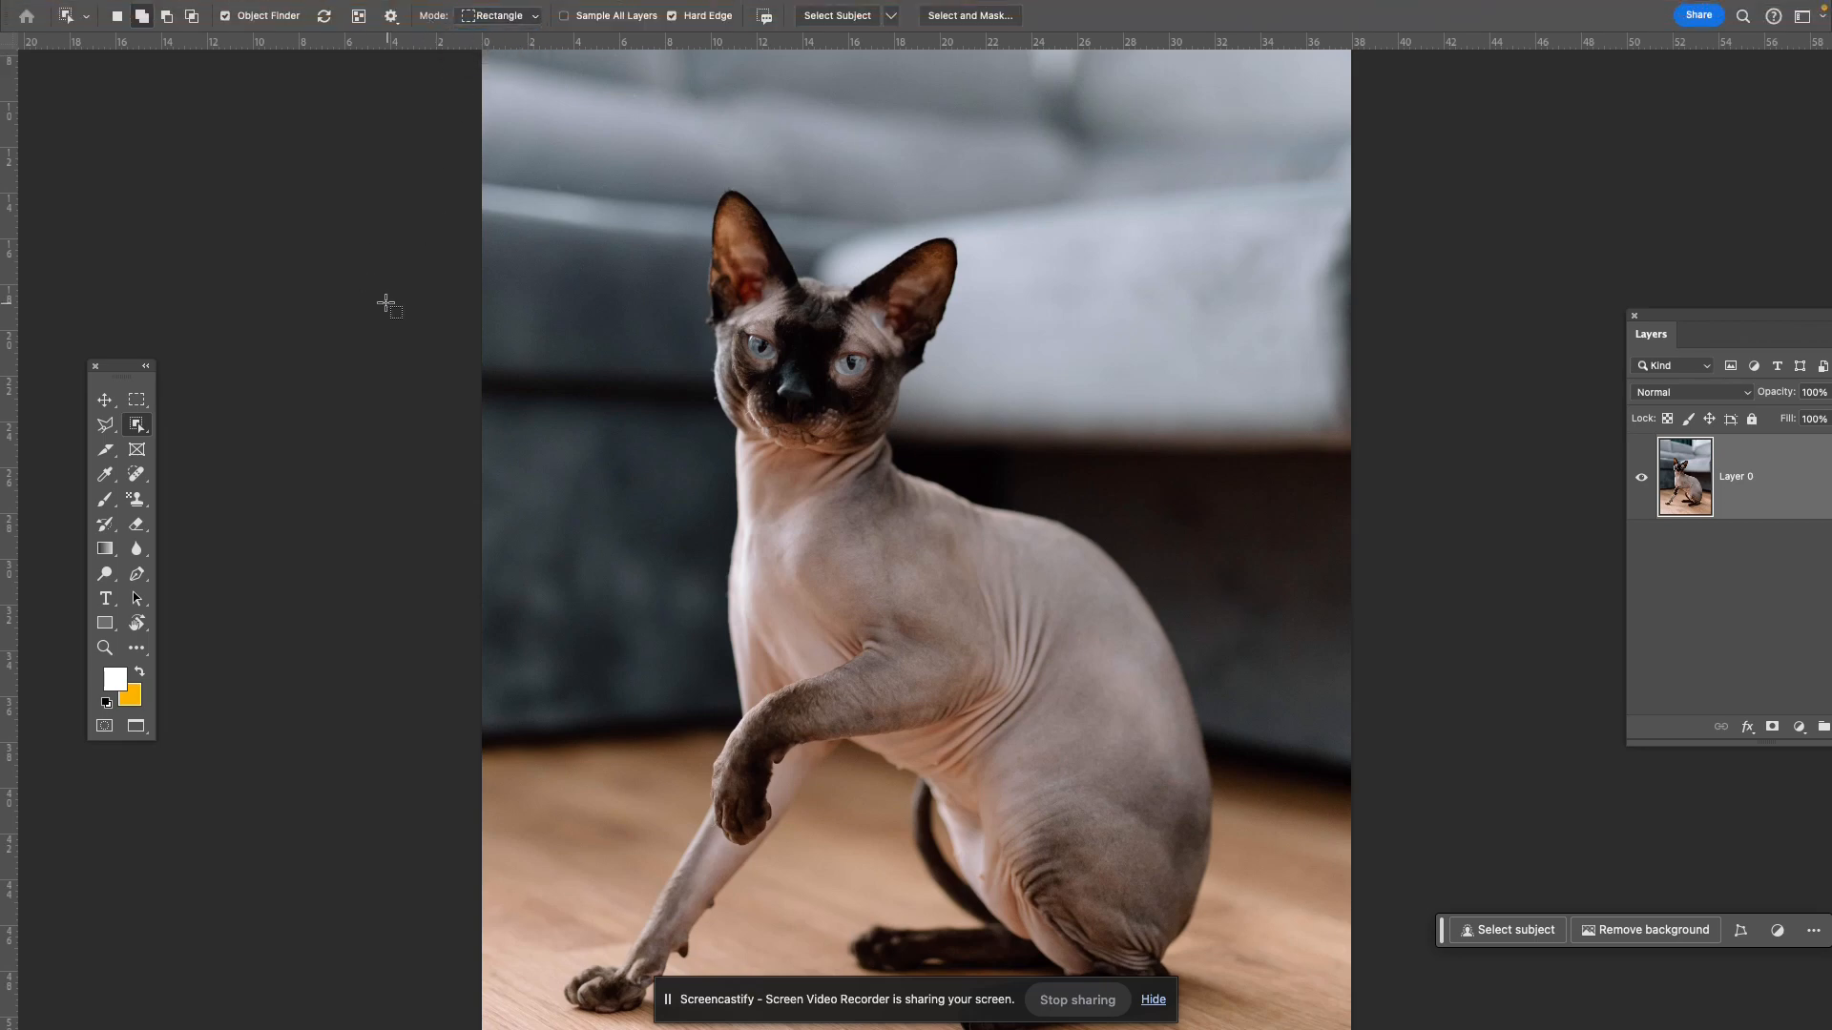
pyautogui.click(537, 19)
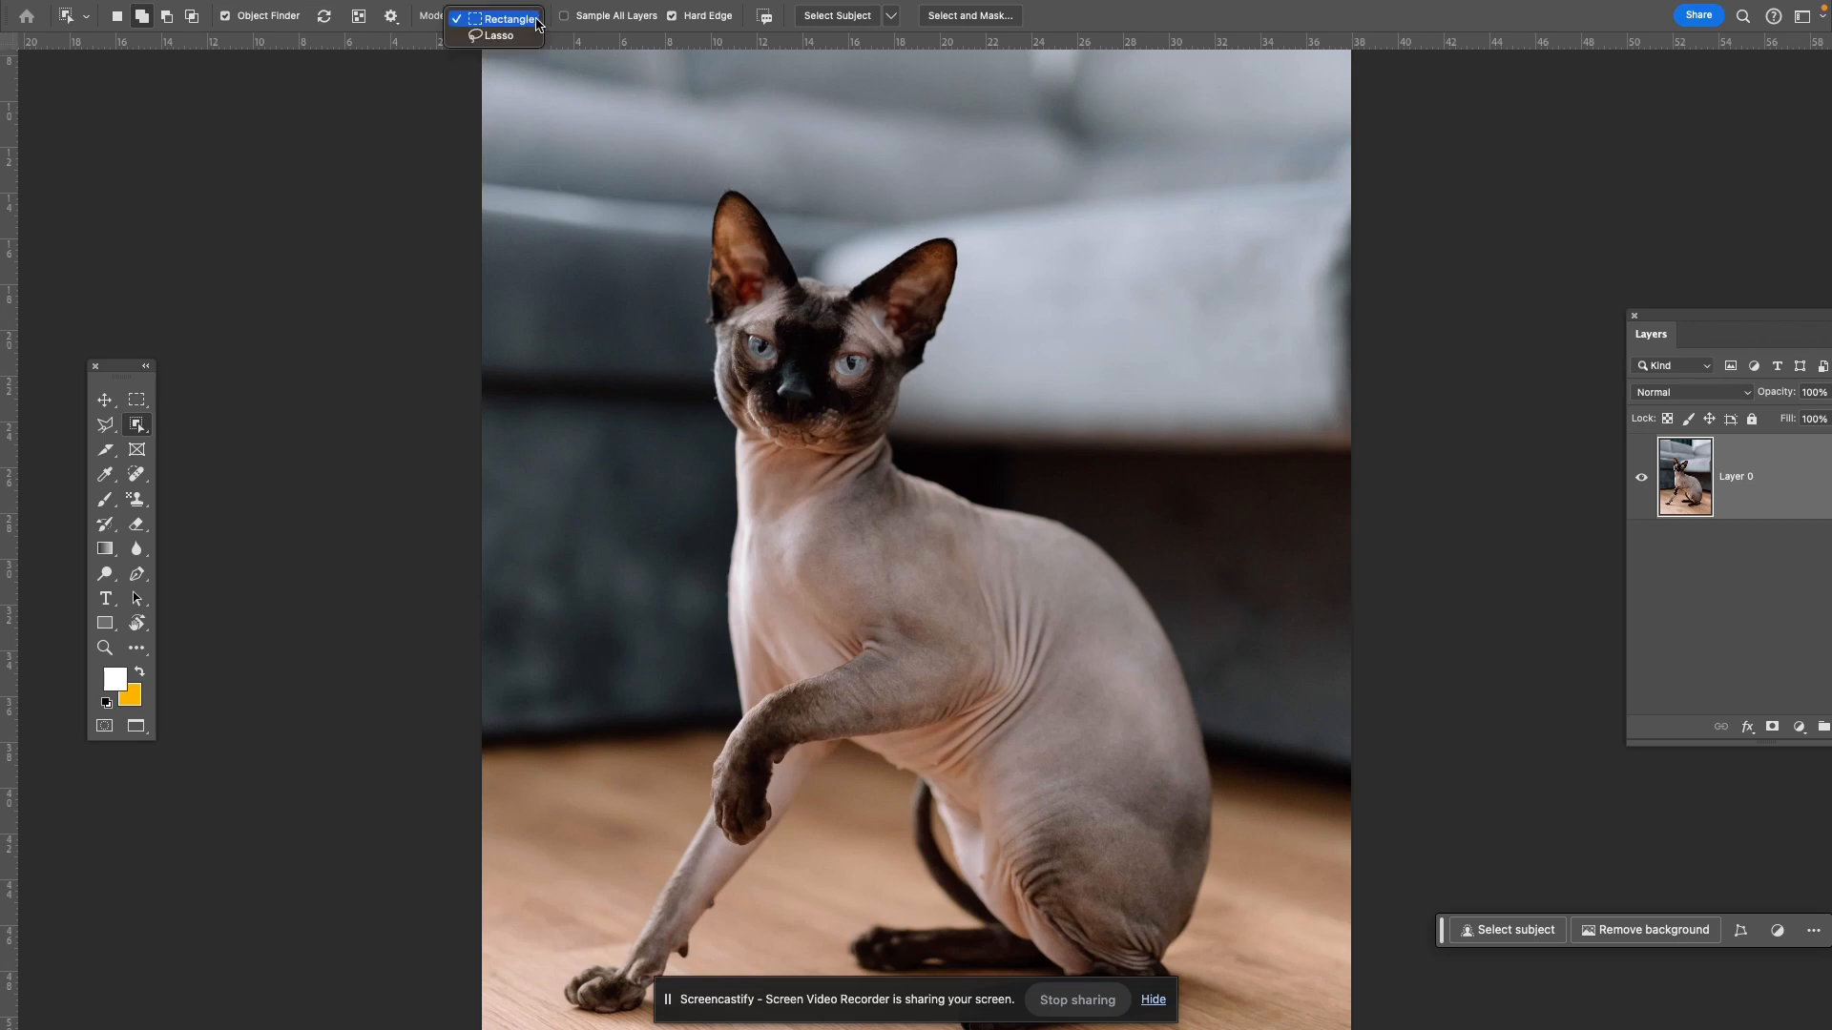
pyautogui.click(515, 36)
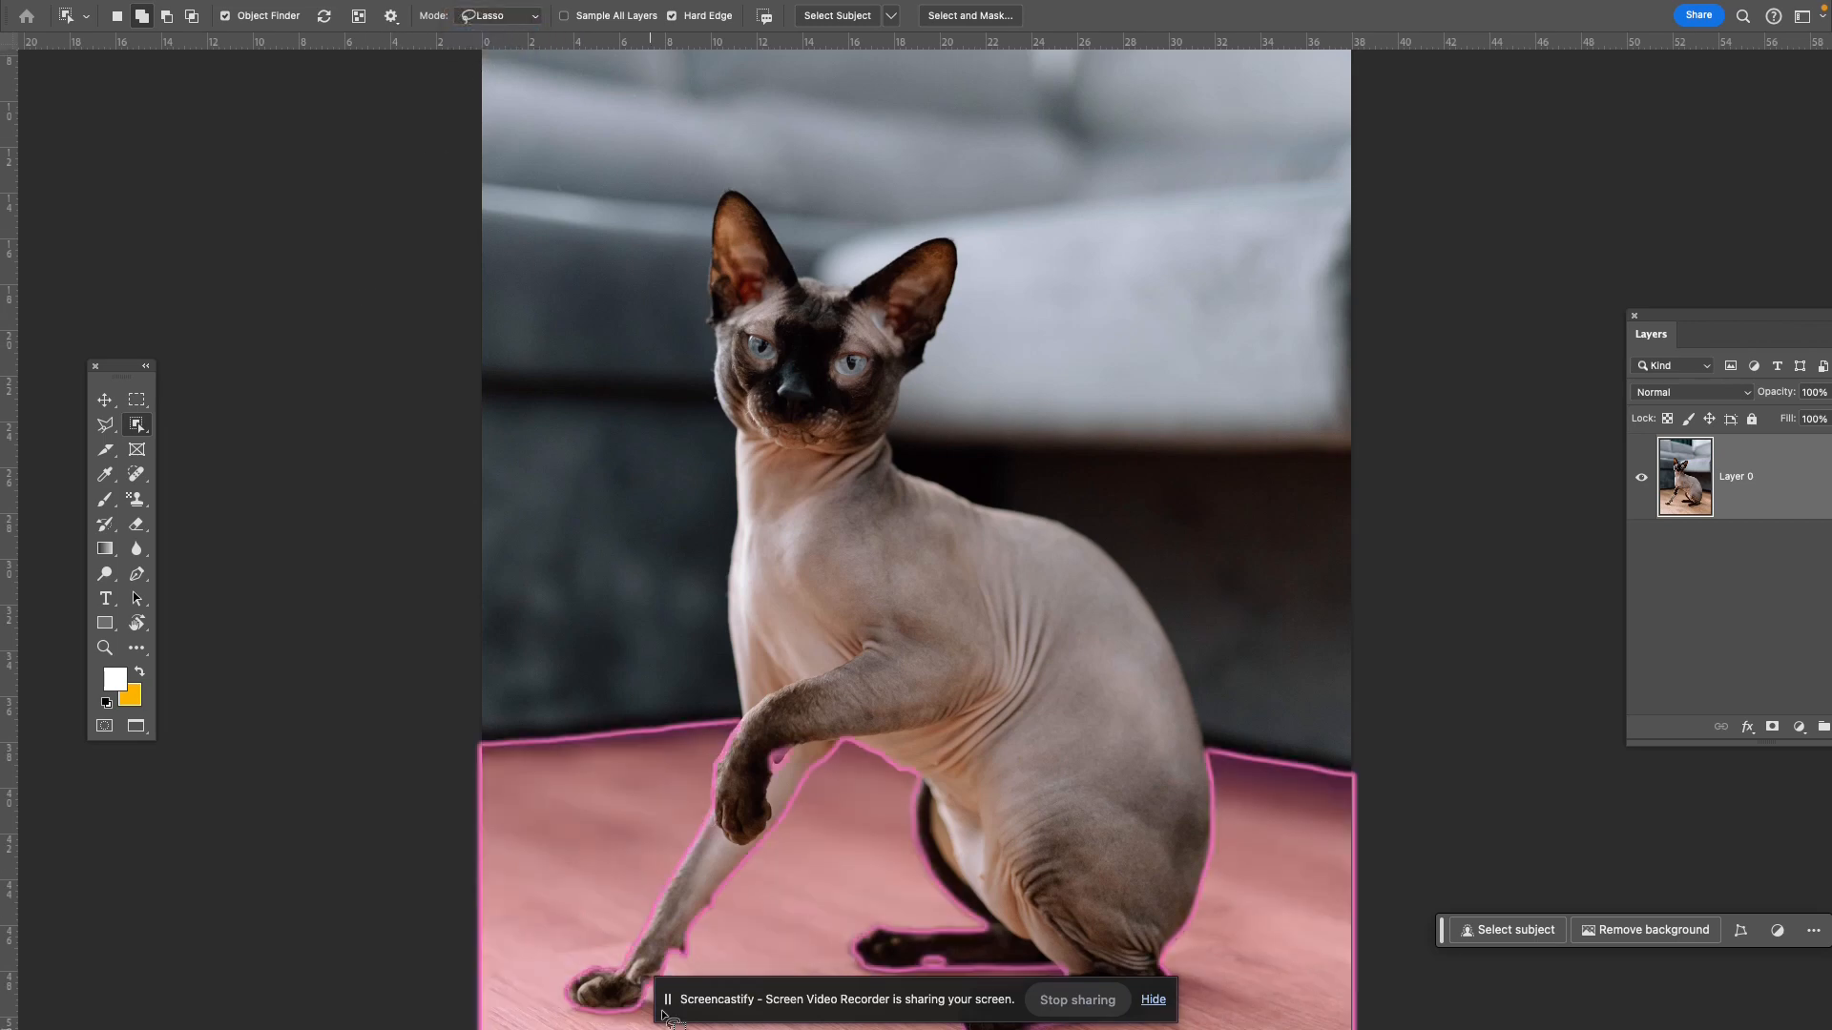
# Select the cat with the Object Selection tool by drawing a loose lasso loop around its entire body.
pyautogui.moveTo(719, 942)
pyautogui.mouseDown()
pyautogui.moveTo(660, 974)
pyautogui.moveTo(641, 1013)
pyautogui.moveTo(540, 1023)
pyautogui.mouseUp()
pyautogui.moveTo(685, 764)
pyautogui.mouseDown()
pyautogui.moveTo(702, 542)
pyautogui.moveTo(673, 269)
pyautogui.mouseUp()
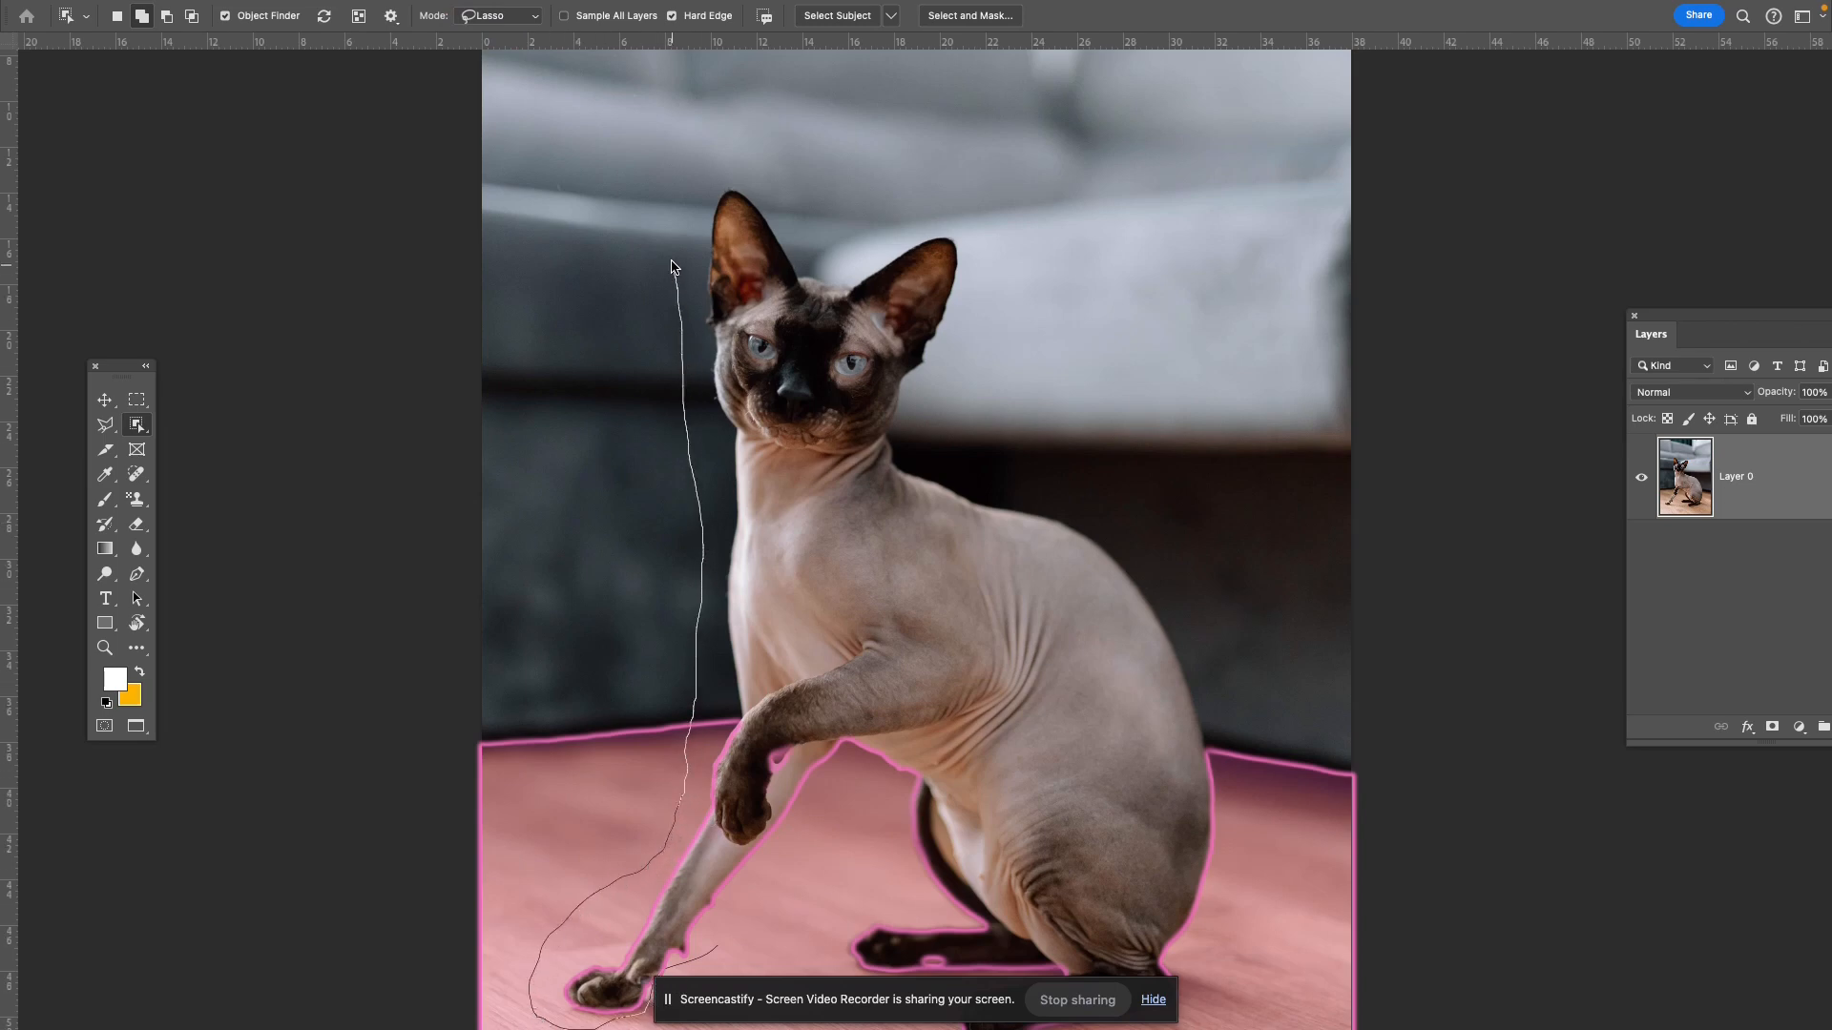
pyautogui.moveTo(707, 174); pyautogui.dragTo(789, 185)
pyautogui.moveTo(997, 449)
pyautogui.mouseDown()
pyautogui.moveTo(1073, 478)
pyautogui.moveTo(1175, 585)
pyautogui.moveTo(1223, 703)
pyautogui.moveTo(1237, 838)
pyautogui.mouseUp()
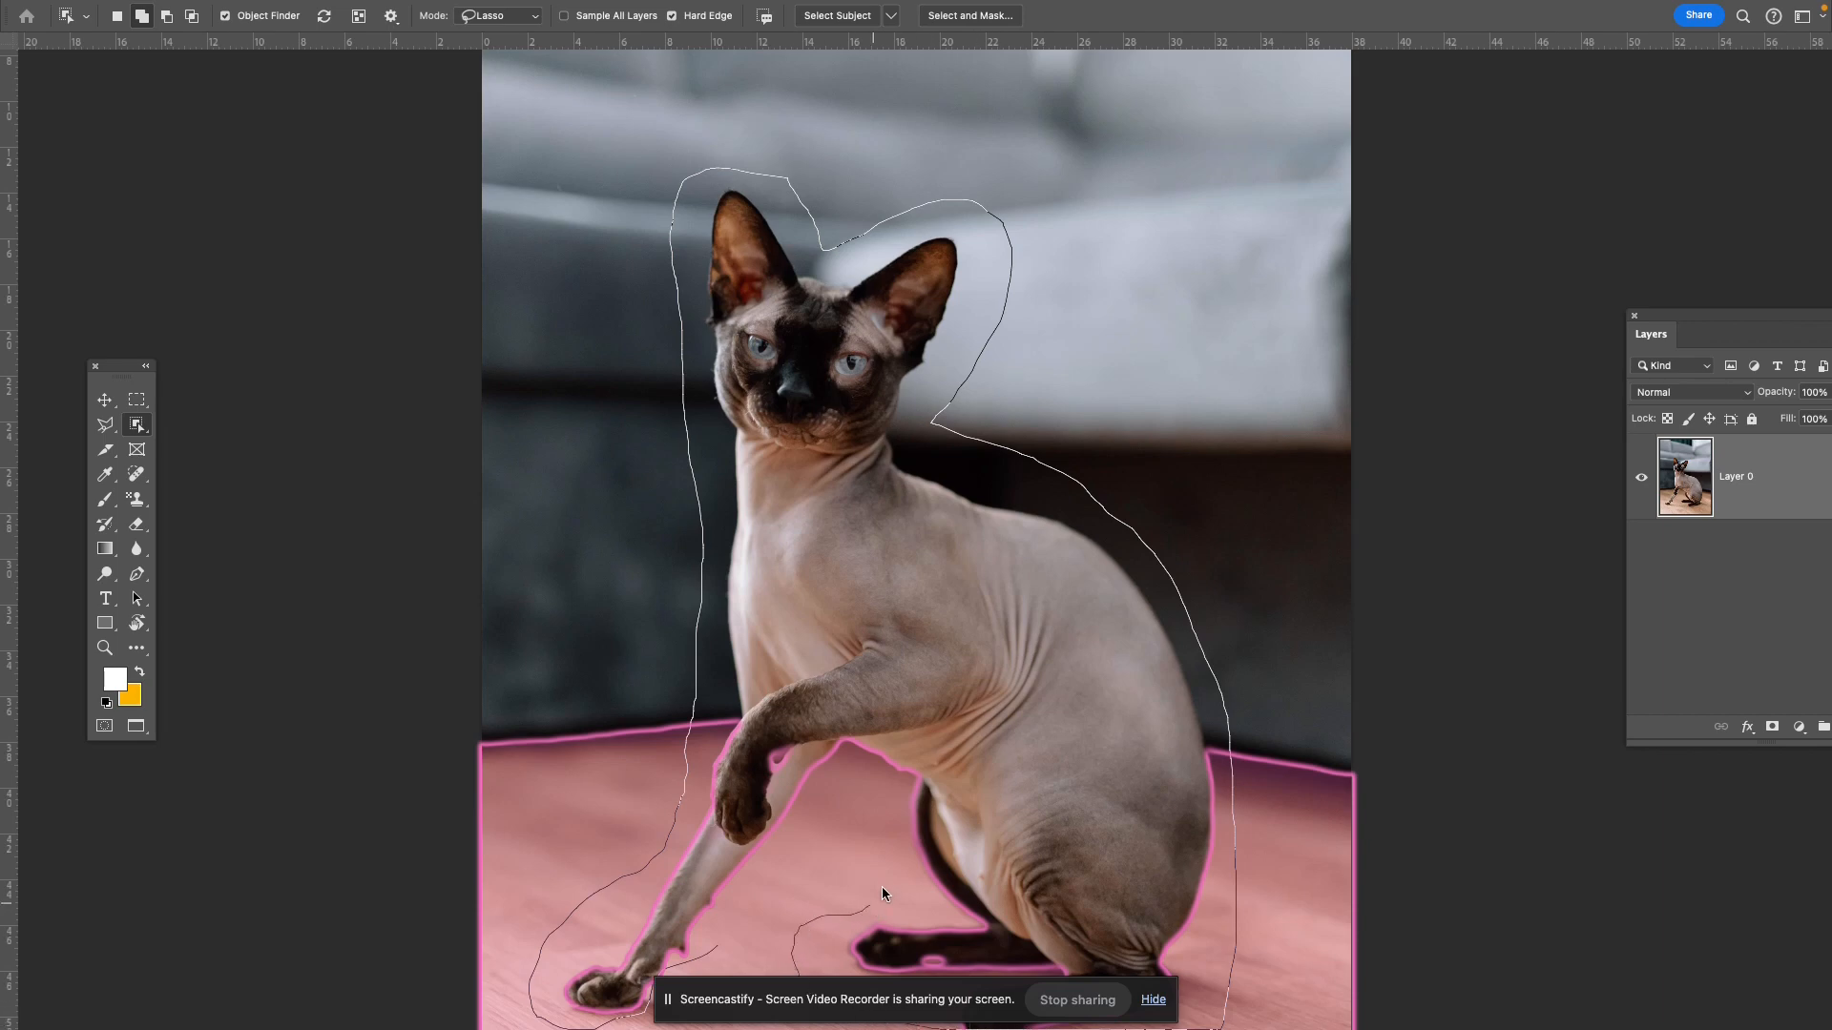
pyautogui.moveTo(718, 943); pyautogui.dragTo(721, 939)
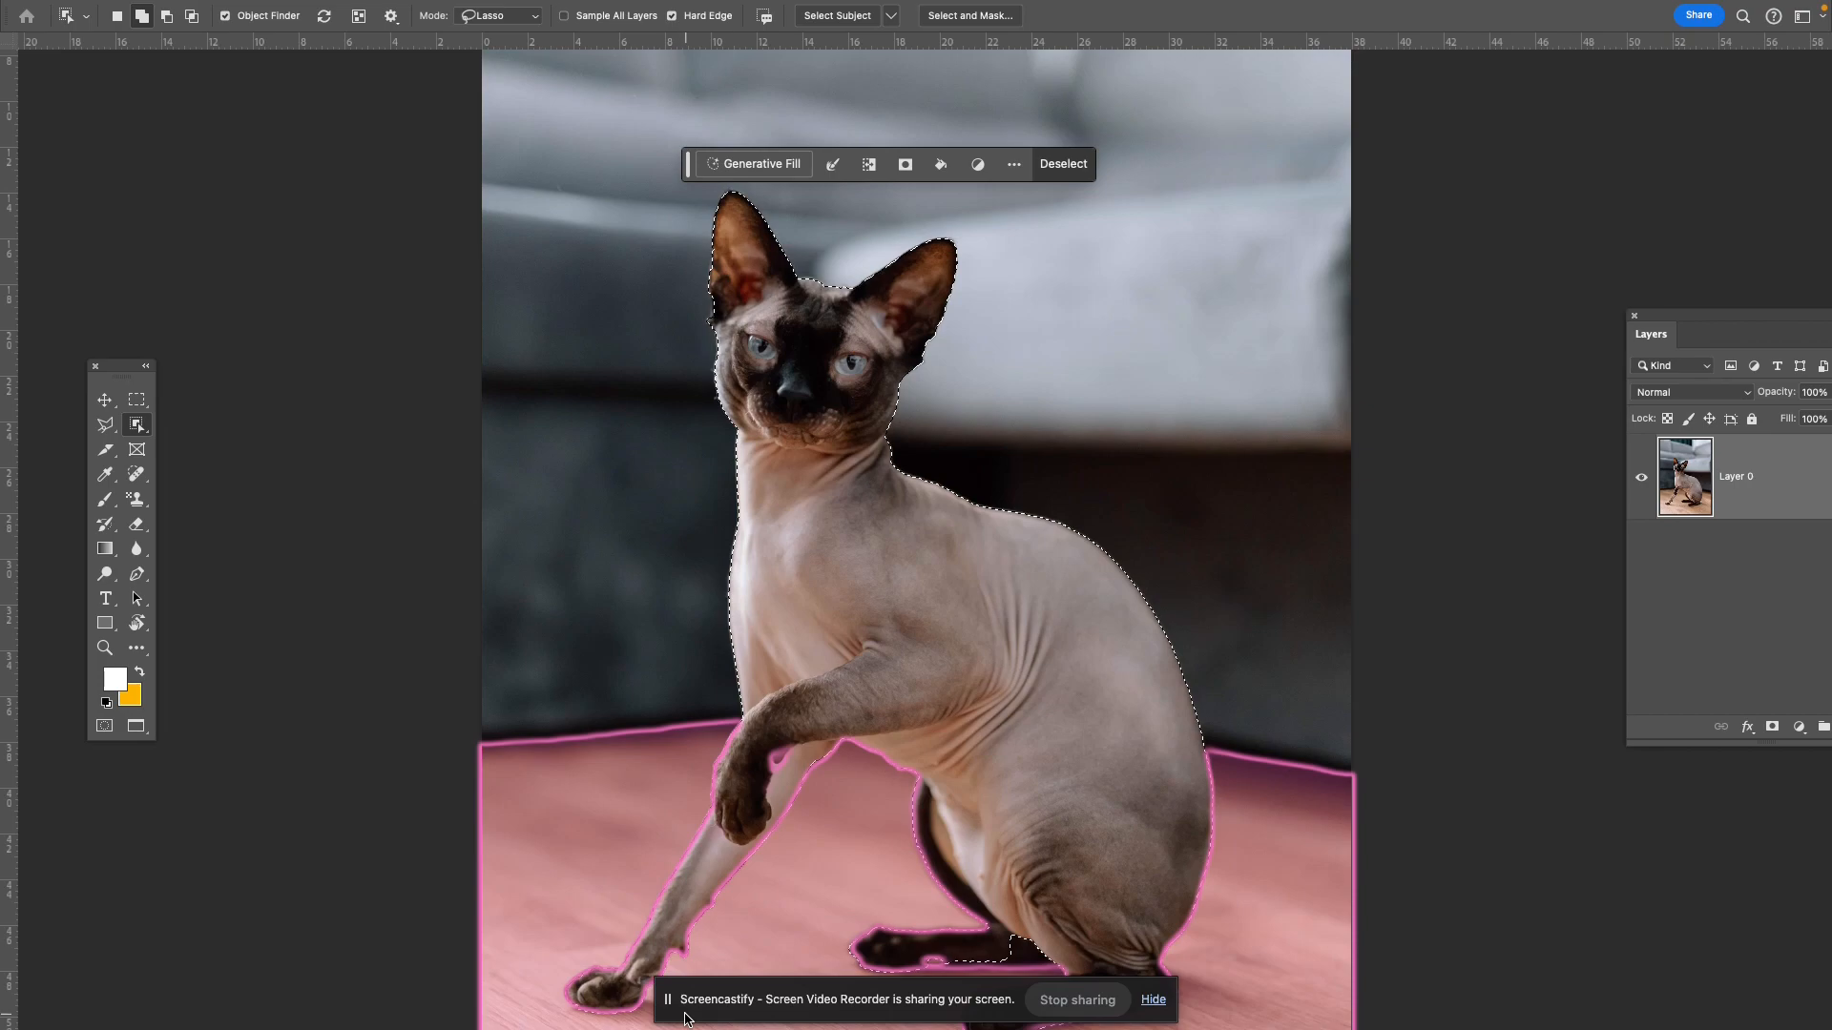
# Hide the screen-sharing notice, return to Photoshop and clear the cat selection.
pyautogui.click(1154, 1003)
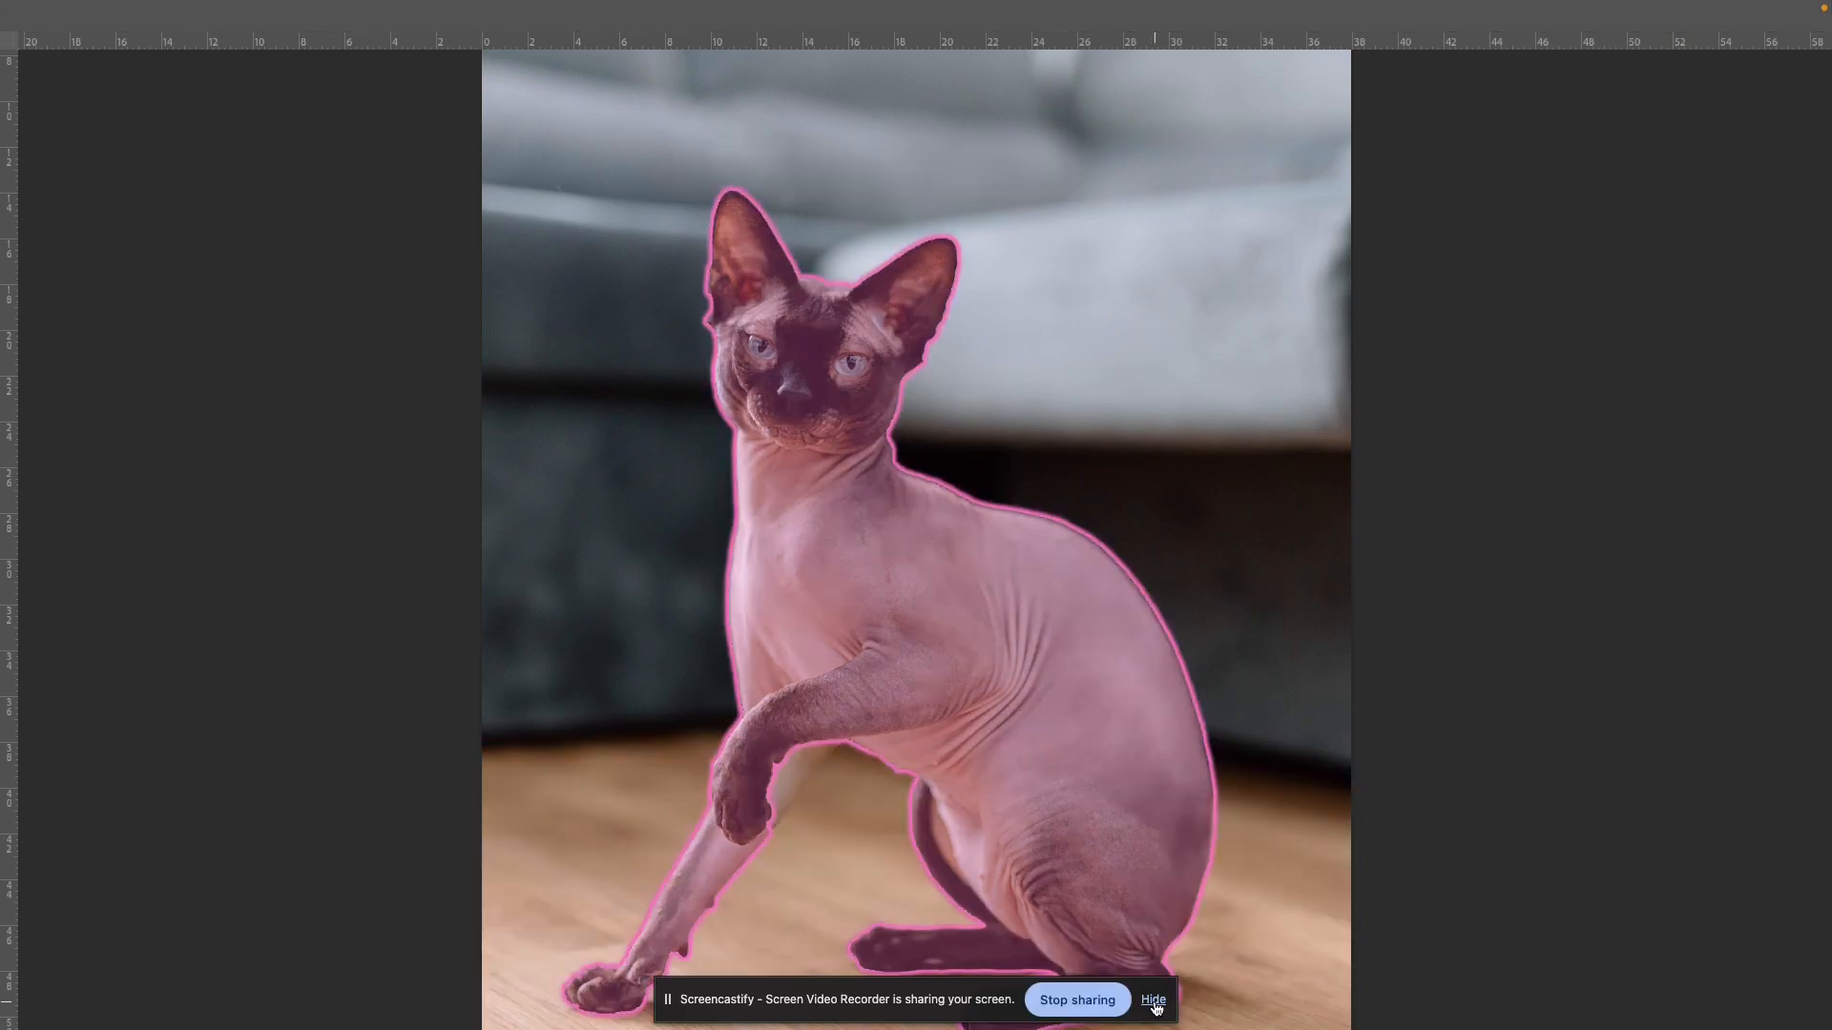
pyautogui.click(1154, 1003)
pyautogui.moveTo(826, 1028)
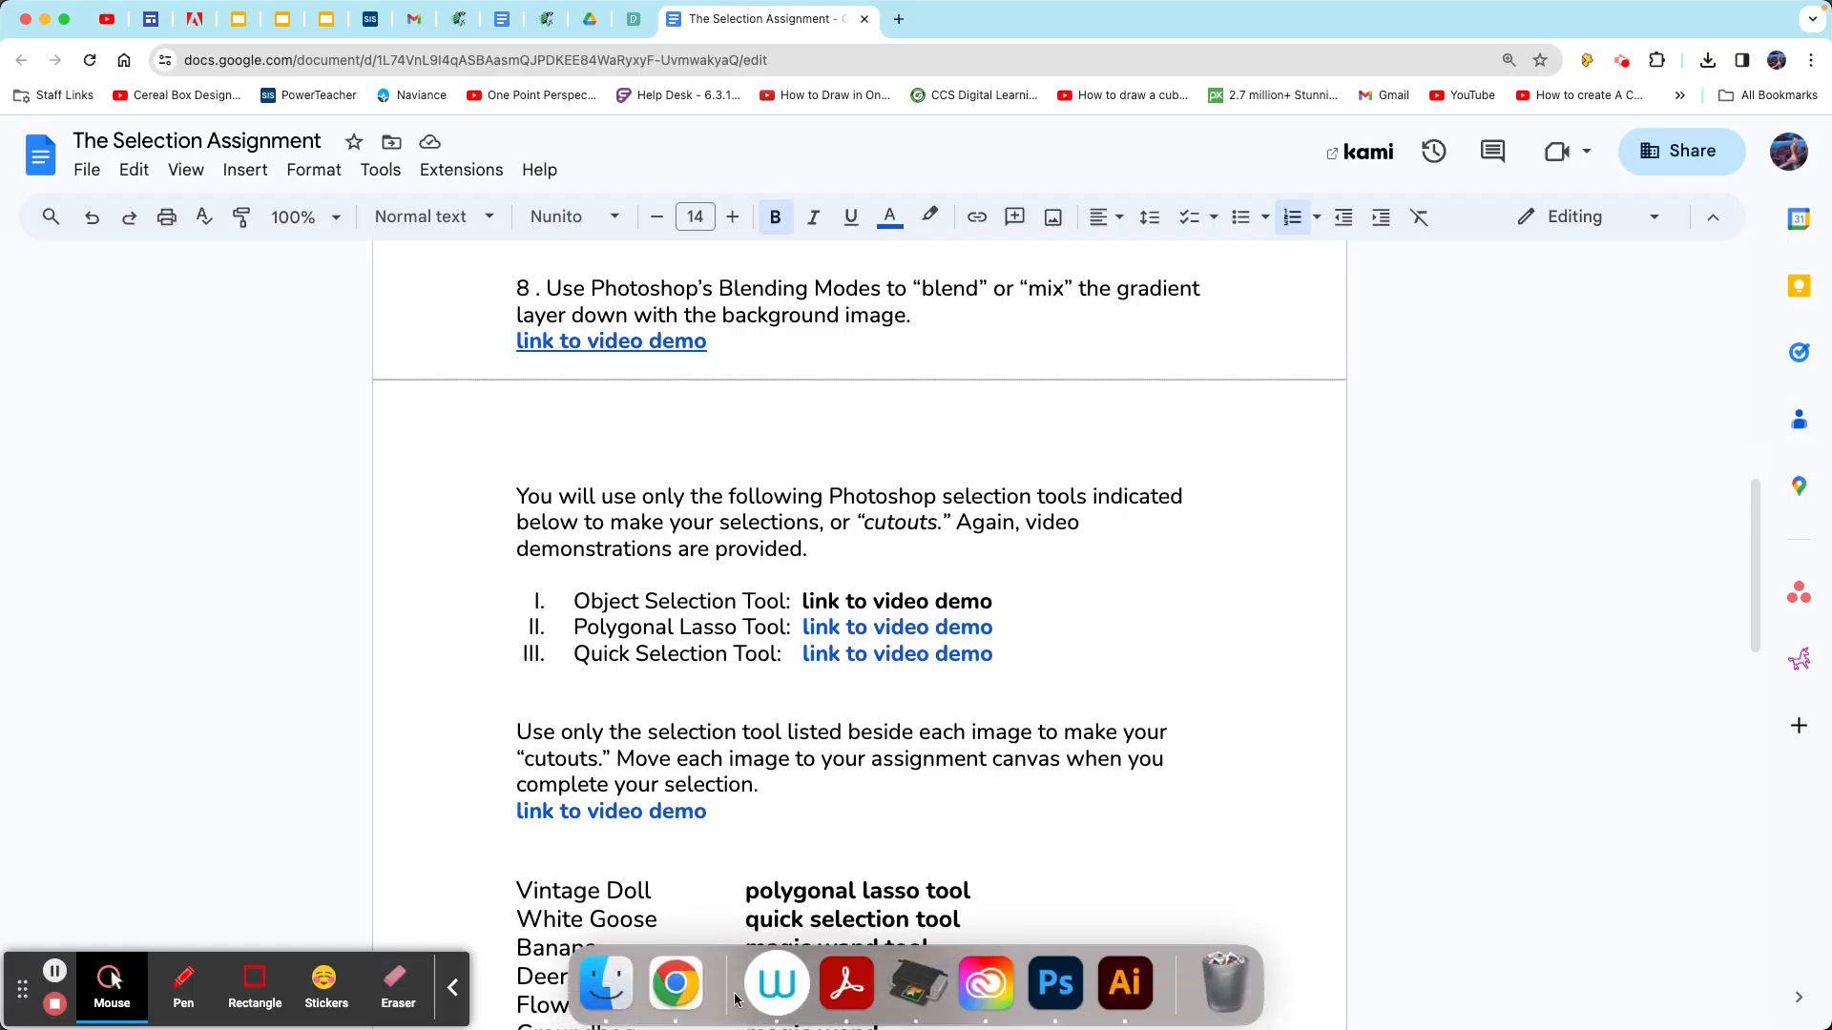
pyautogui.click(1063, 989)
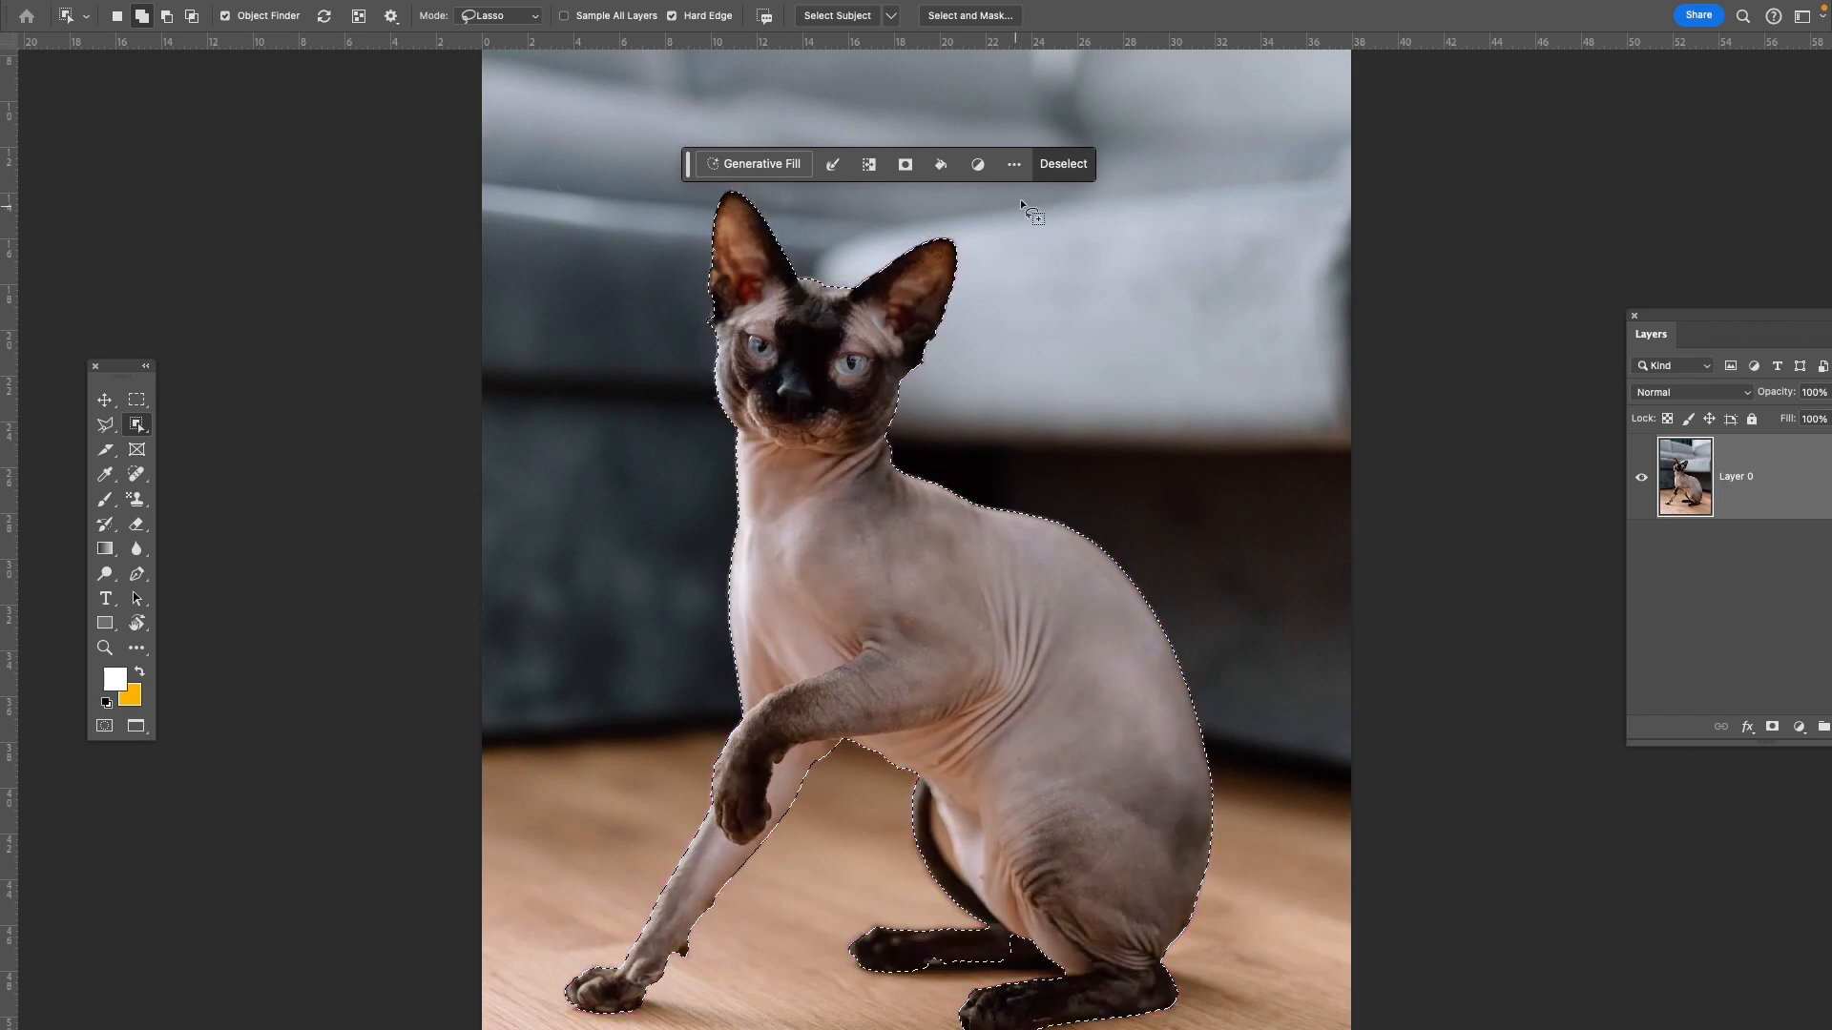
pyautogui.click(1061, 167)
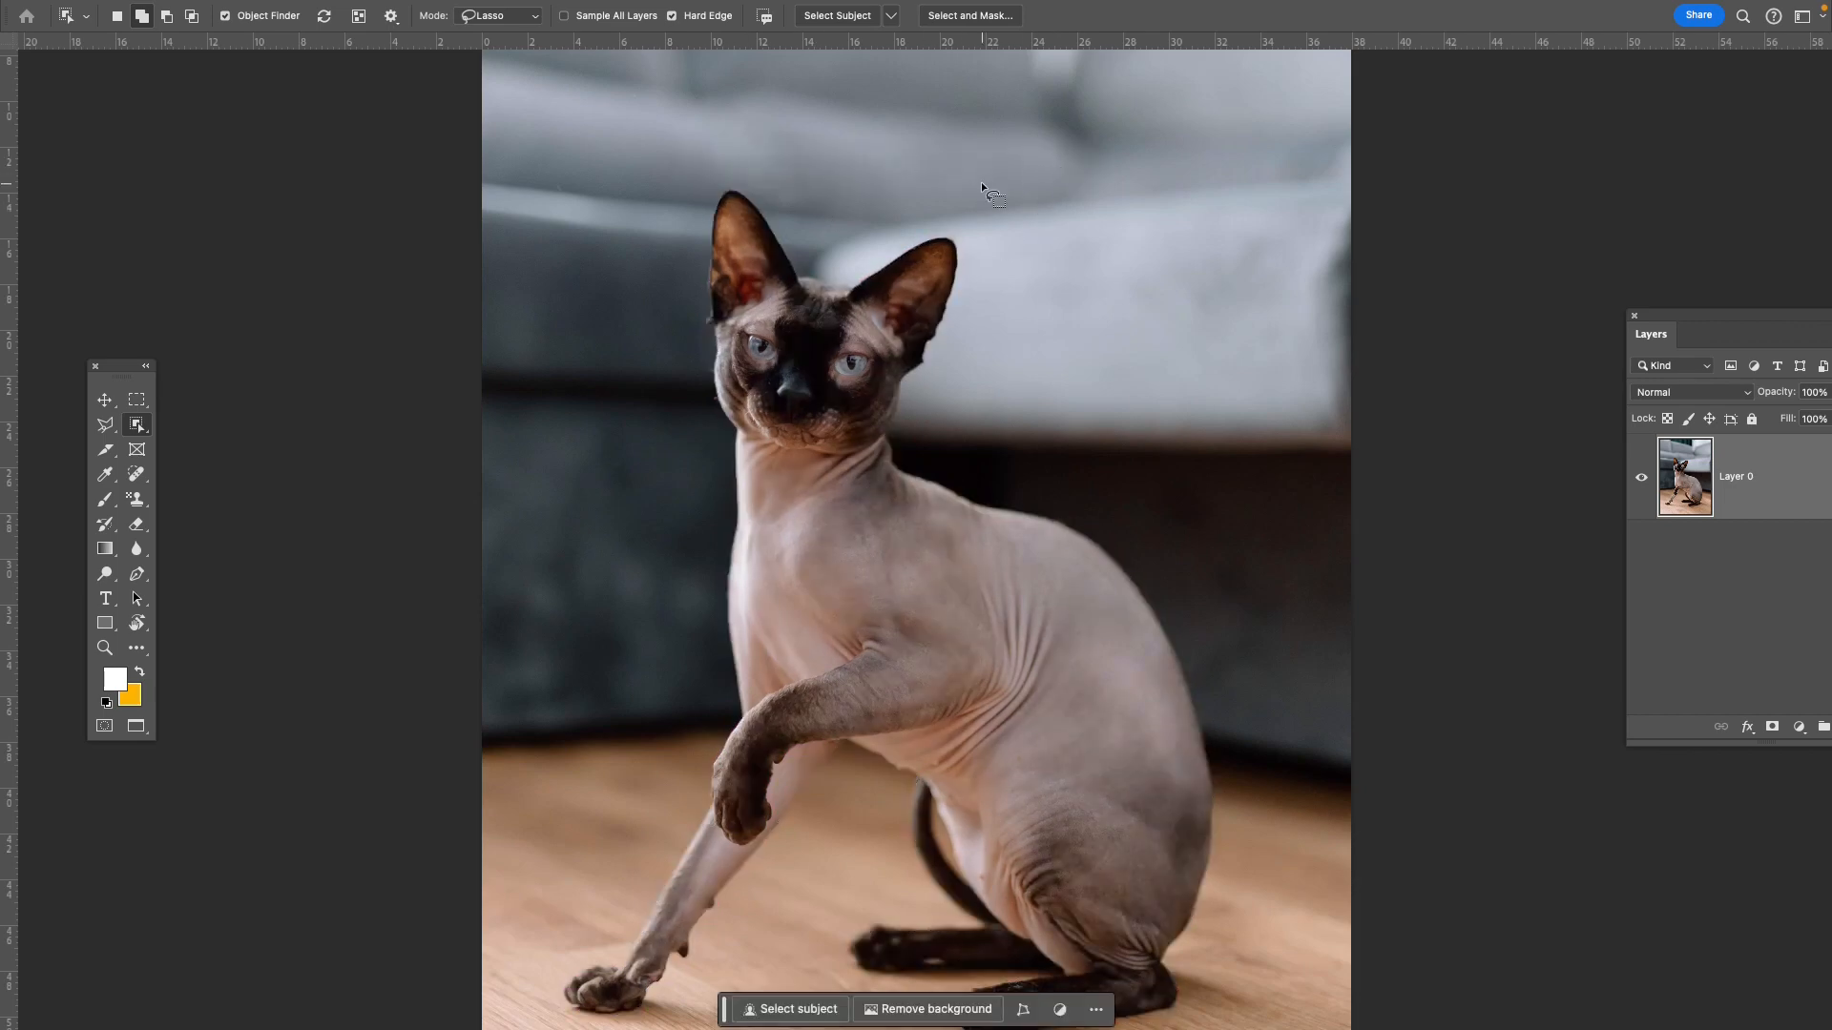
# Move the Layers panel beside the photo, and lock and unlock Layer 0.
pyautogui.moveTo(1701, 314); pyautogui.dragTo(1486, 166)
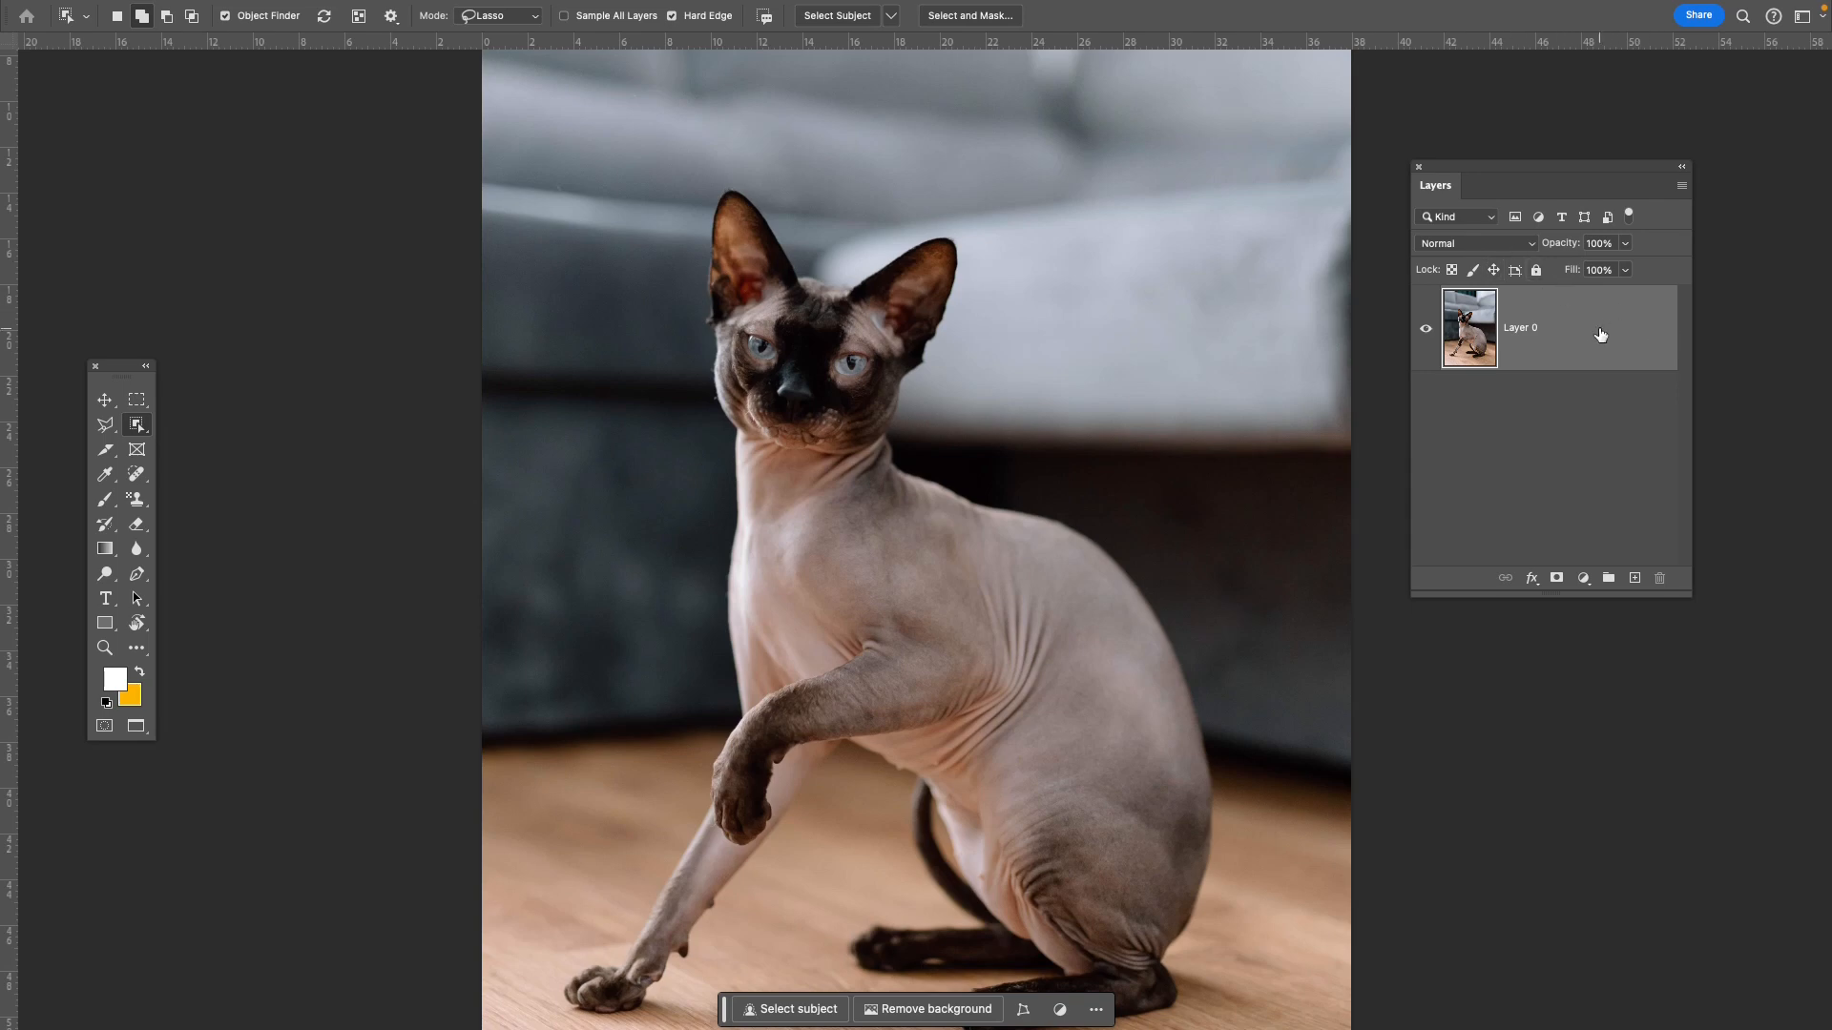
pyautogui.click(1536, 270)
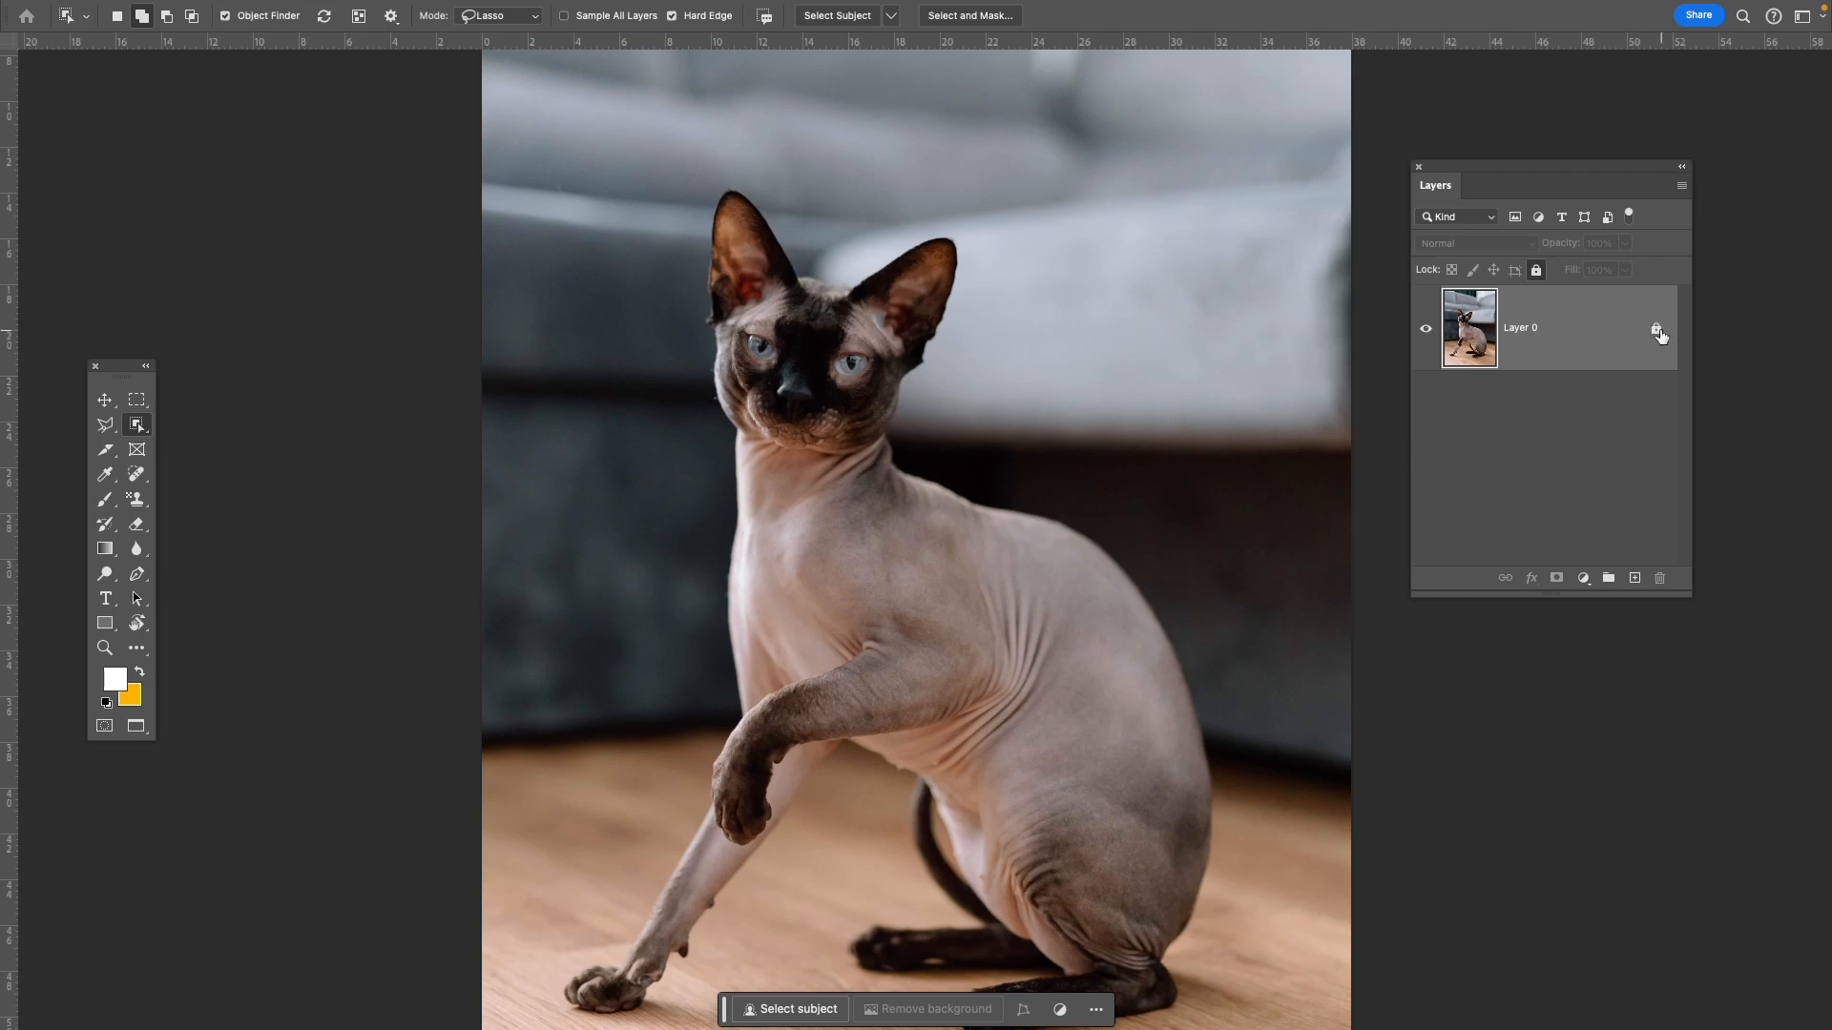
pyautogui.click(1656, 331)
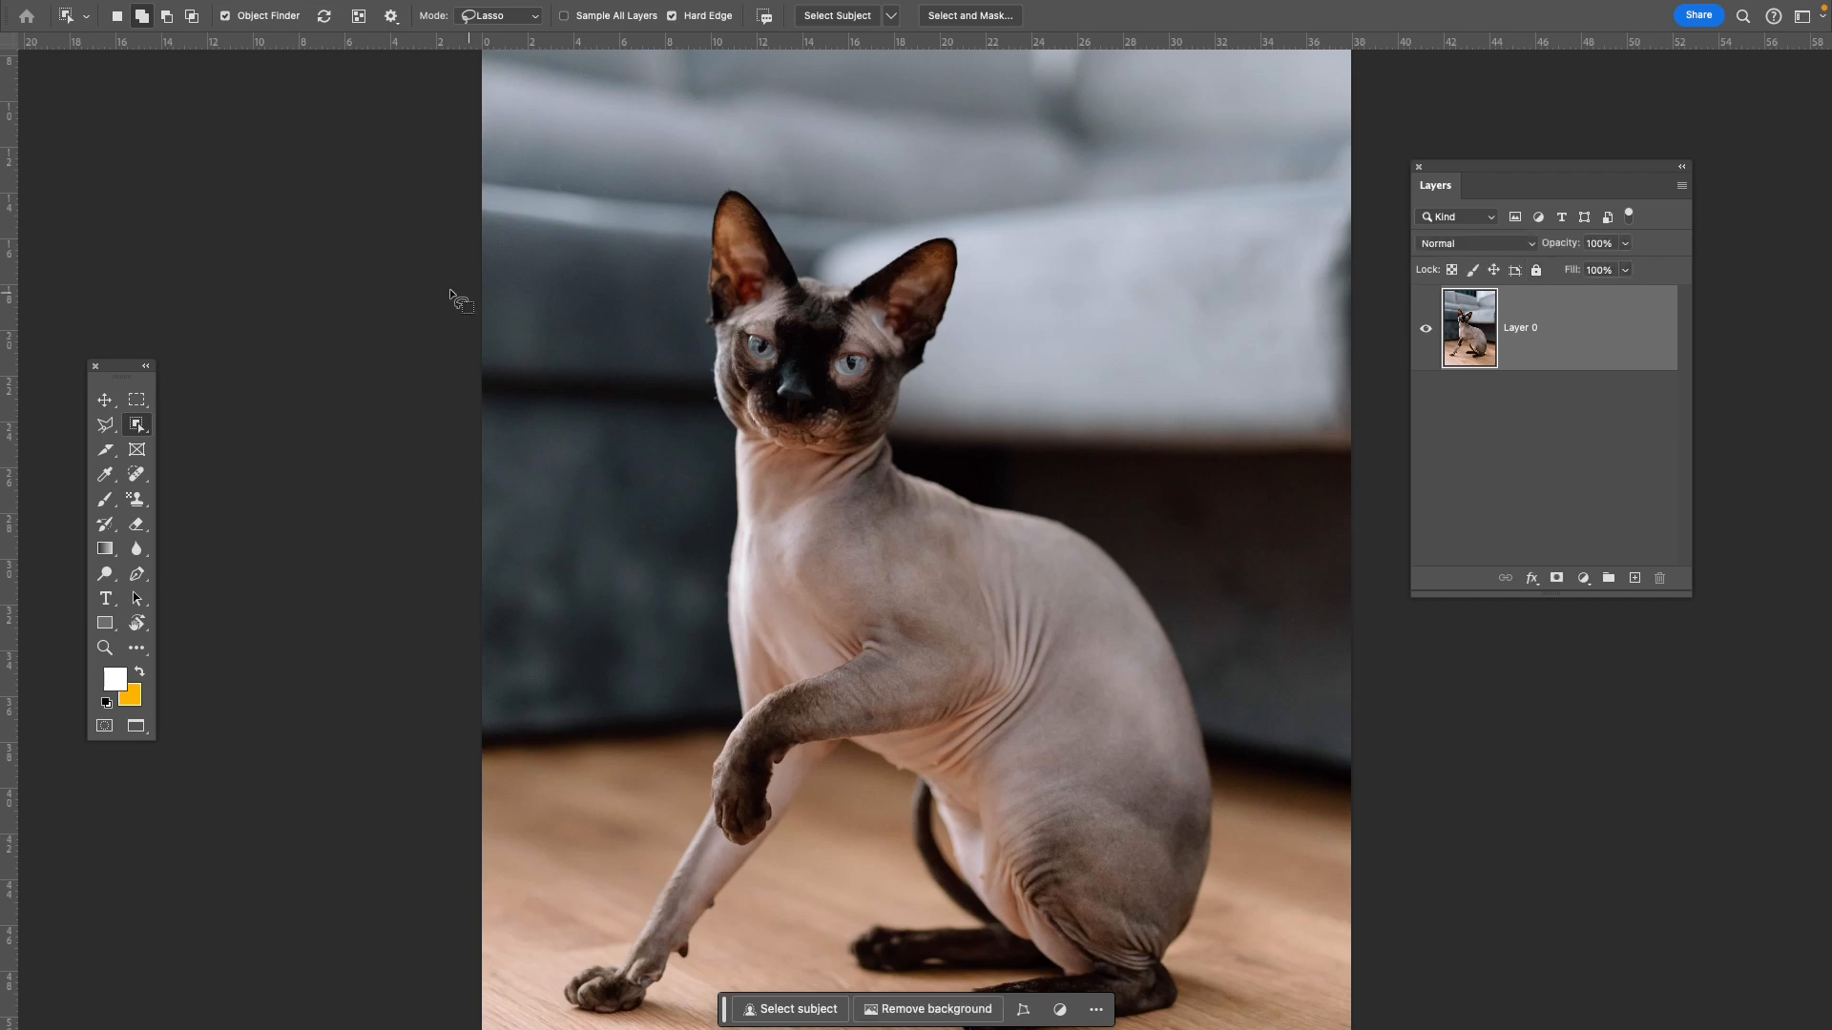
# Set the Object Selection mode to Rectangle and hide the contextual task bar.
pyautogui.click(531, 21)
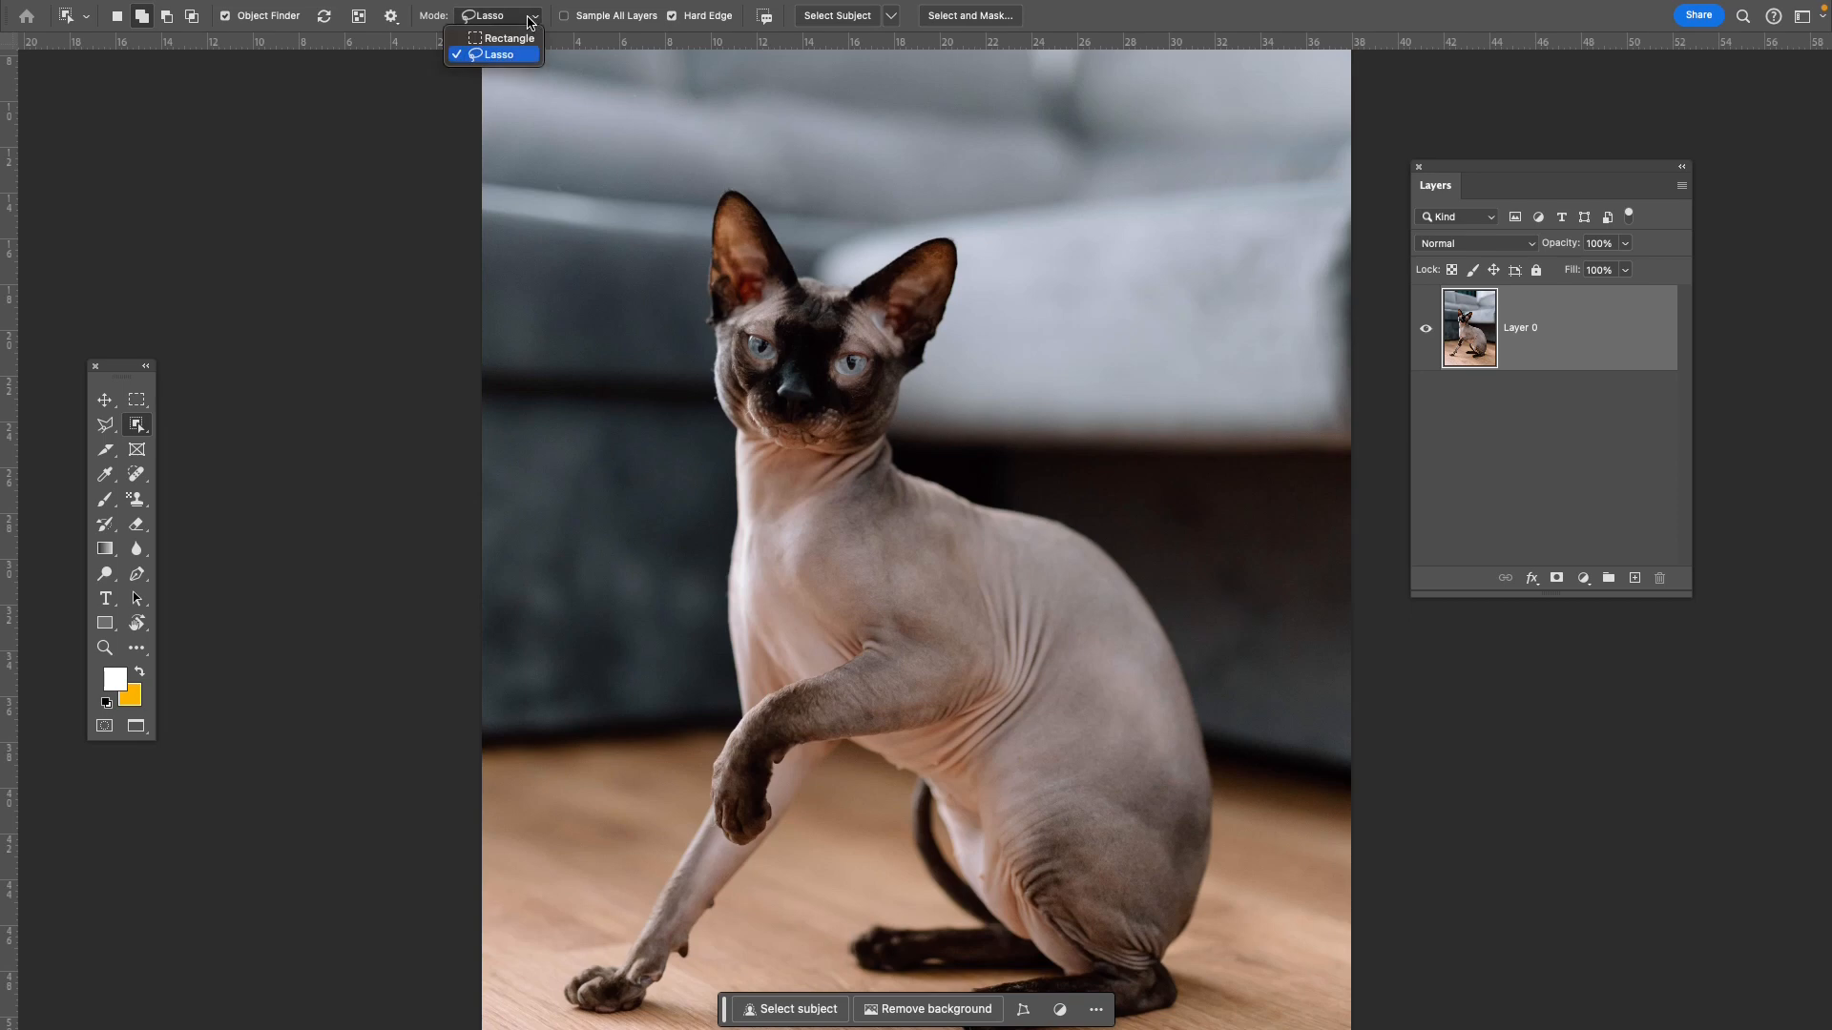
pyautogui.click(520, 38)
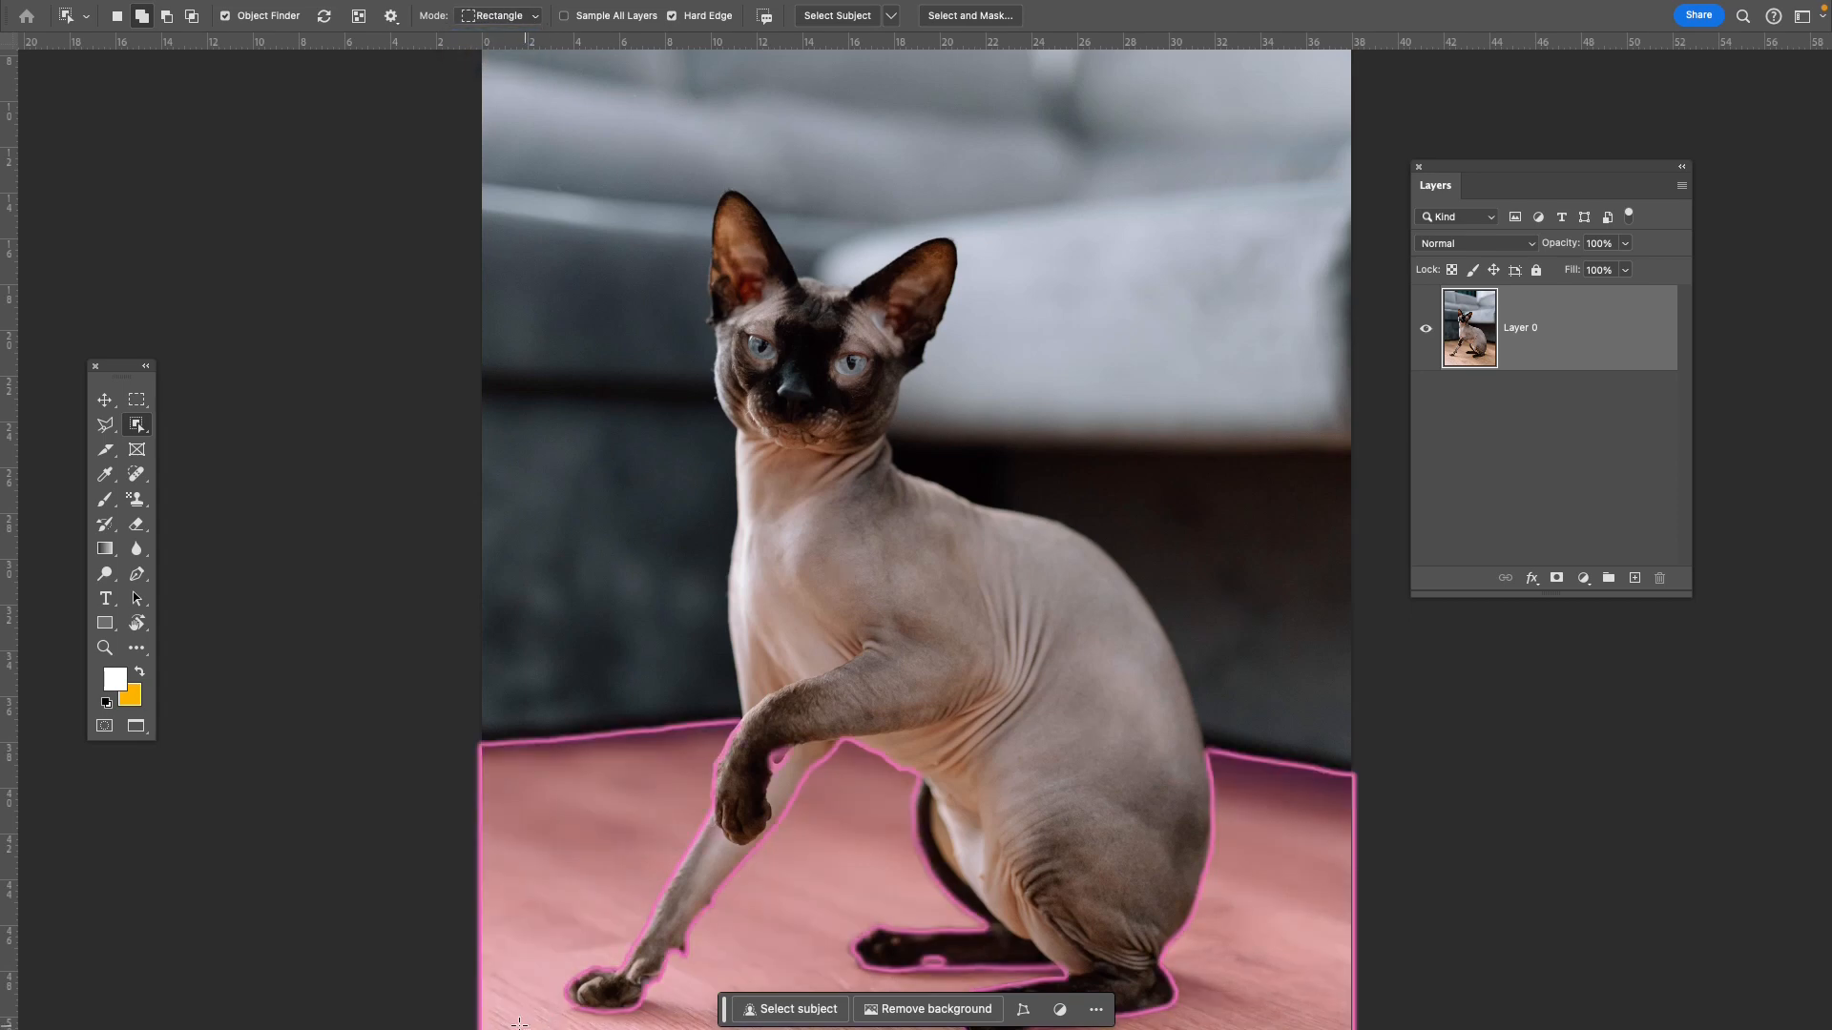
pyautogui.click(1097, 1011)
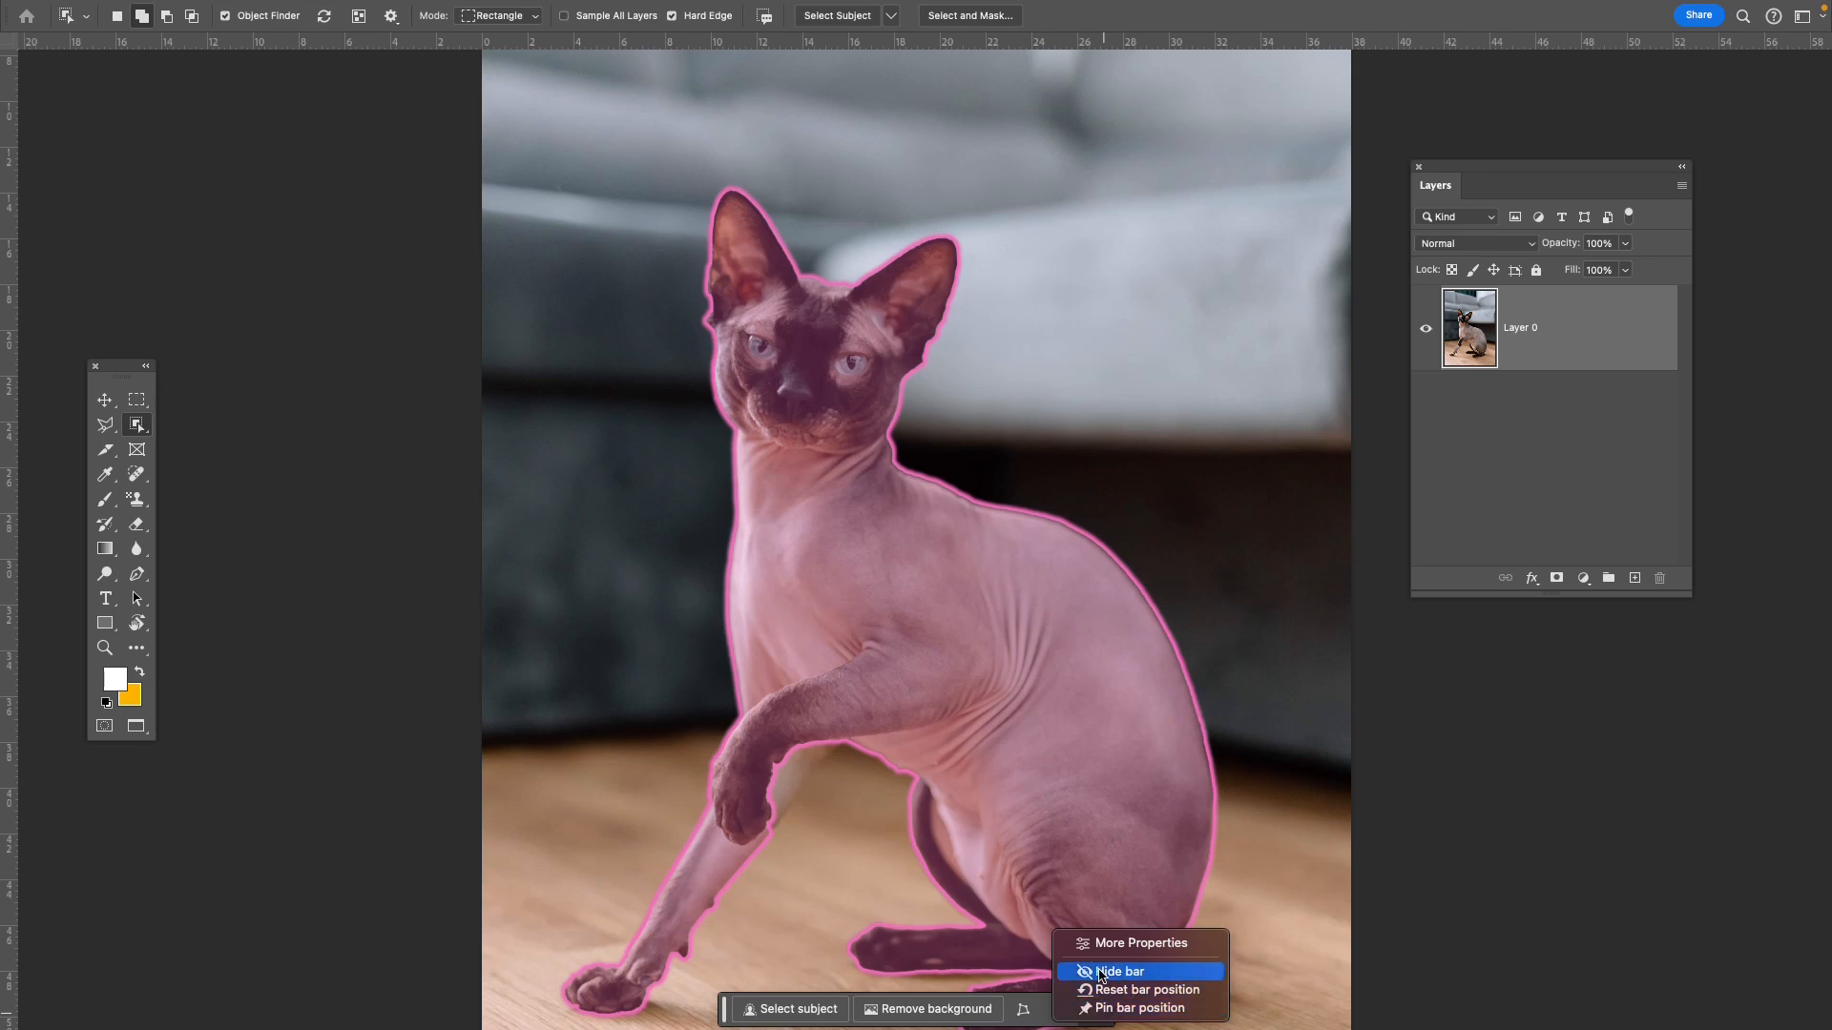
pyautogui.click(1106, 972)
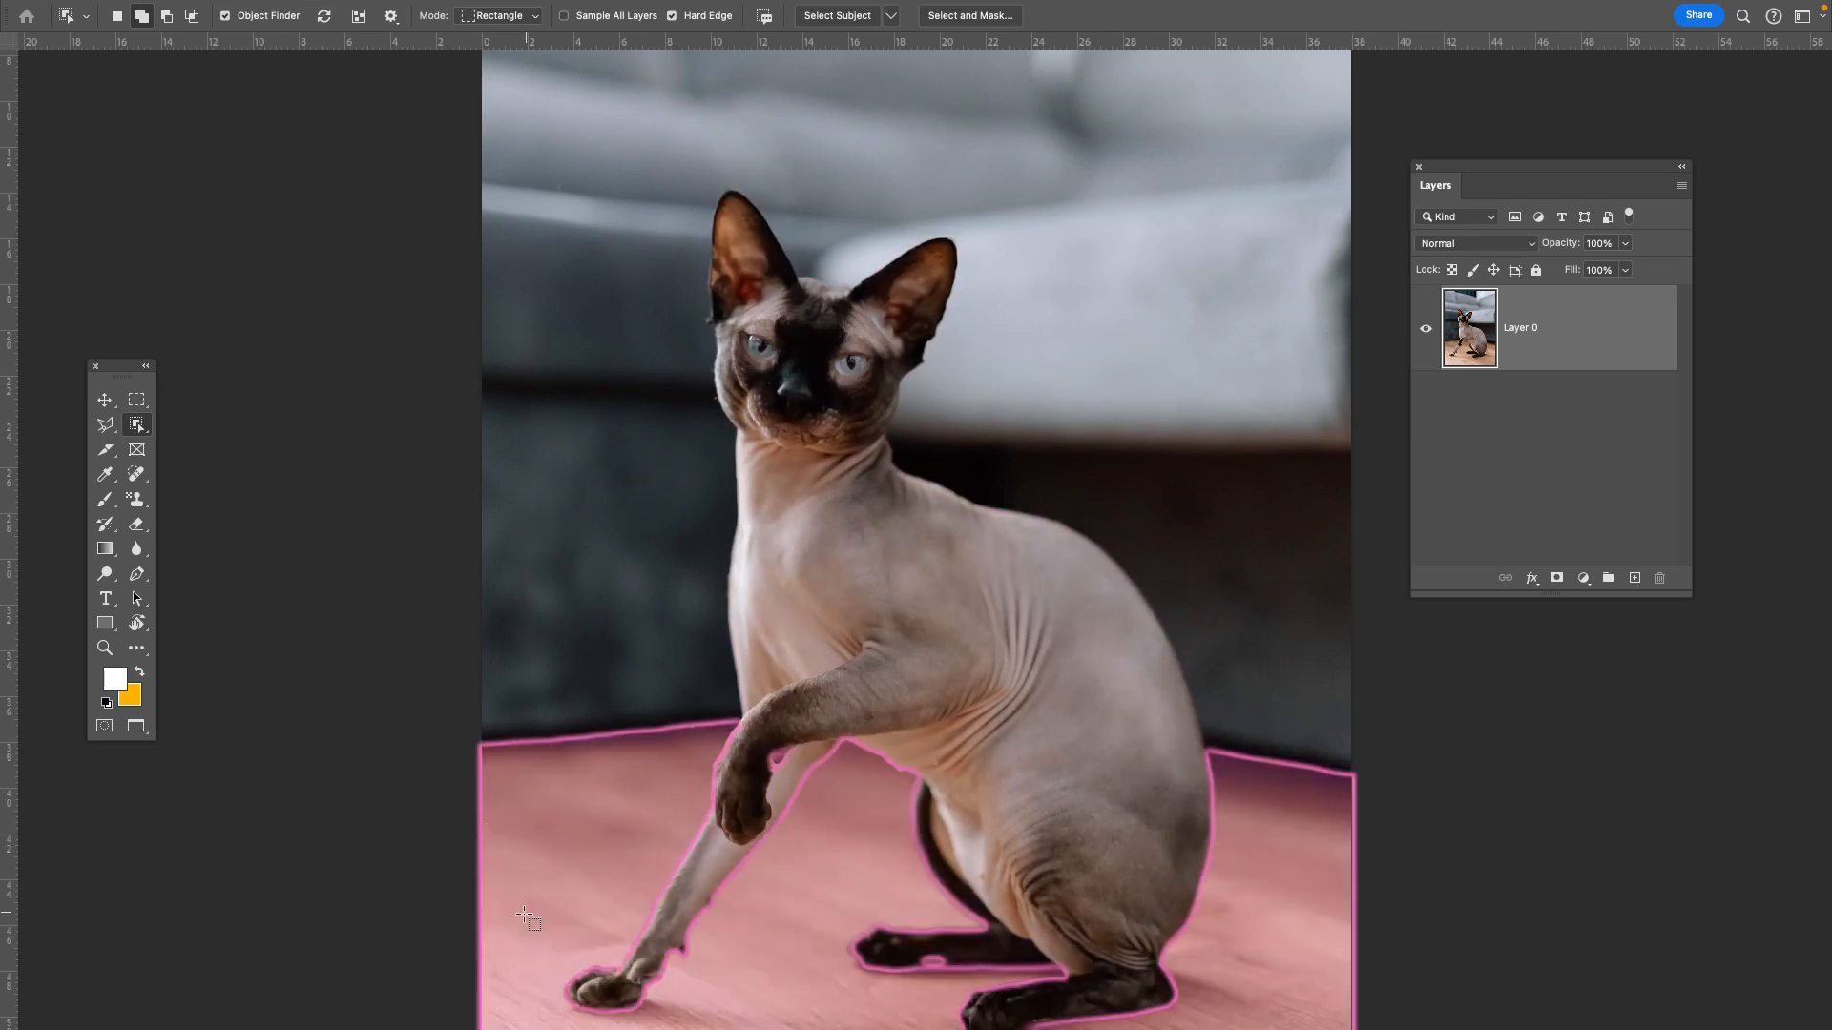
# Select the cat by enclosing its whole body in a rectangle, and clear that selection.
pyautogui.scroll(-3, 532, 995)
pyautogui.hscroll(2, 532, 995)
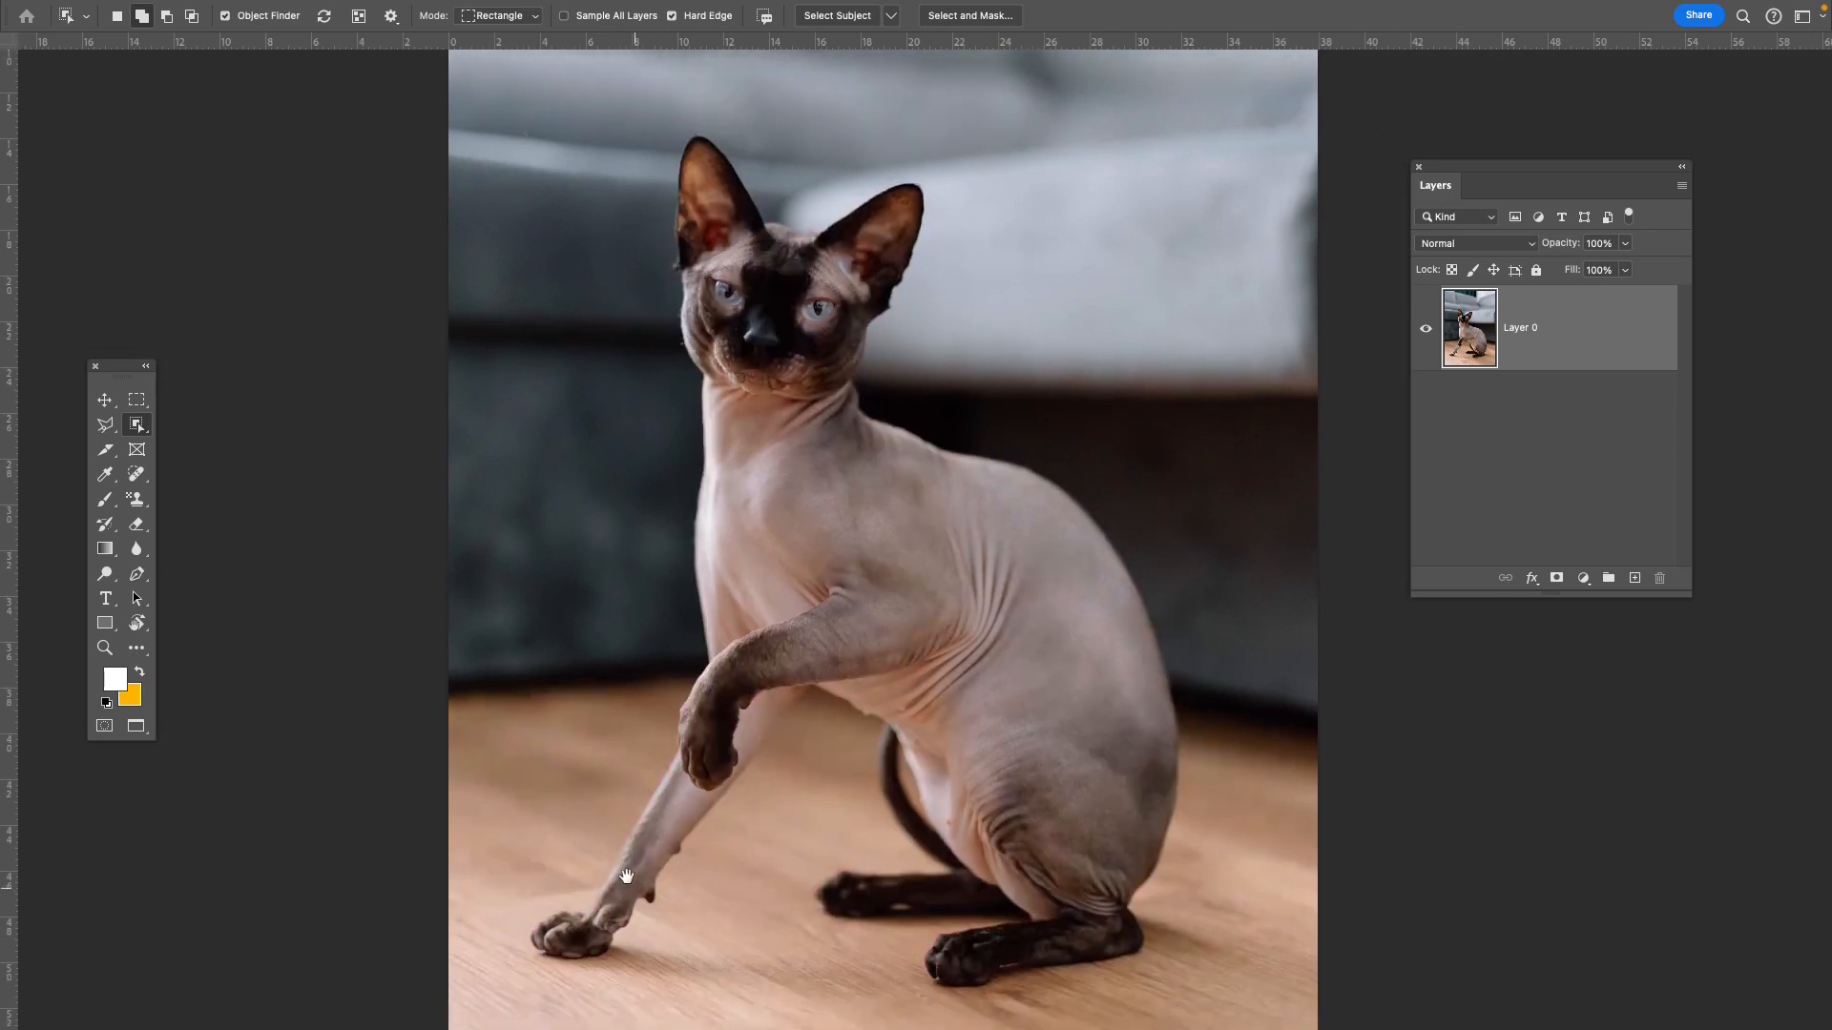
pyautogui.moveTo(480, 959); pyautogui.dragTo(1182, 90)
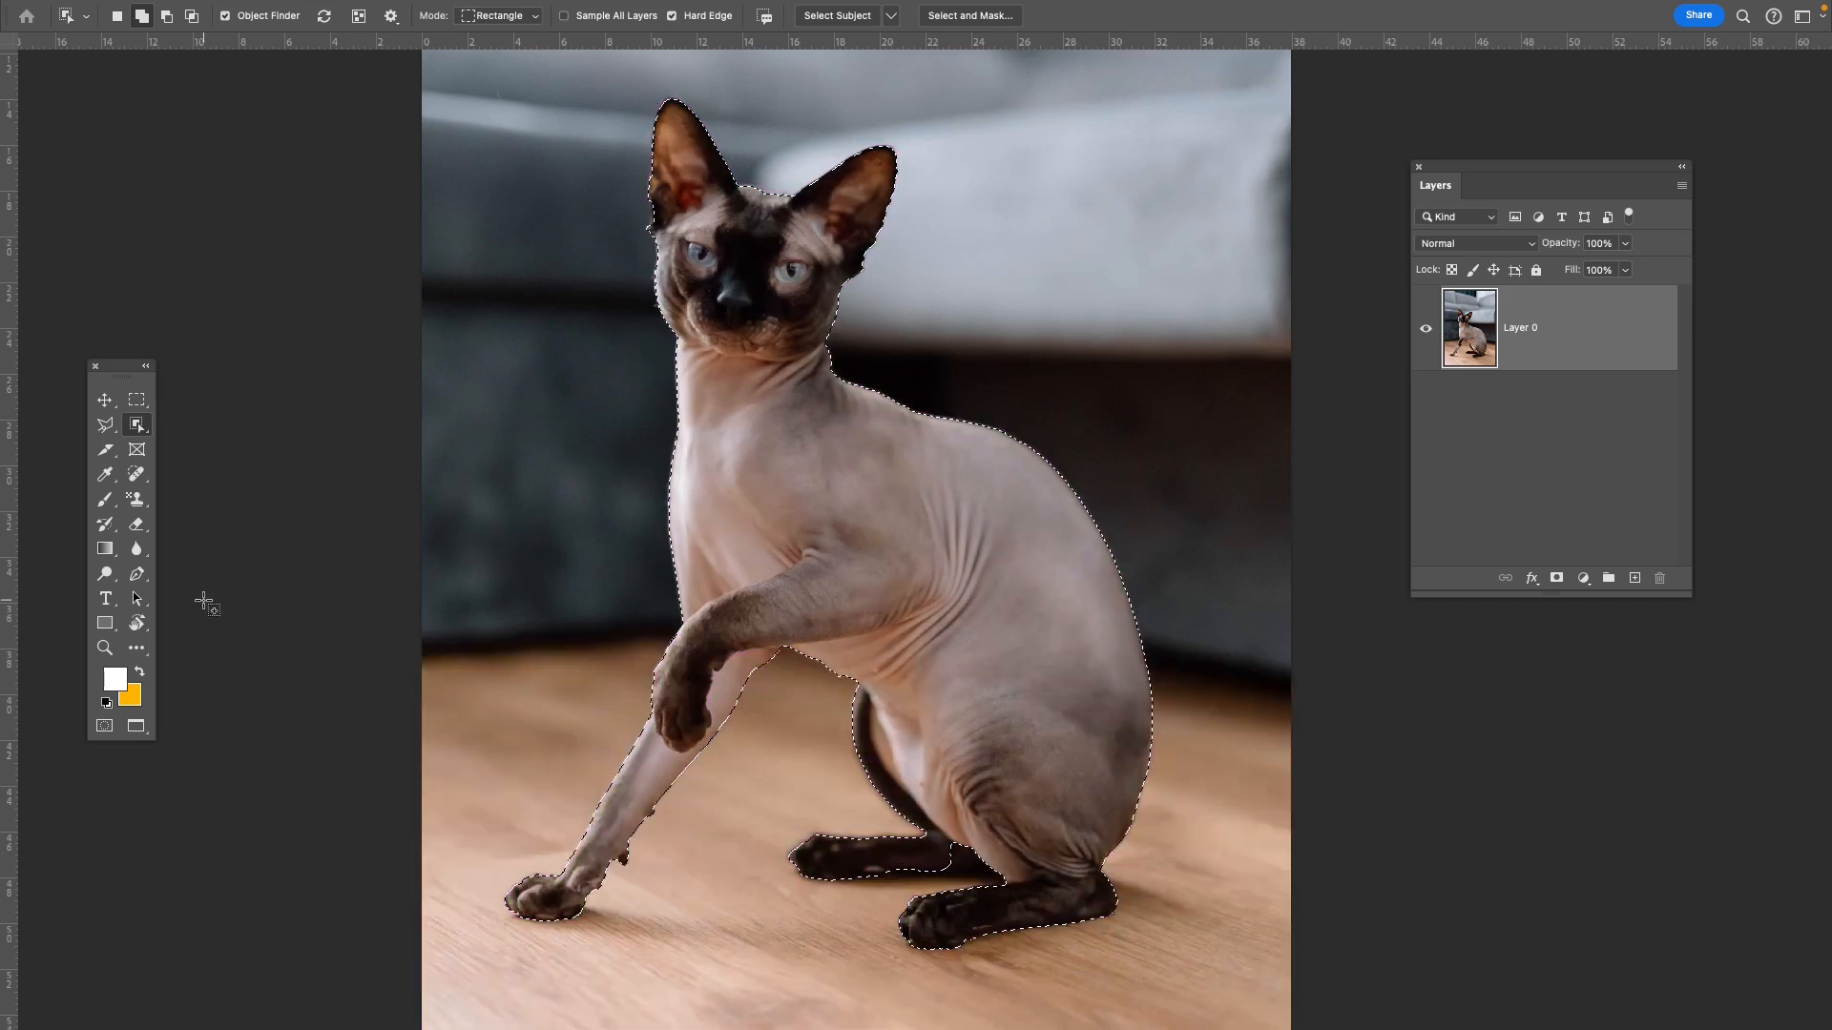
pyautogui.hotkey('ctrl', 'd')
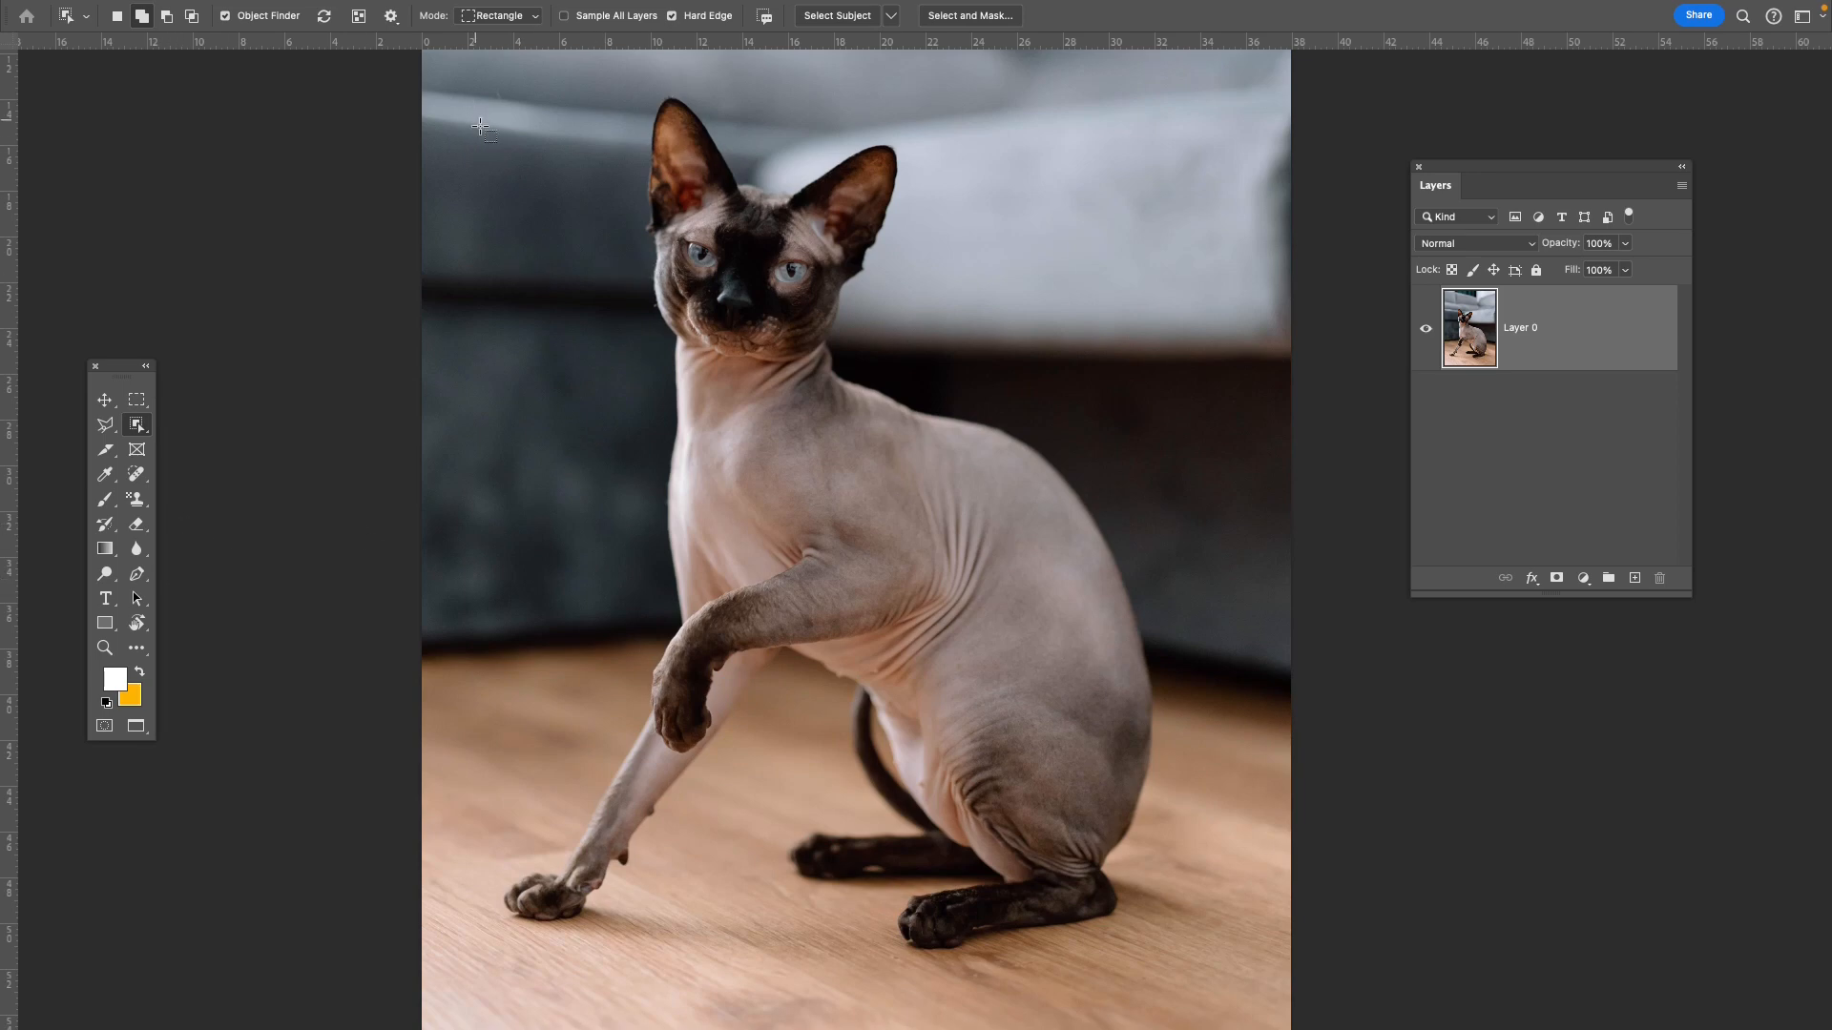
# Set the Object Selection mode to Lasso and select the automatically detected cat.
pyautogui.click(536, 17)
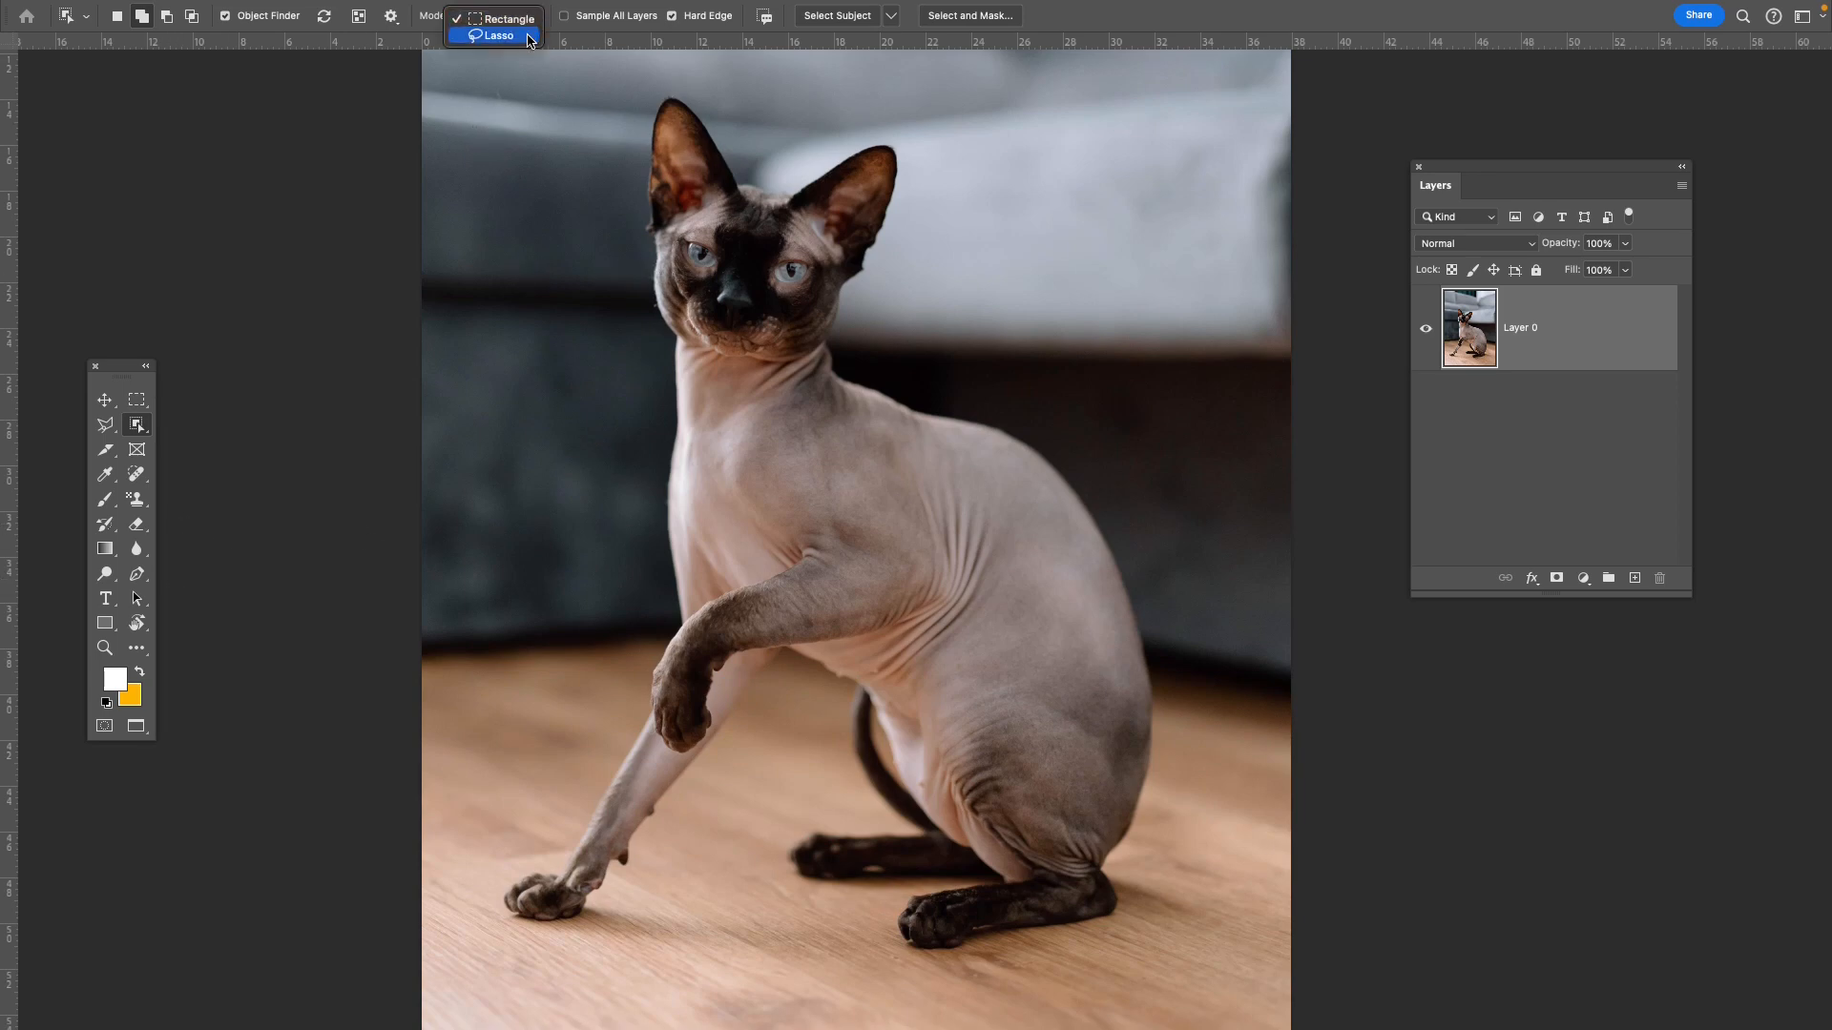
pyautogui.click(522, 33)
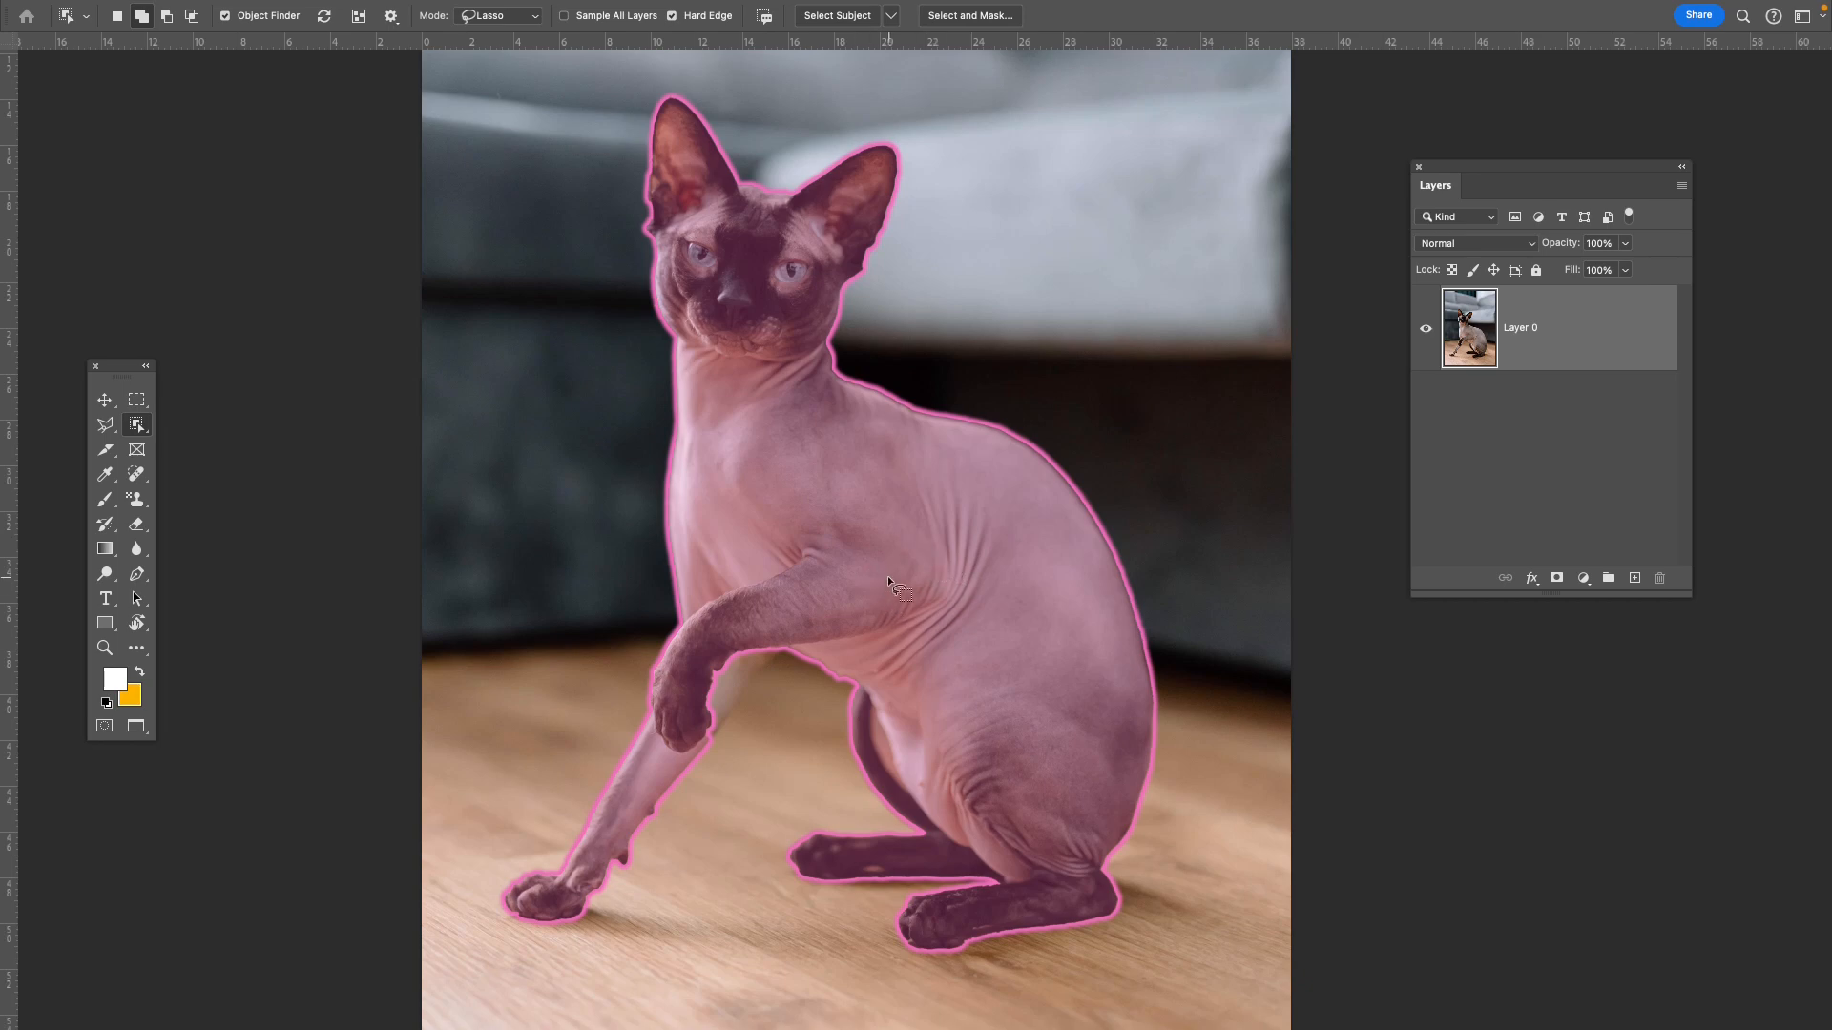
pyautogui.click(874, 628)
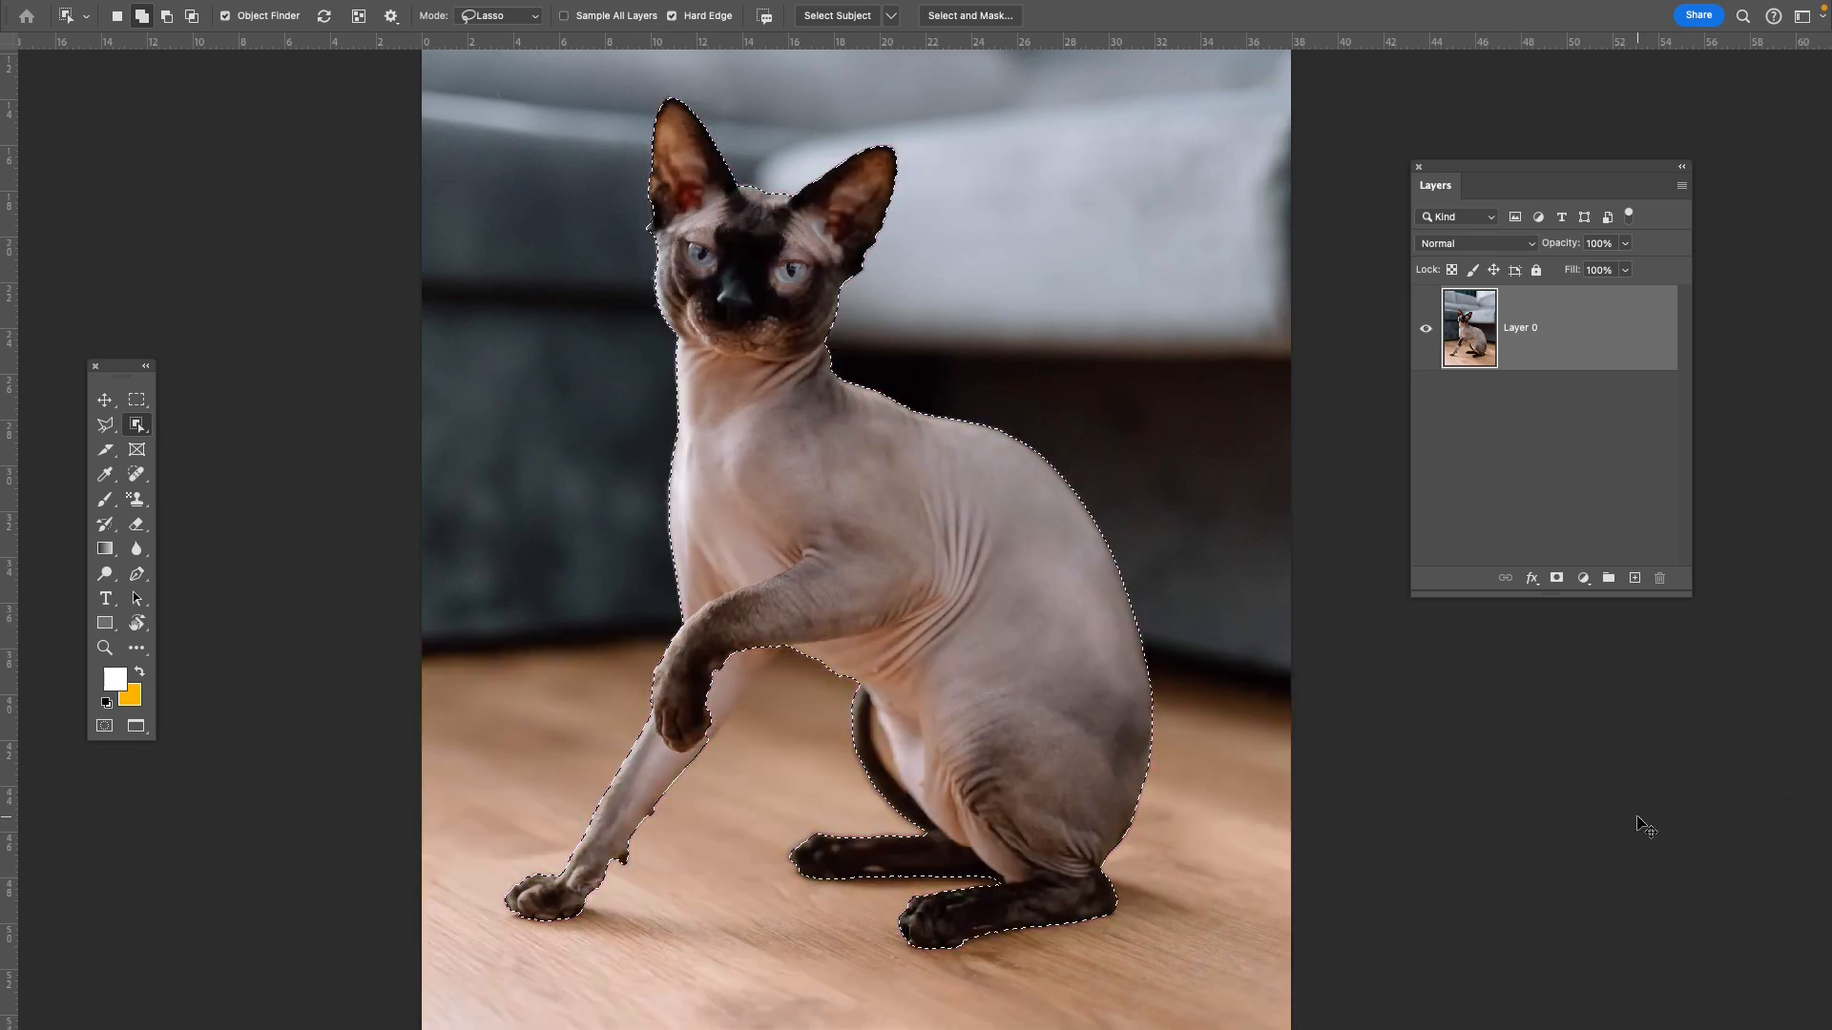
# Add the missed upper part of the cat's supporting front leg to the selection with the Polygonal Lasso tool in Add to selection mode.
pyautogui.hotkey('ctrl', '+')
pyautogui.hotkey('ctrl', '+')
pyautogui.scroll(-5, 620, 615)
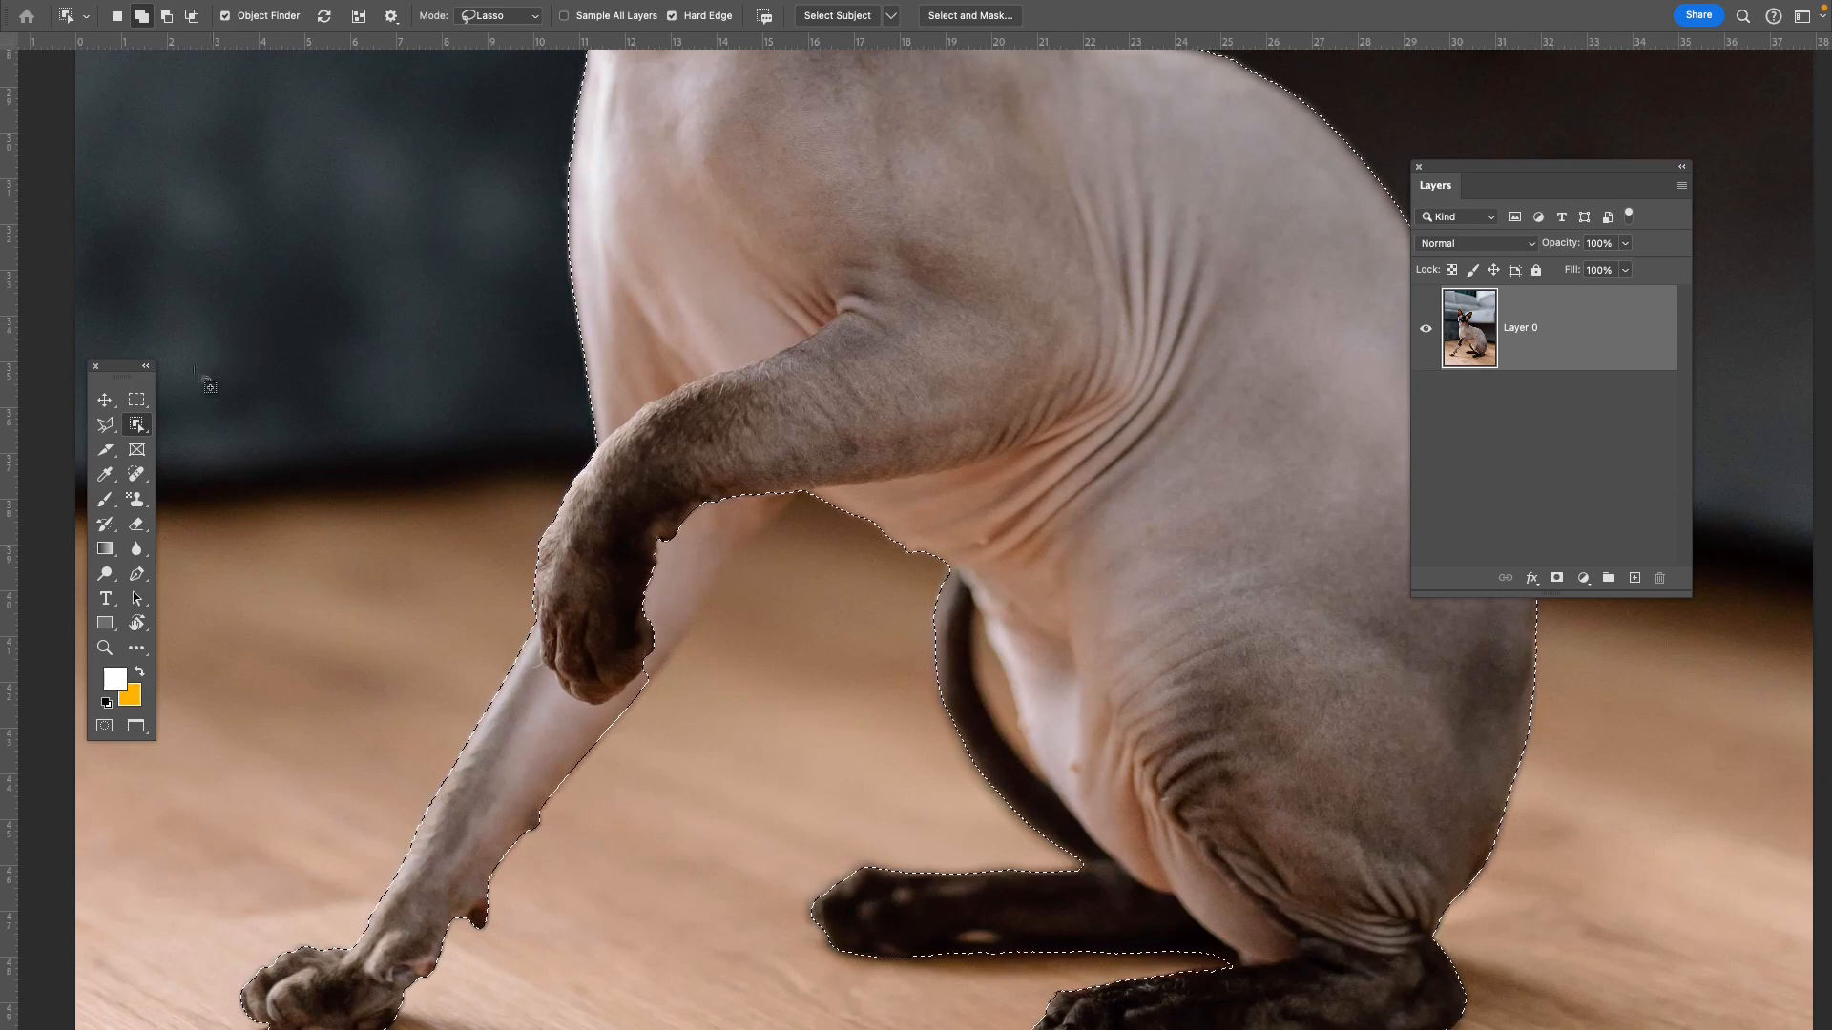
pyautogui.click(108, 426)
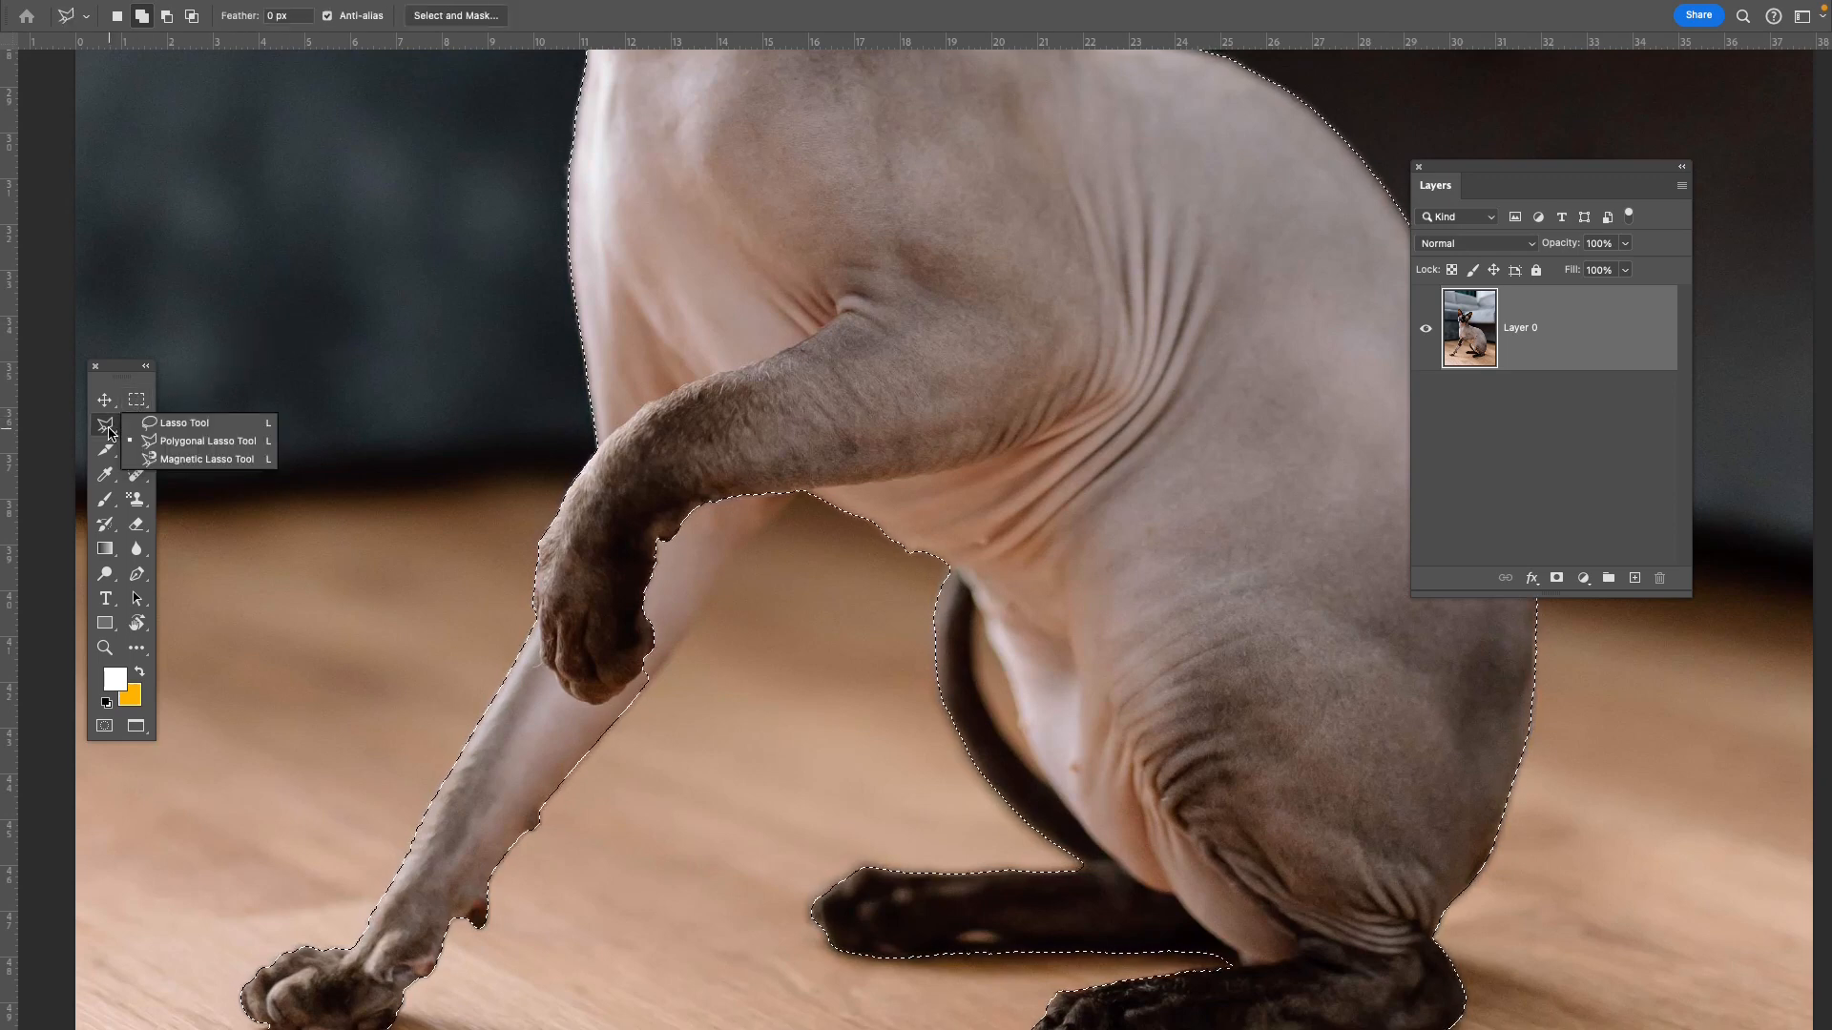
pyautogui.click(175, 441)
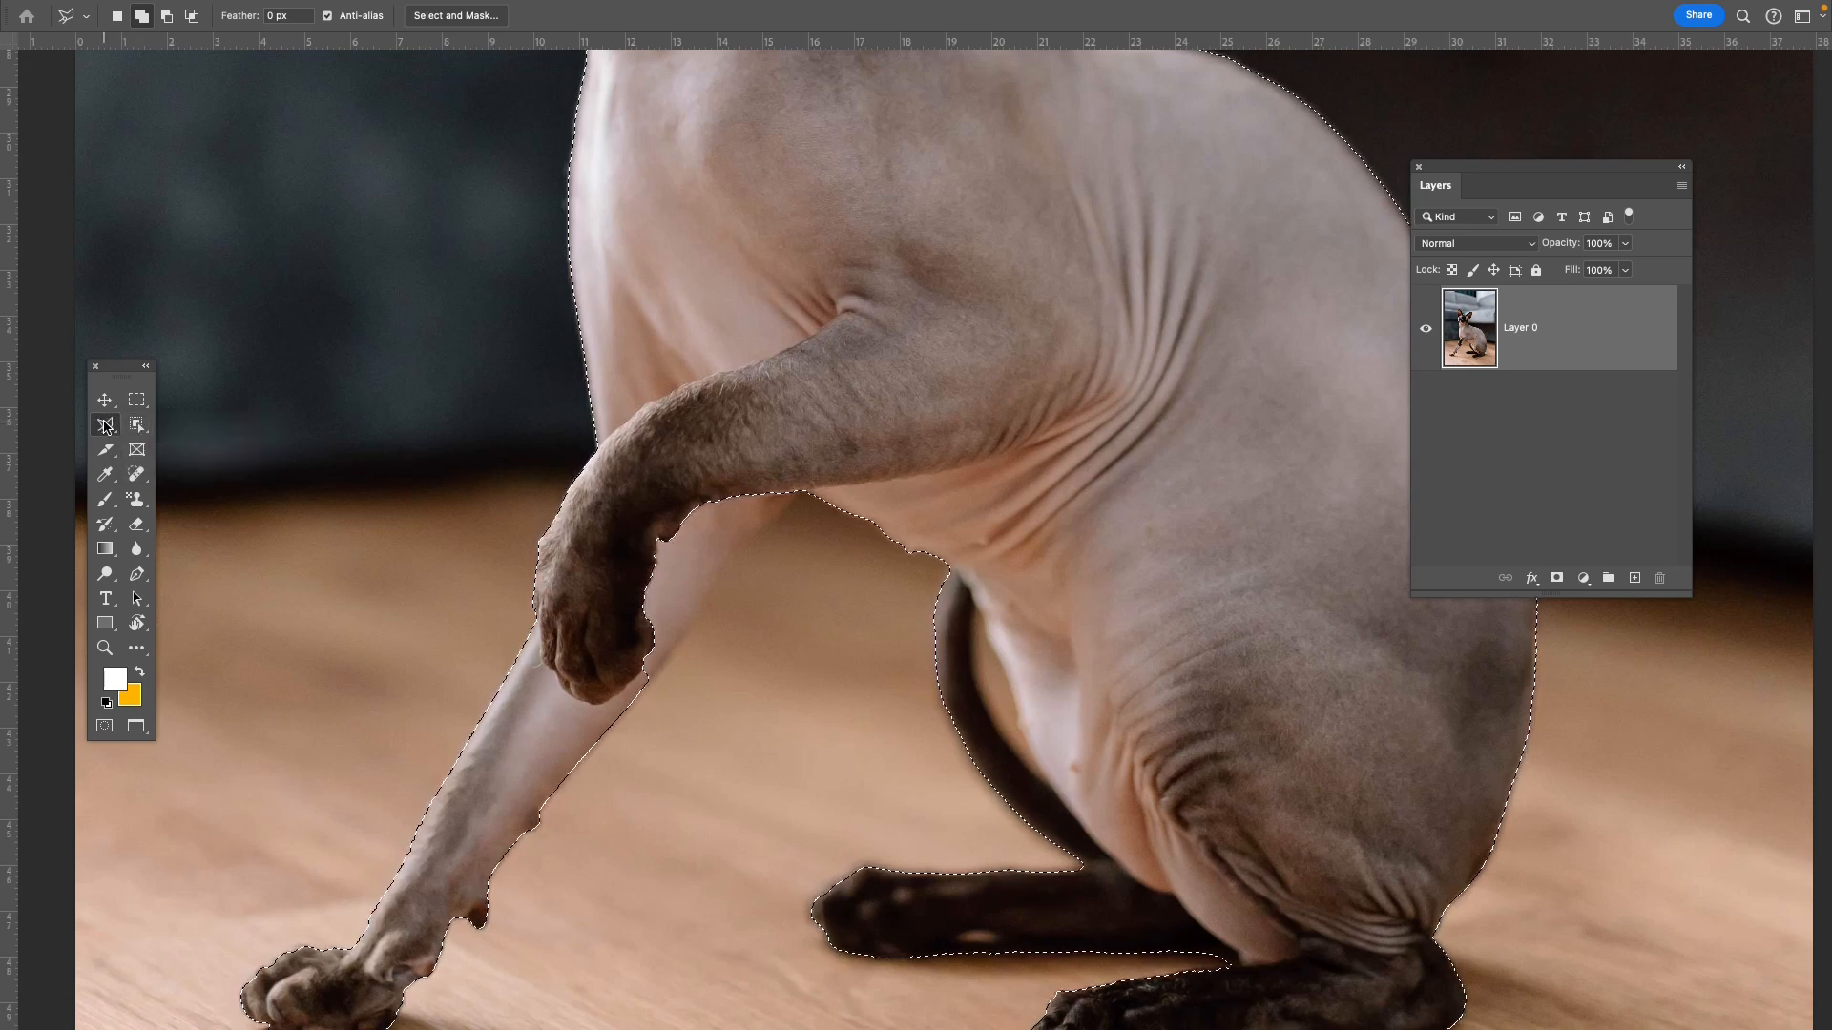
pyautogui.click(137, 426)
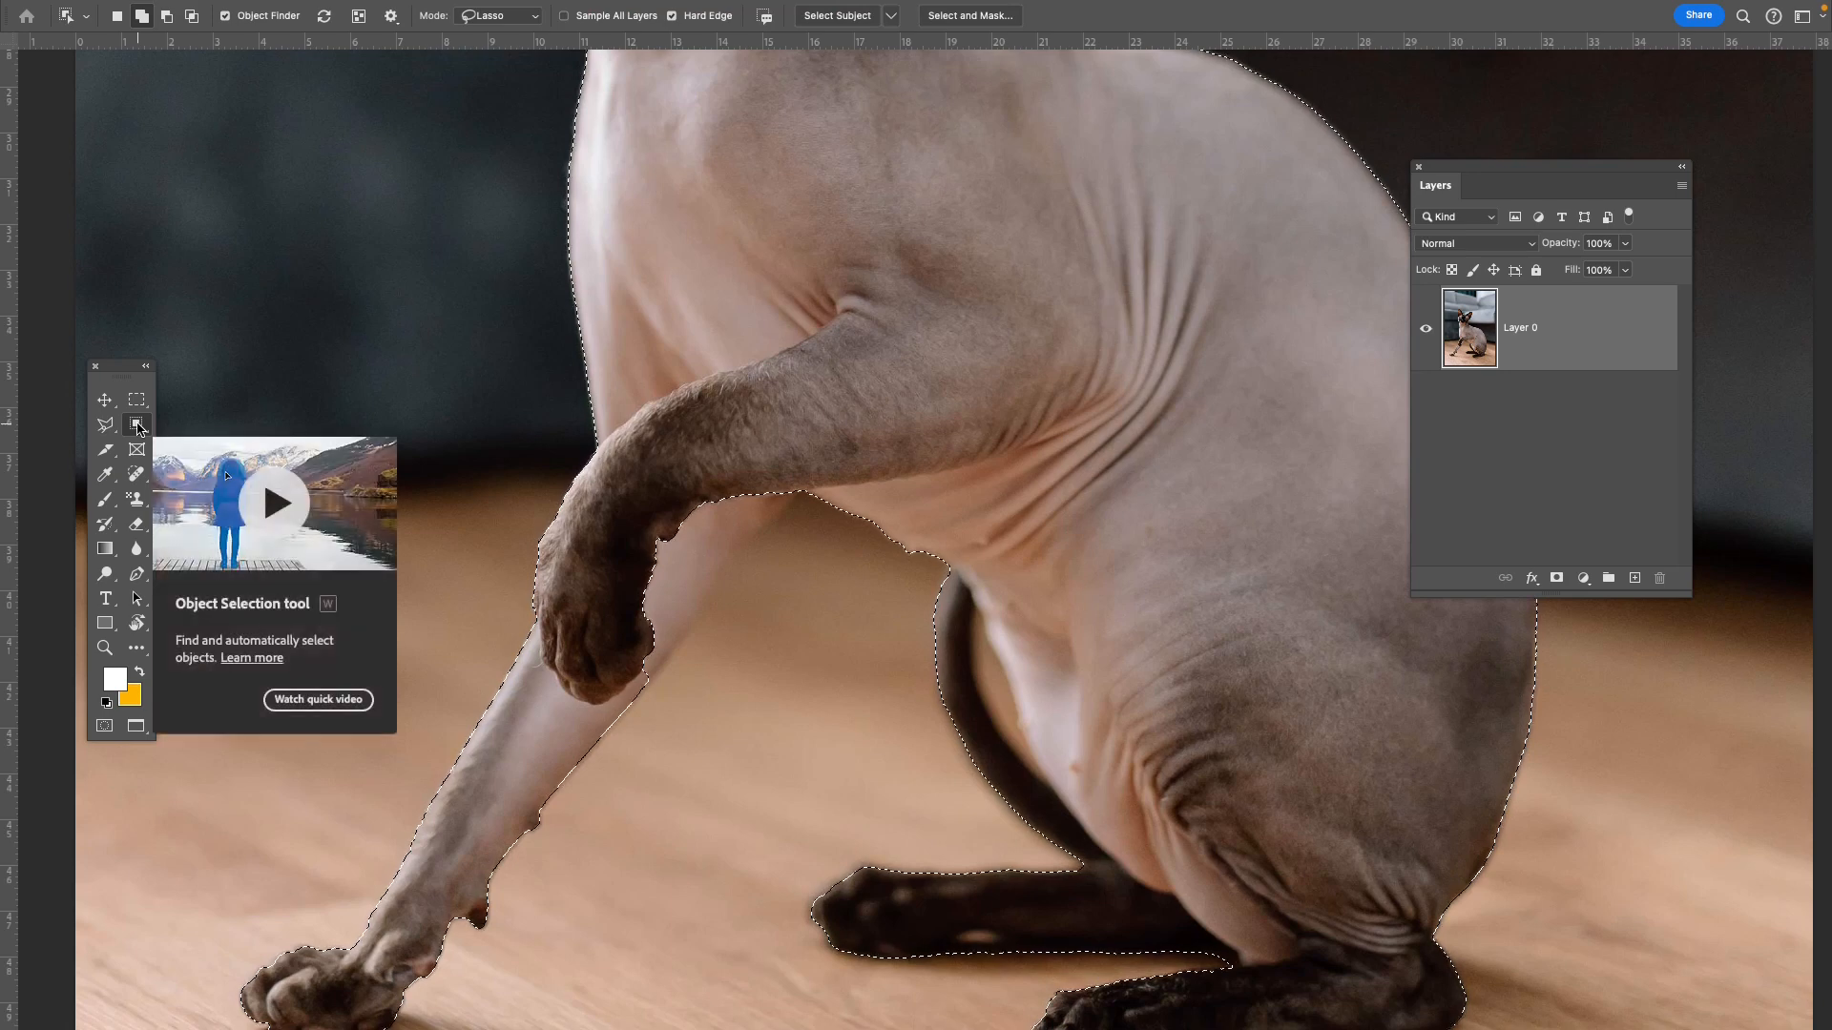
pyautogui.click(105, 426)
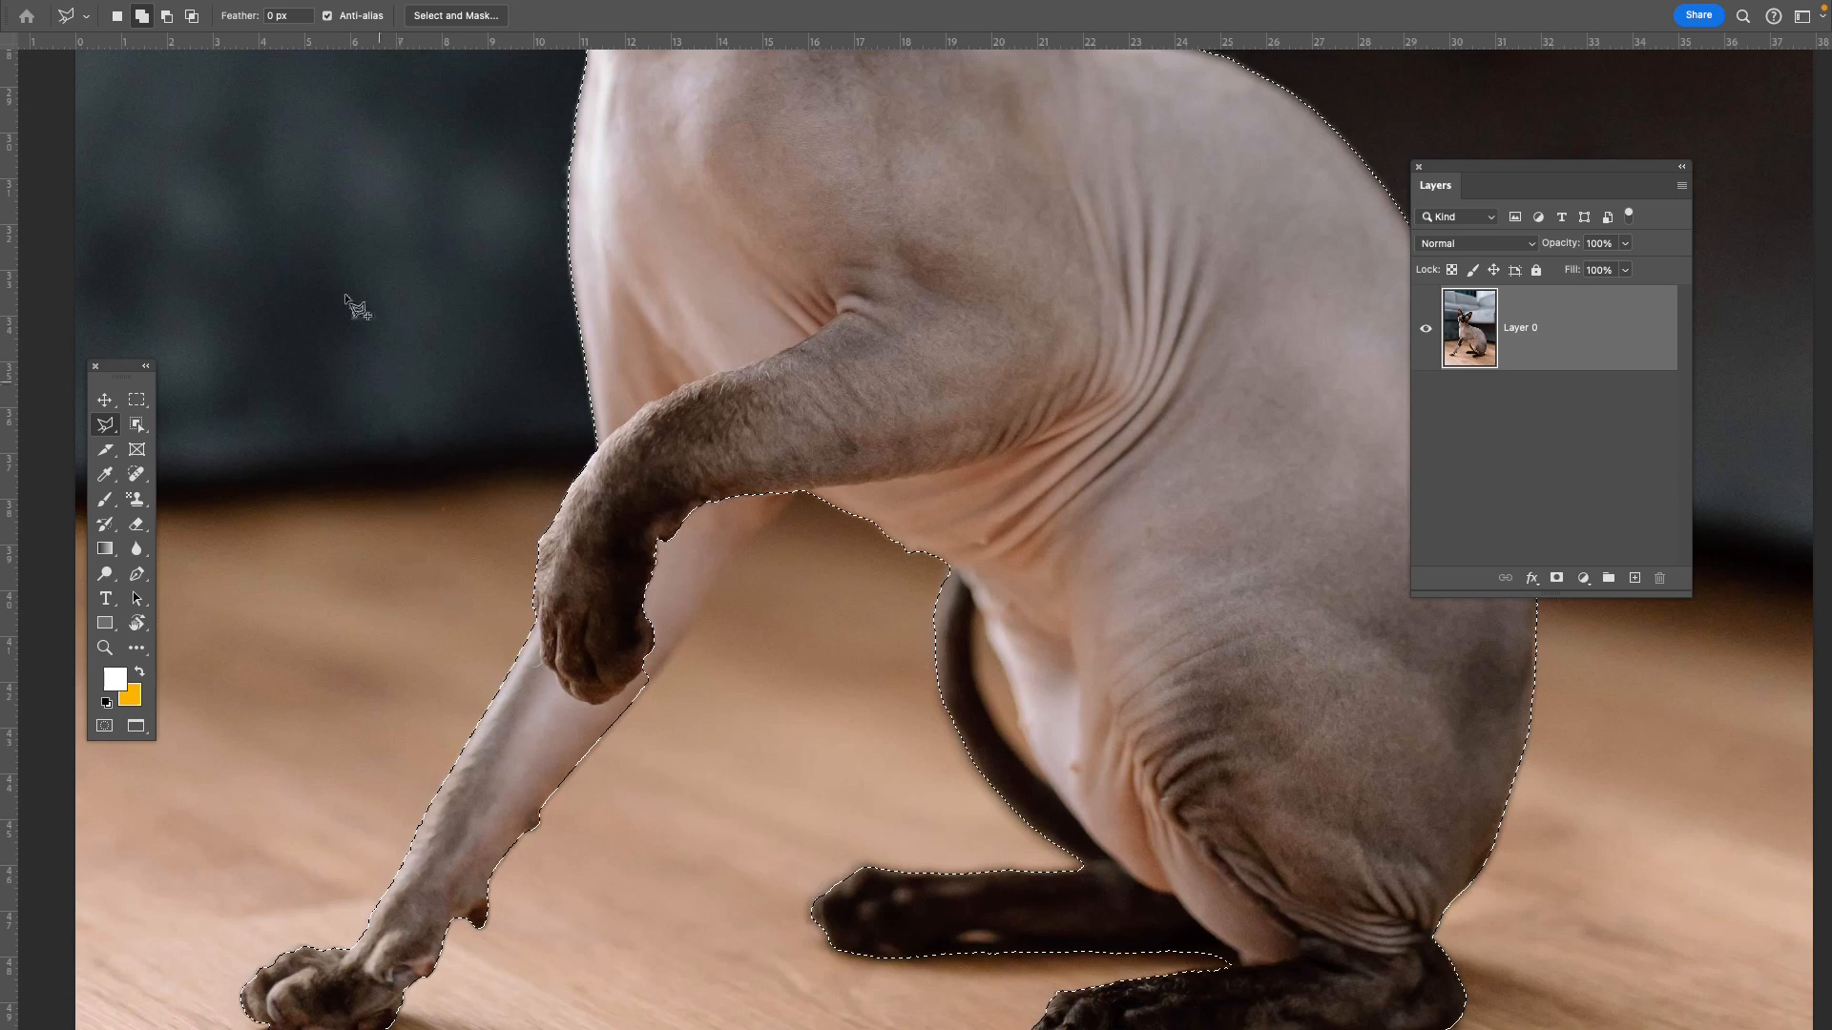
pyautogui.click(143, 18)
pyautogui.click(809, 485)
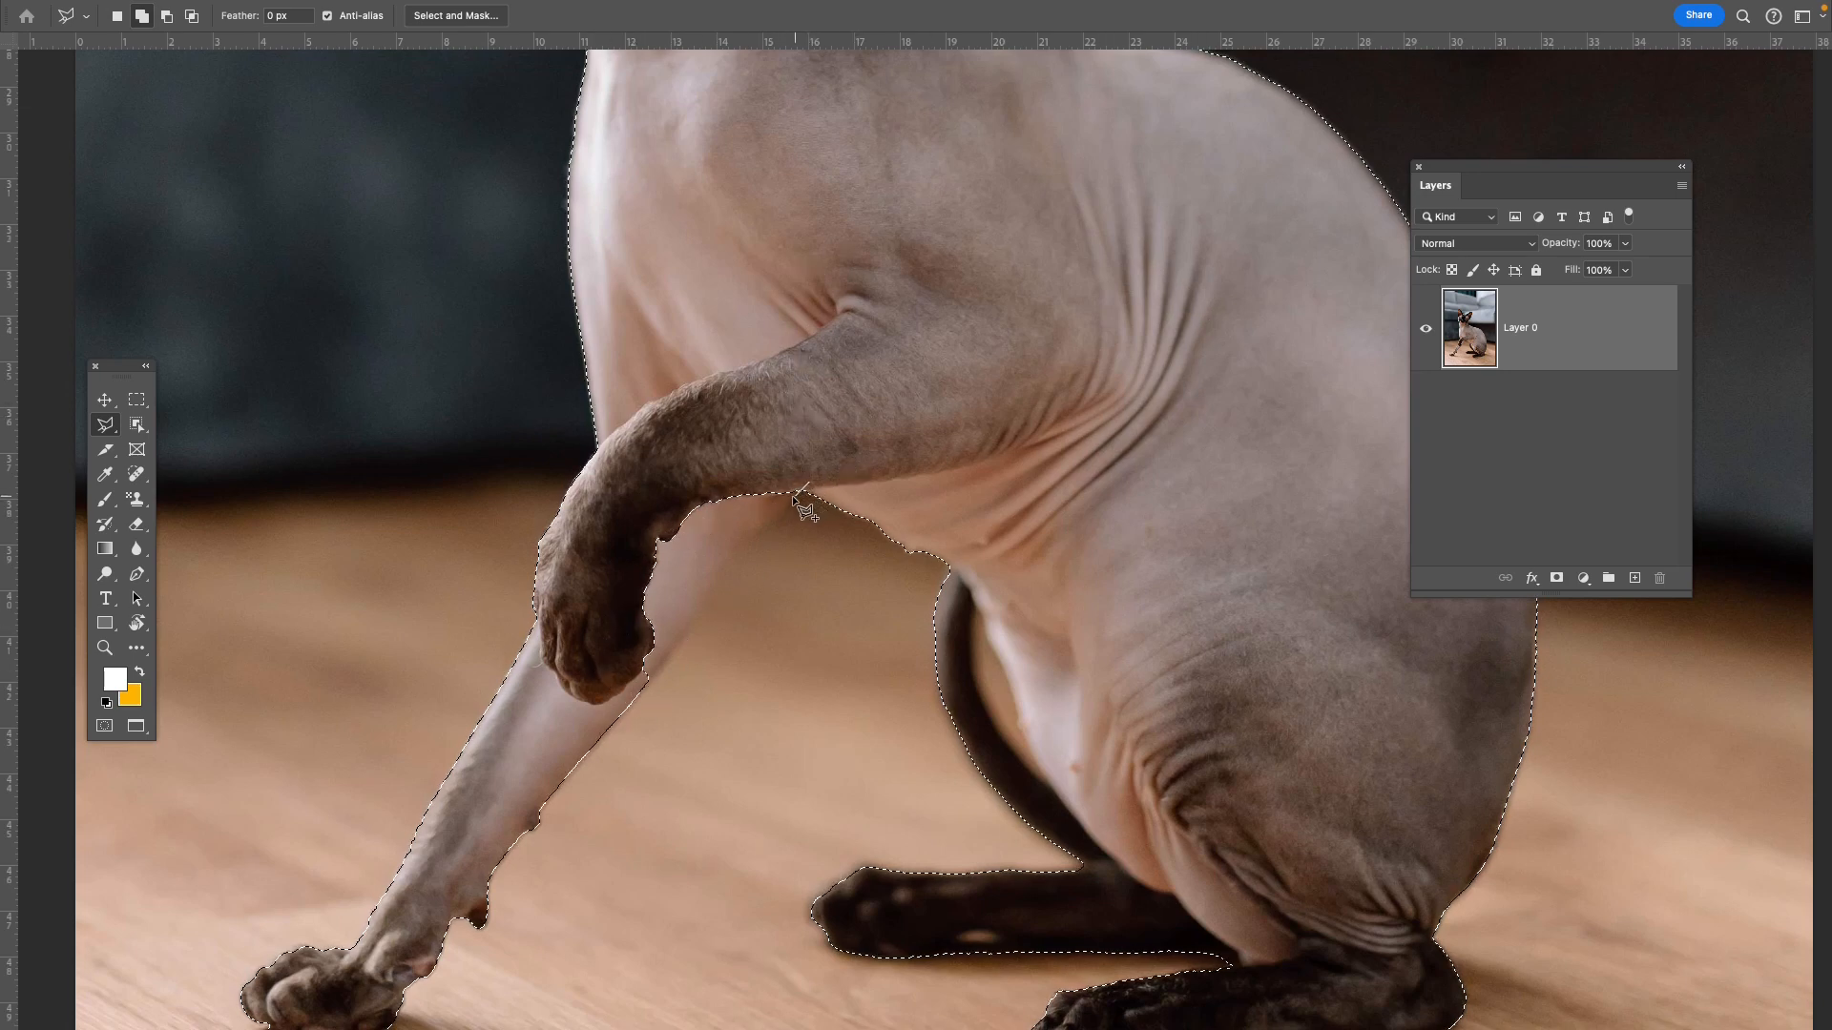
pyautogui.click(769, 518)
pyautogui.moveTo(736, 539)
pyautogui.mouseDown()
pyautogui.moveTo(702, 602)
pyautogui.moveTo(615, 636)
pyautogui.moveTo(695, 630)
pyautogui.moveTo(638, 695)
pyautogui.moveTo(578, 671)
pyautogui.moveTo(571, 543)
pyautogui.moveTo(626, 456)
pyautogui.mouseUp()
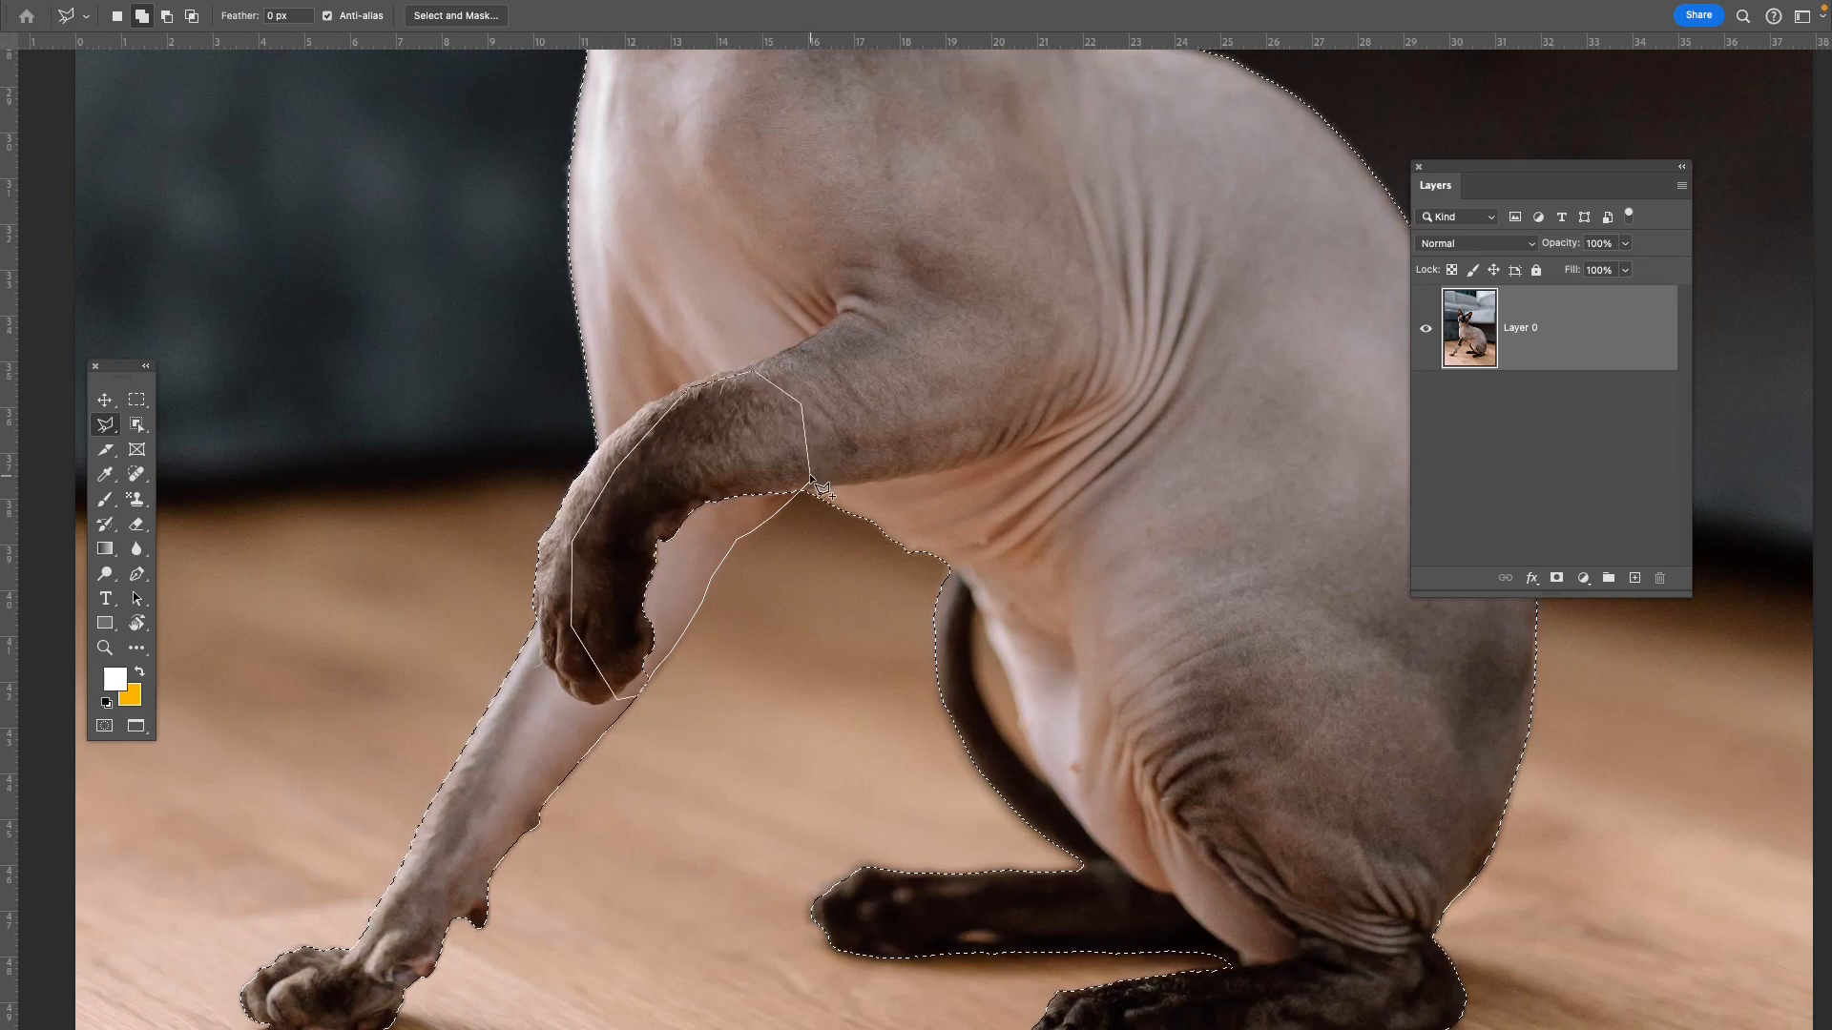
pyautogui.moveTo(810, 478); pyautogui.dragTo(807, 478)
# Delete the selected cat from Layer 0 and undo the deletion.
pyautogui.scroll(-3, 1192, 997)
pyautogui.scroll(6, 1165, 932)
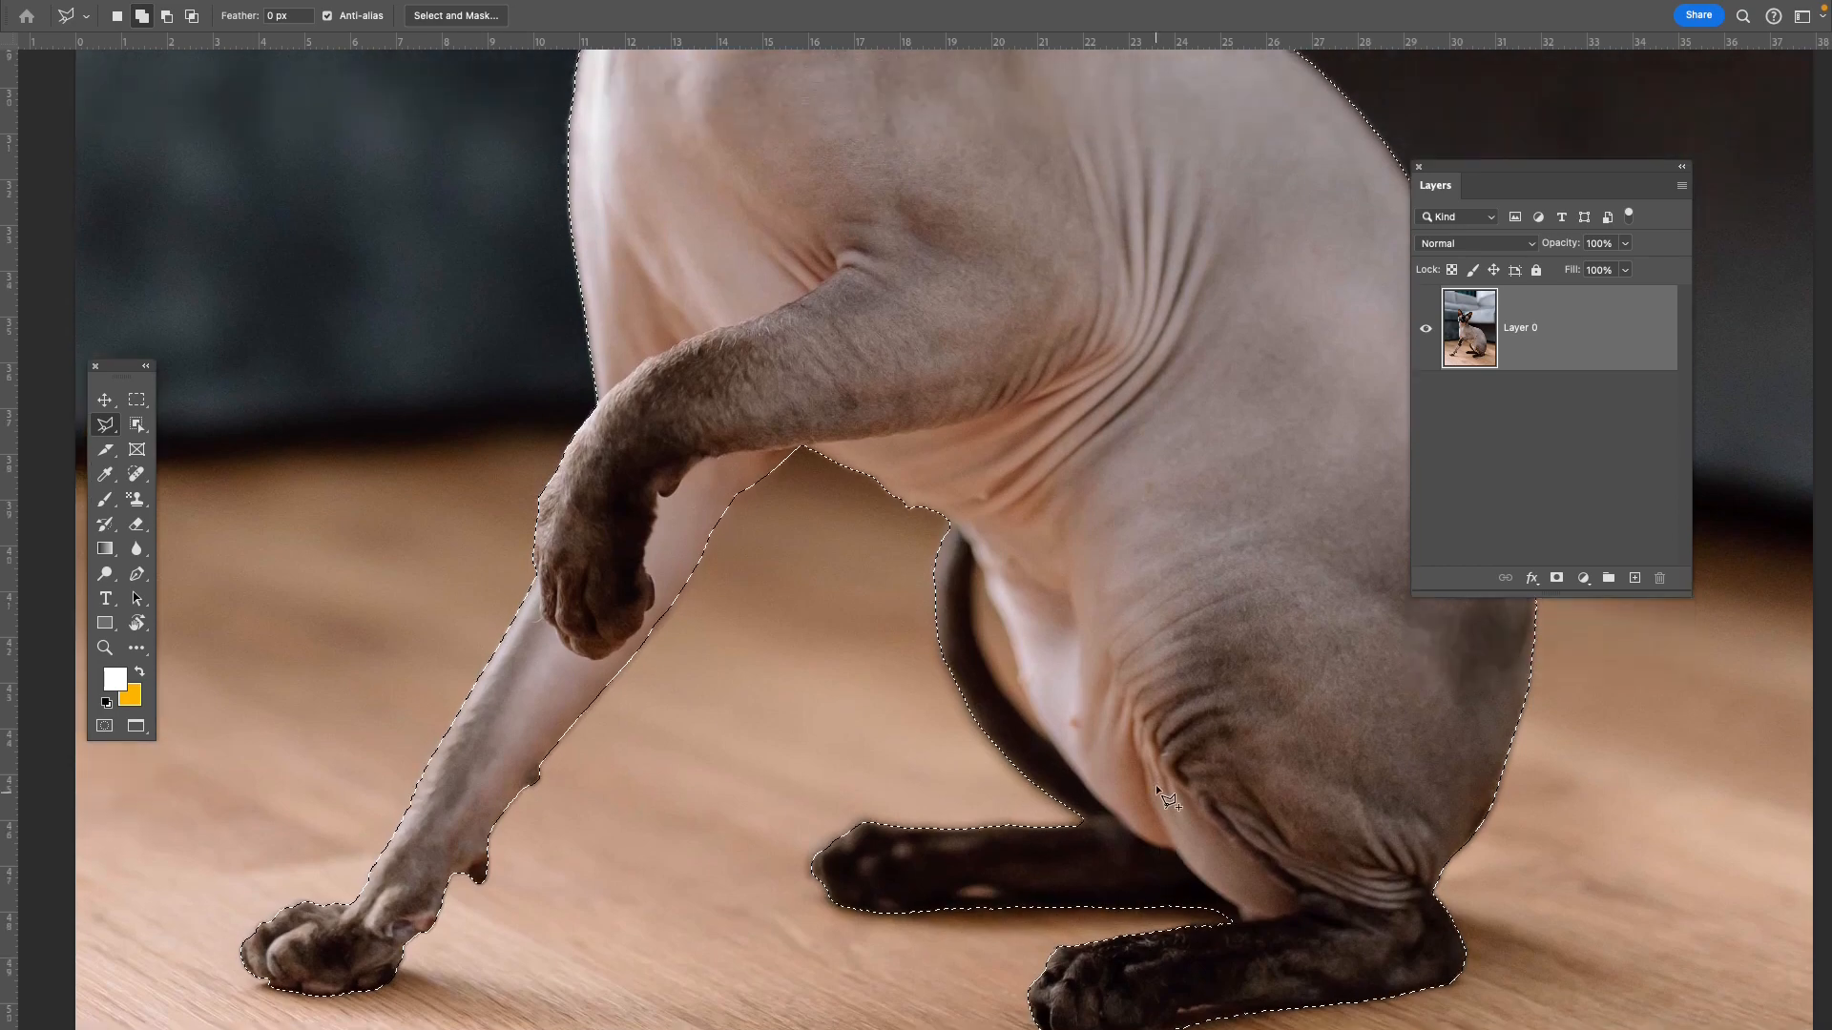
pyautogui.scroll(5, 1140, 687)
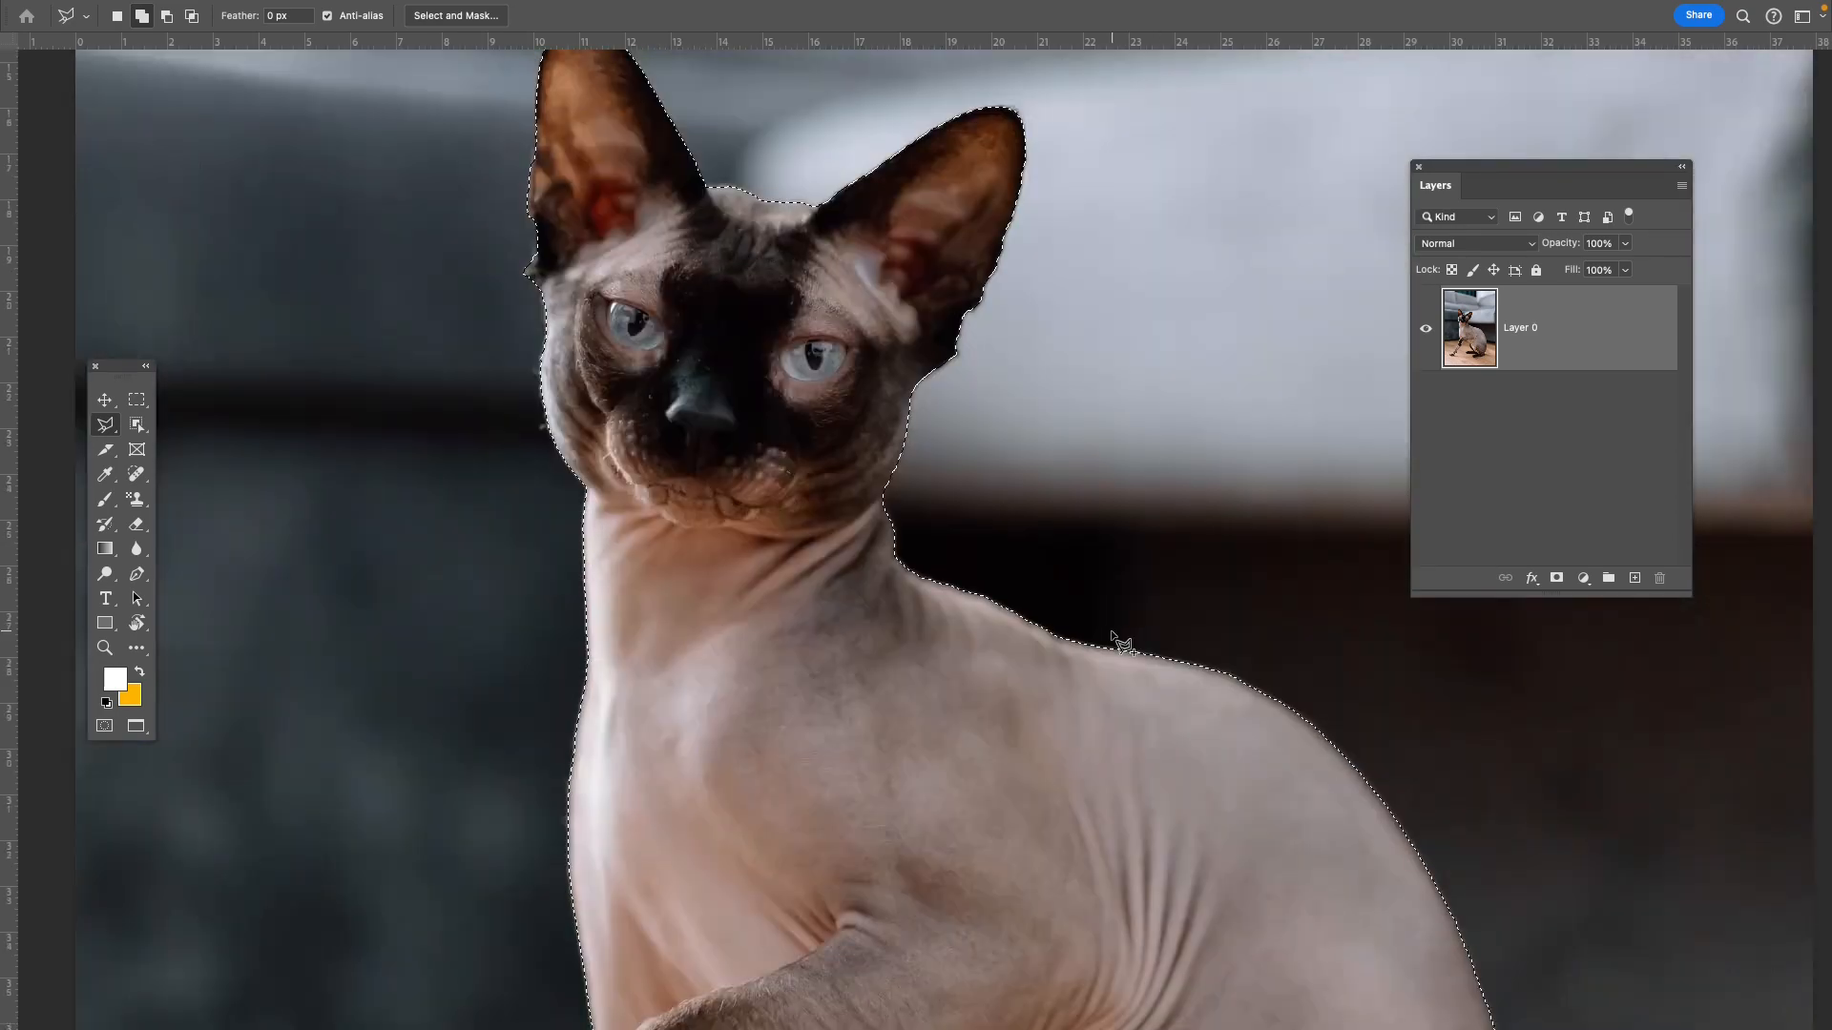
pyautogui.scroll(-2, 1128, 638)
pyautogui.press('super+minus')
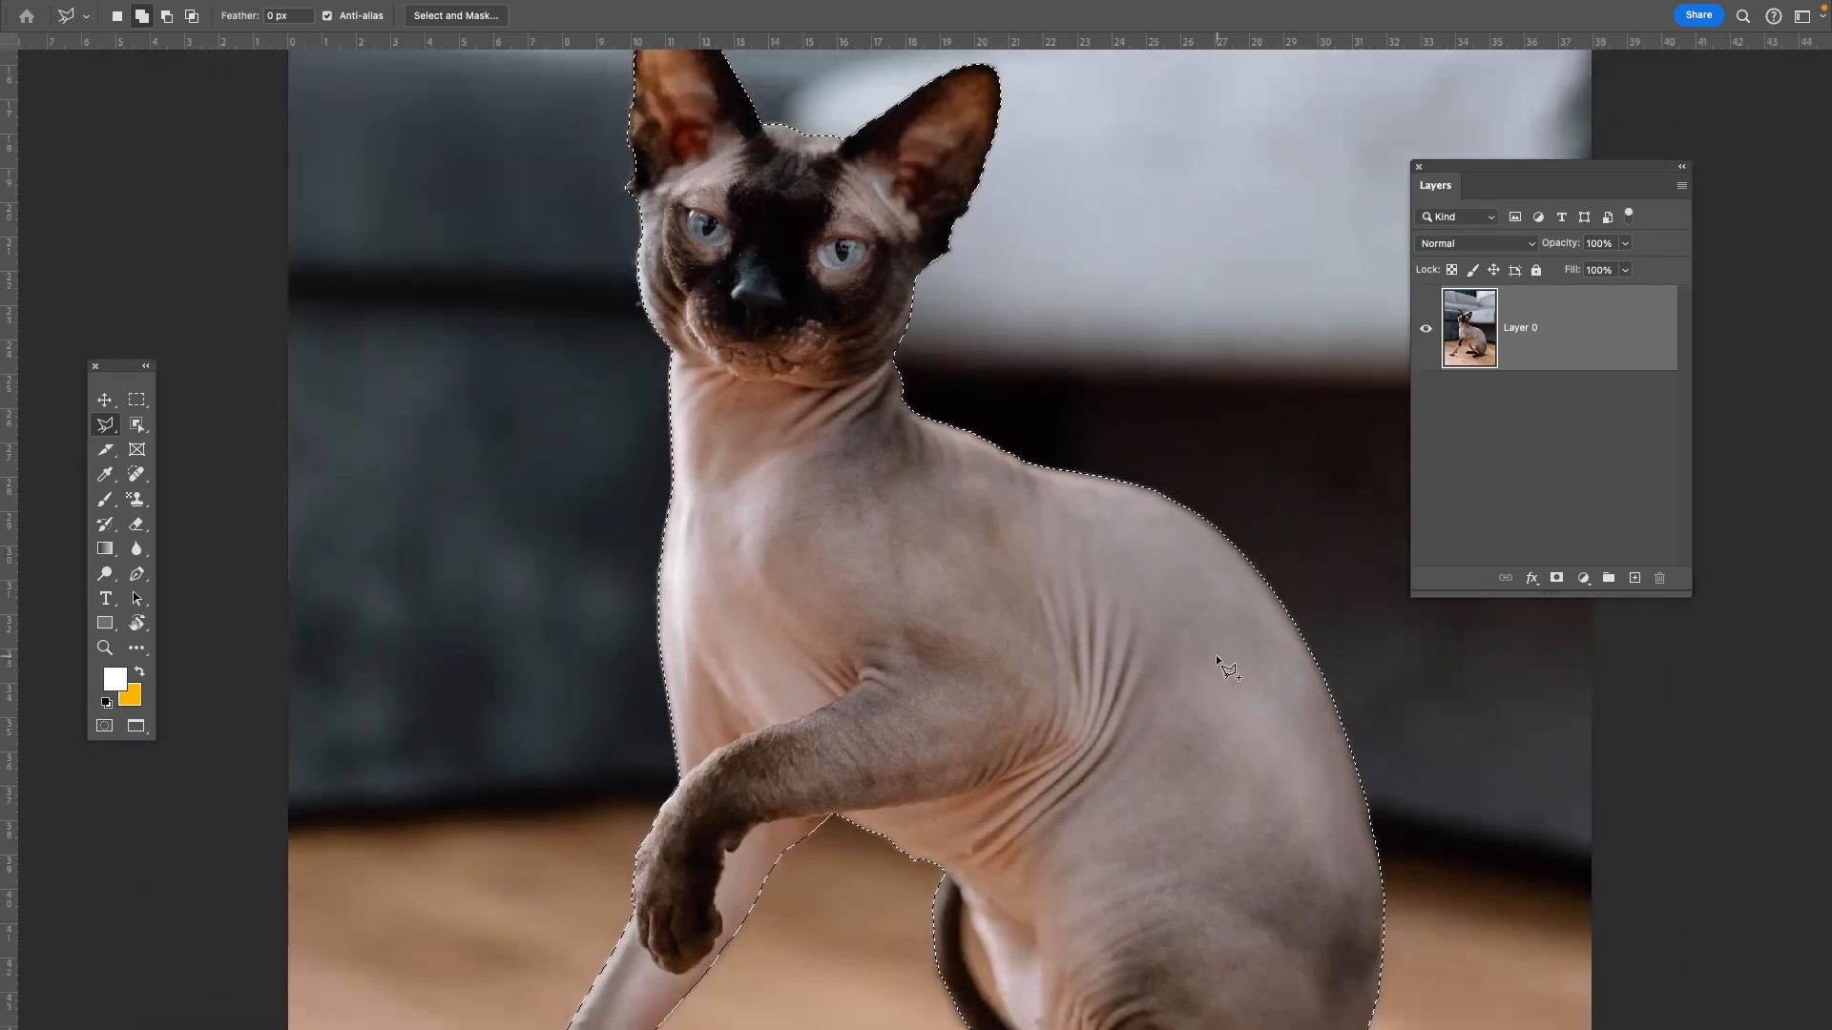
pyautogui.press('super+minus')
pyautogui.hscroll(2, 970, 720)
pyautogui.scroll(-1, 969, 720)
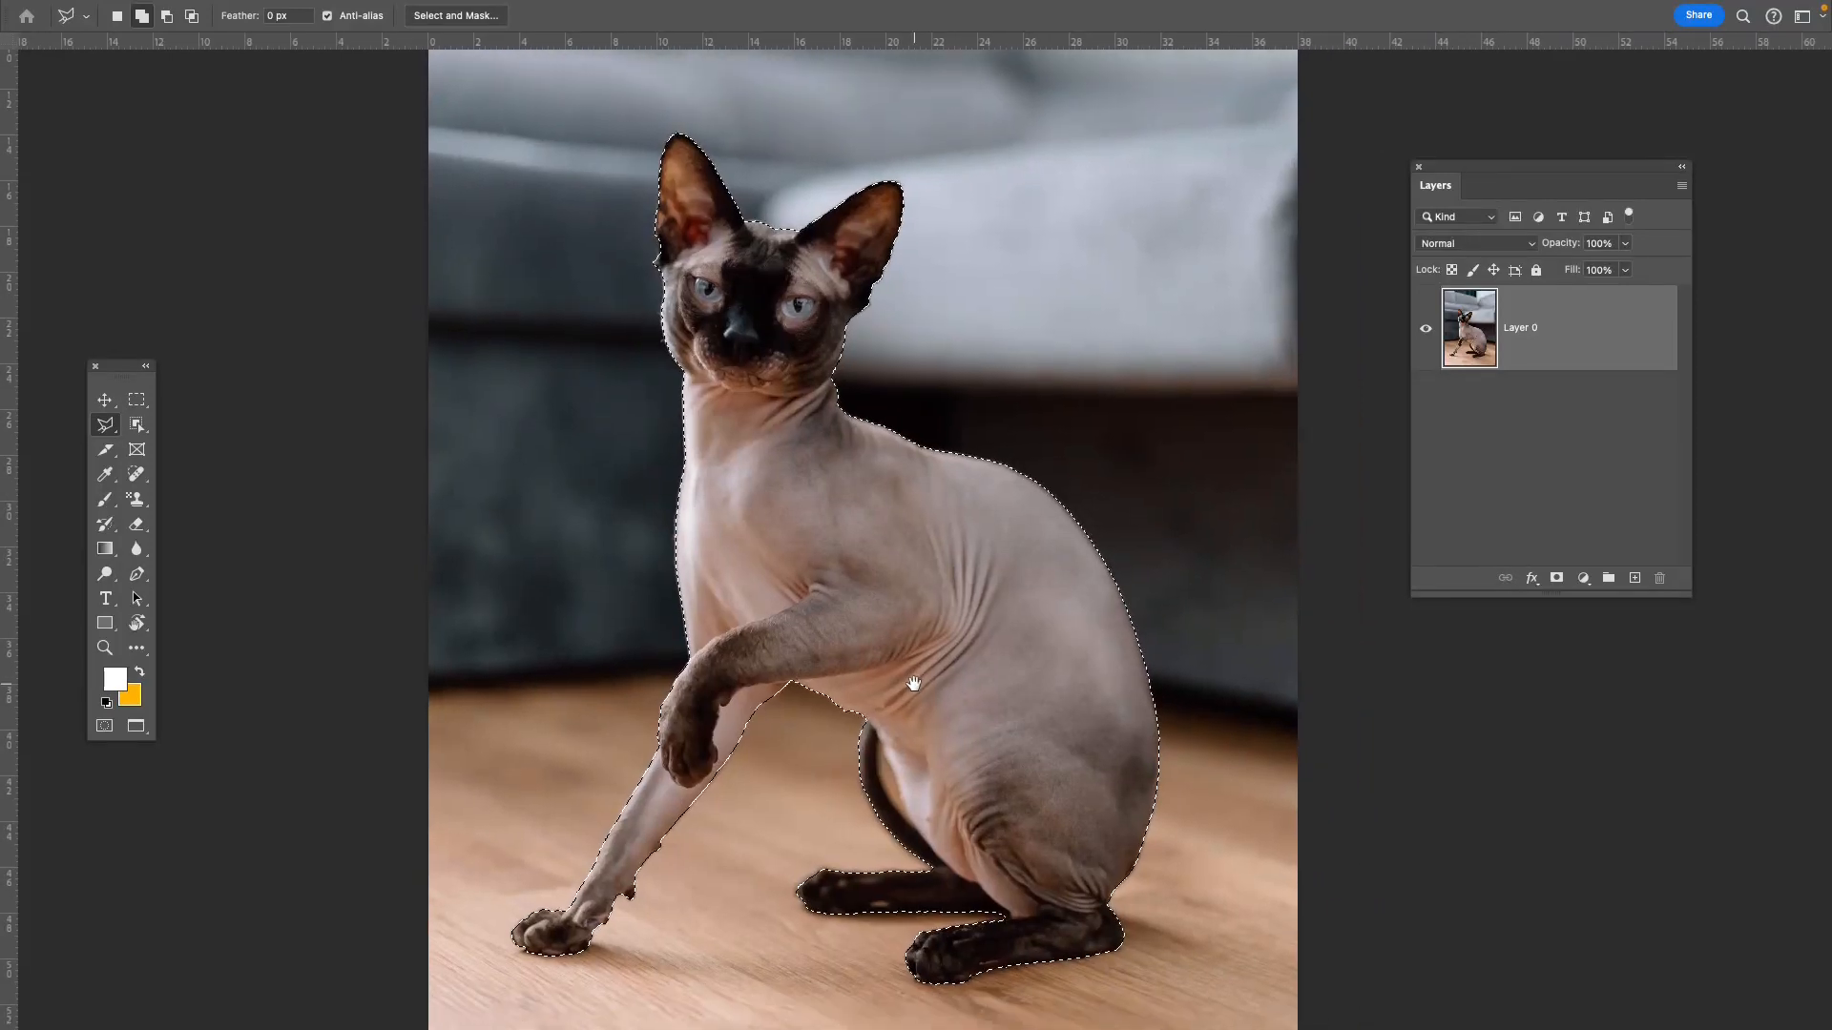
pyautogui.press('BackSpace')
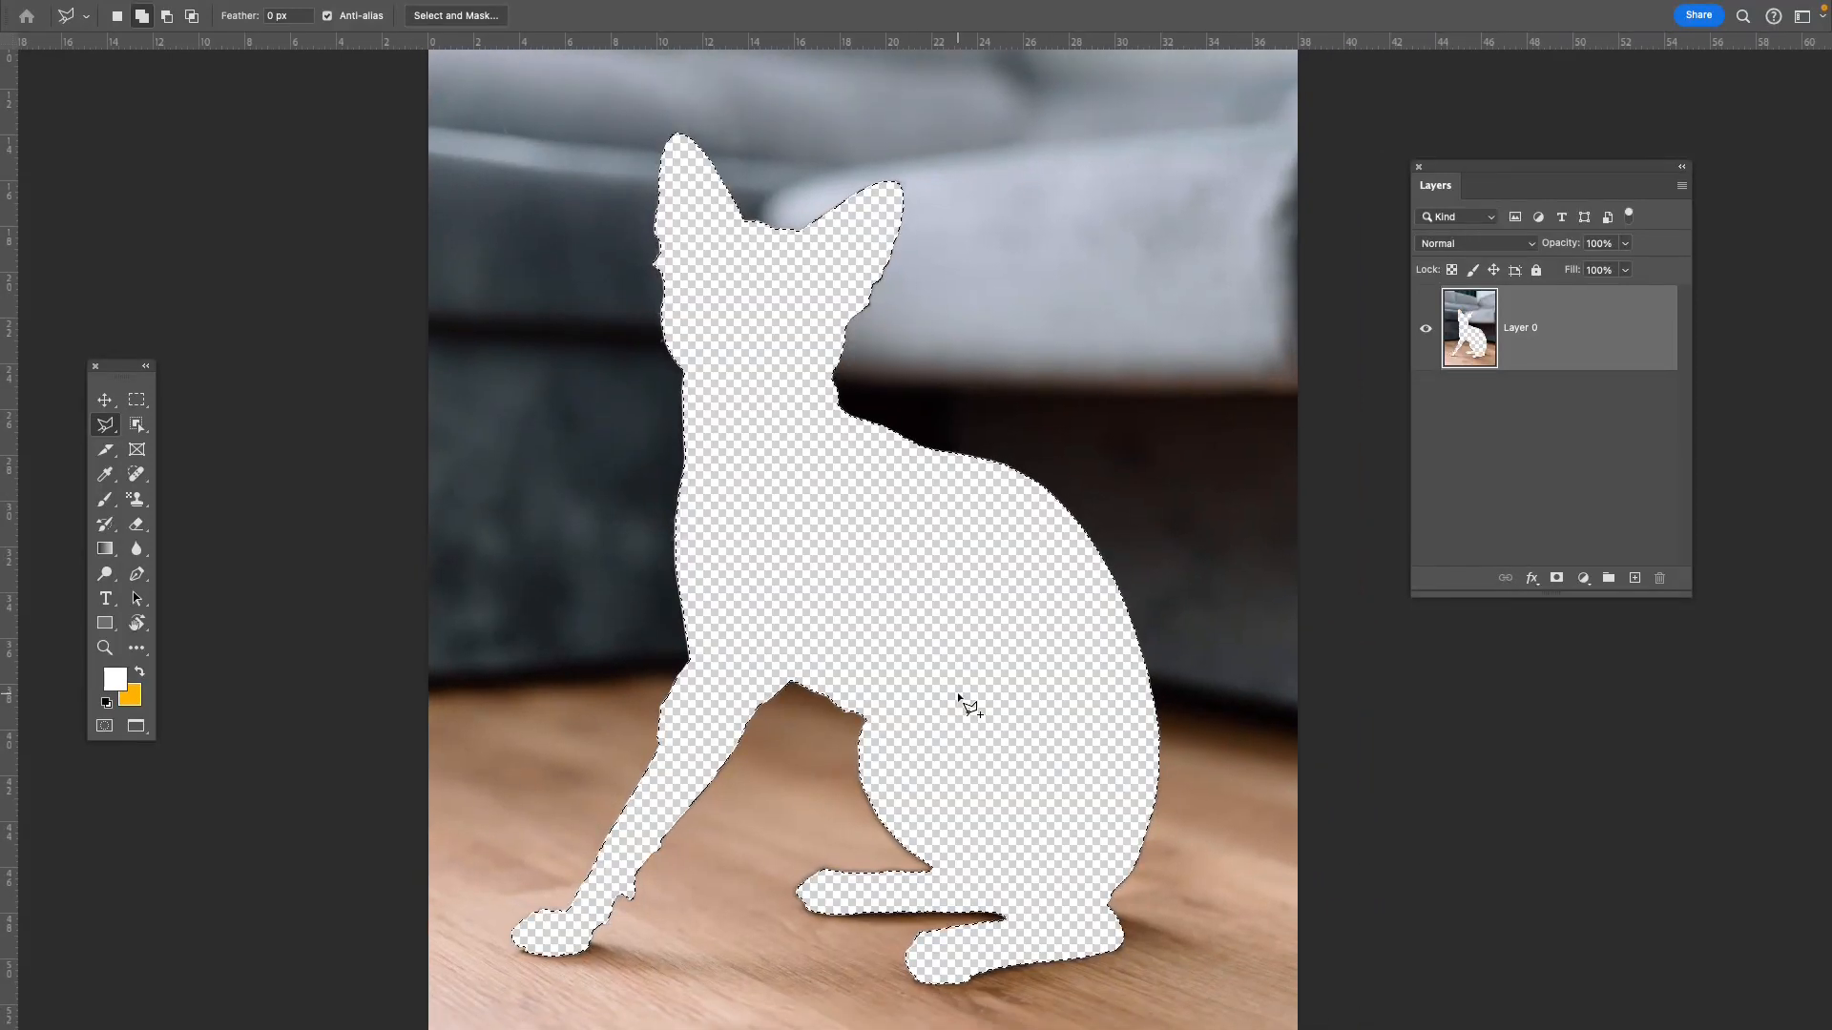
pyautogui.press('super+z')
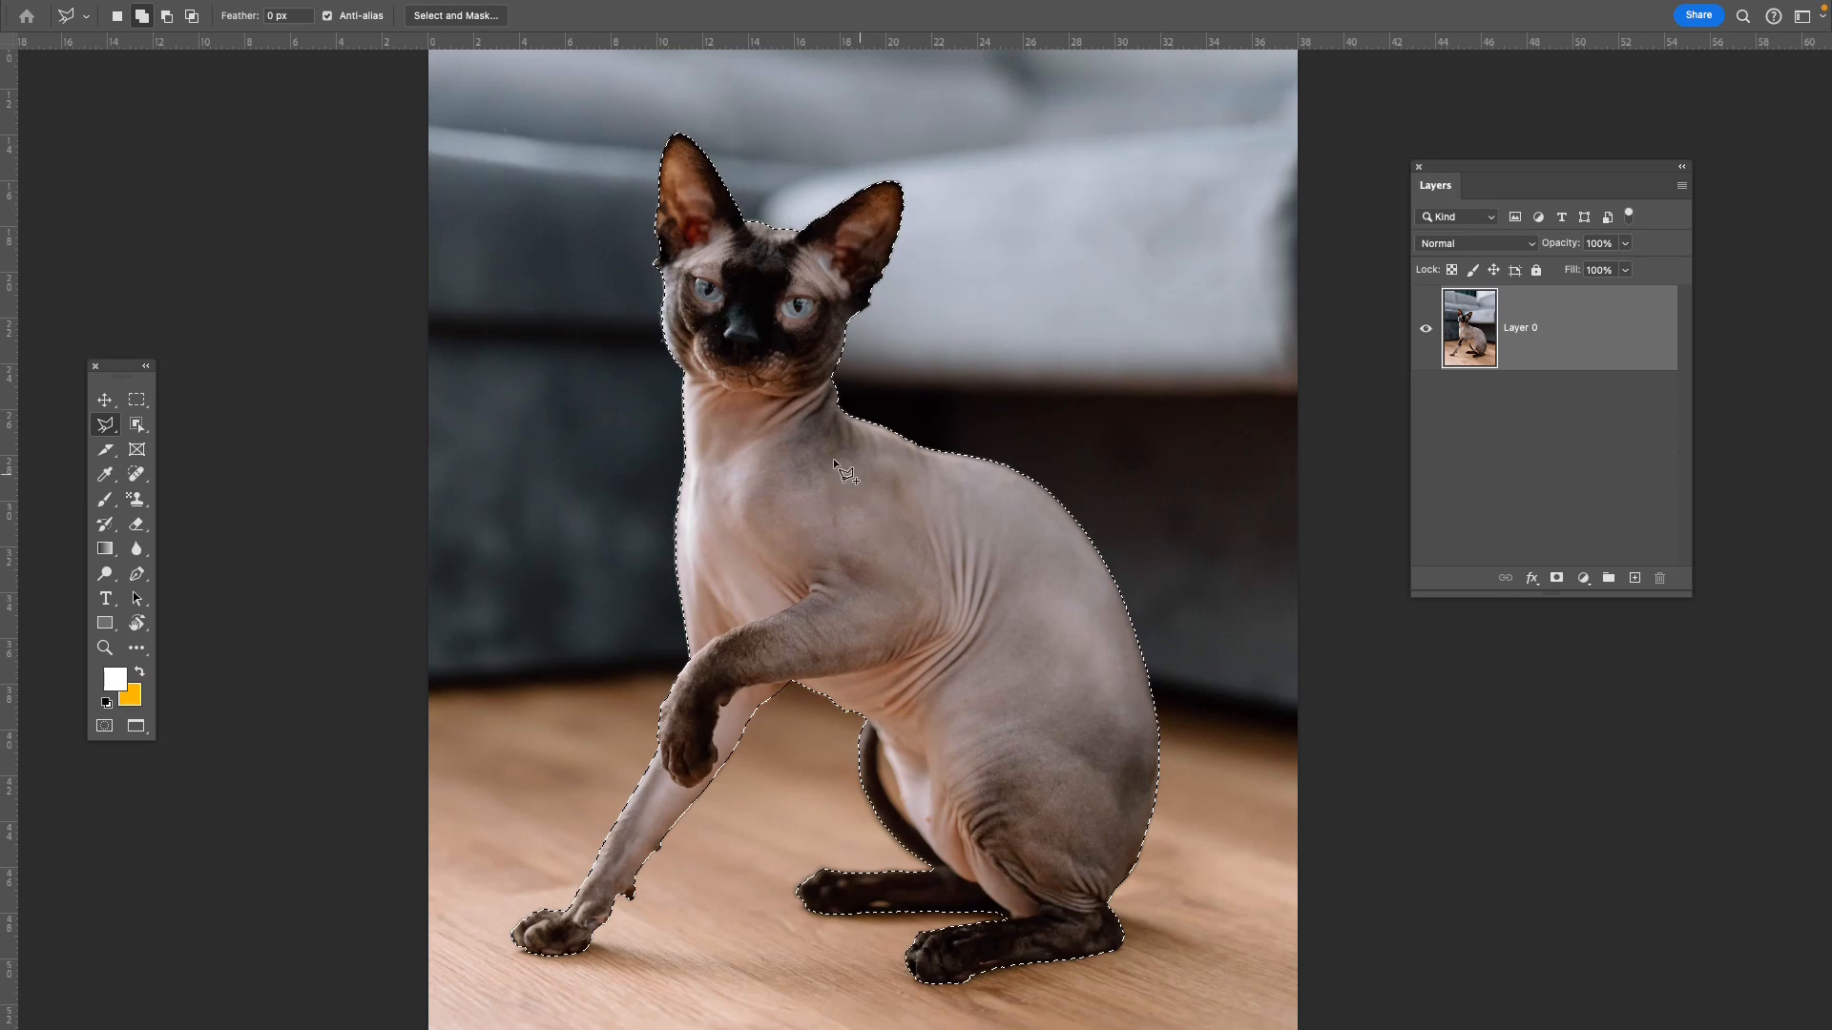
# Invert the selection, delete the background around the cat, and deselect.
pyautogui.rightClick(895, 545)
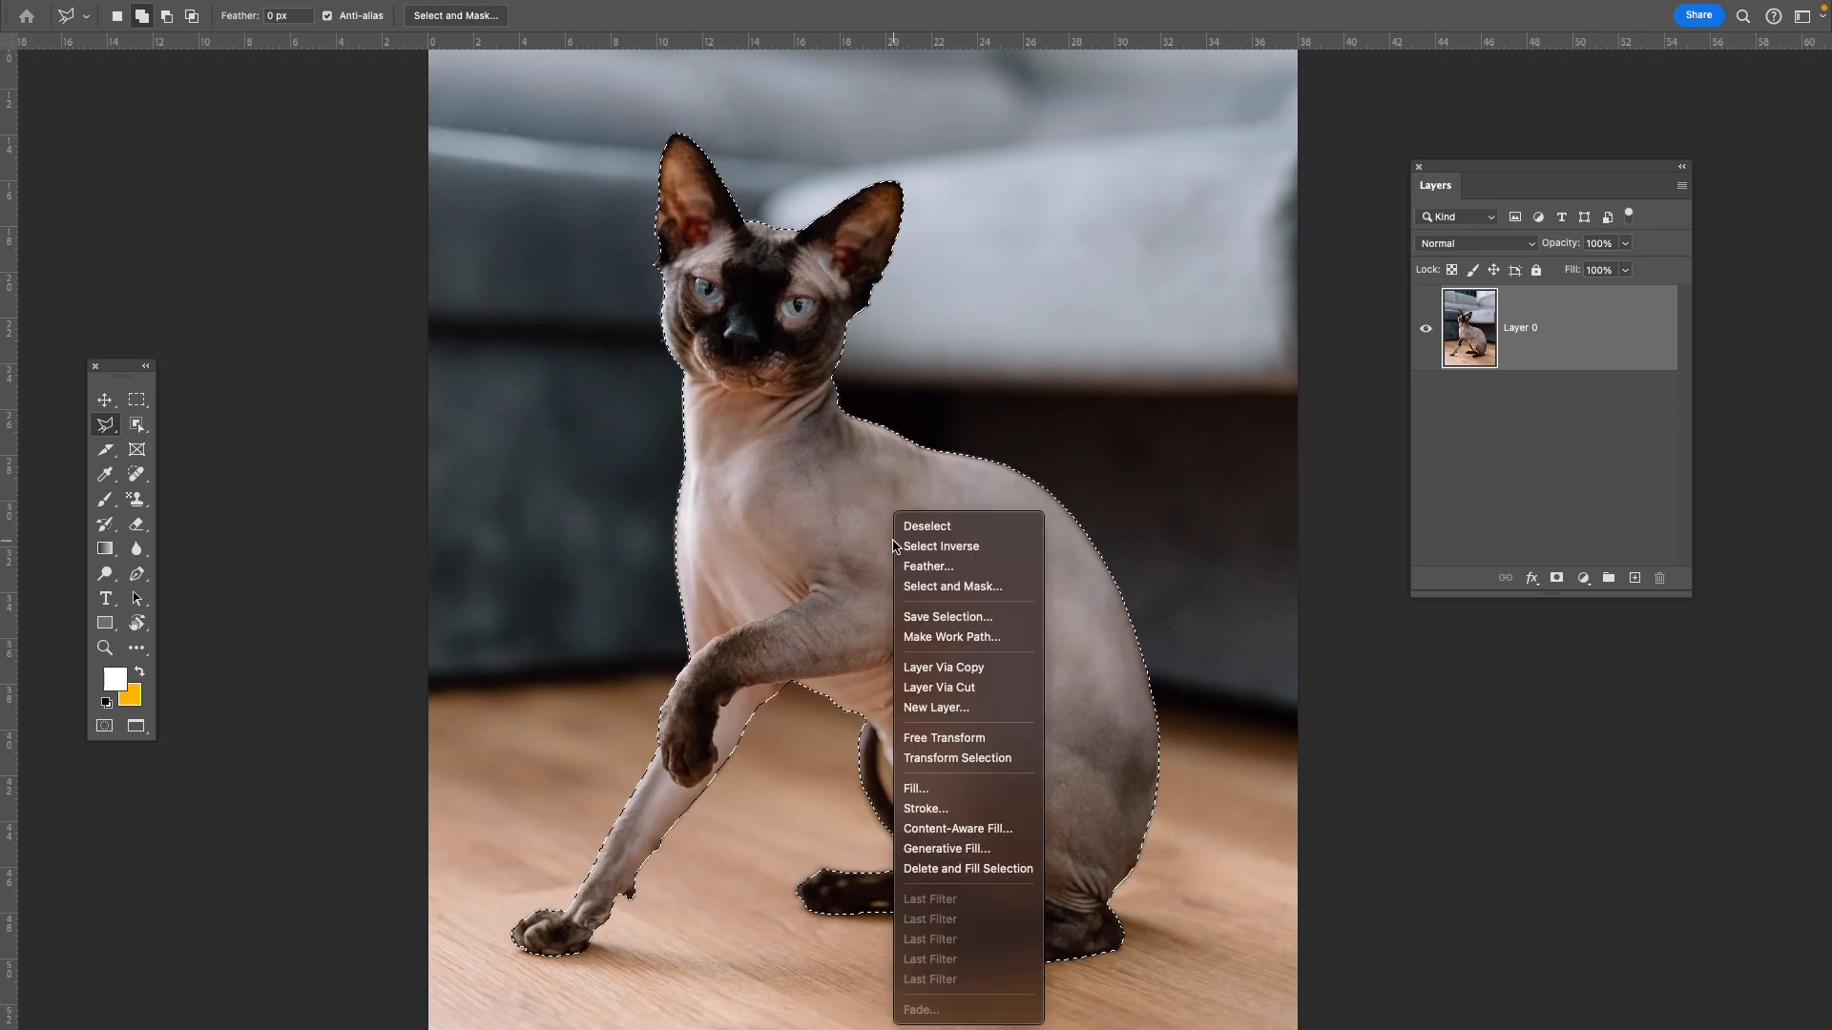
pyautogui.click(1018, 551)
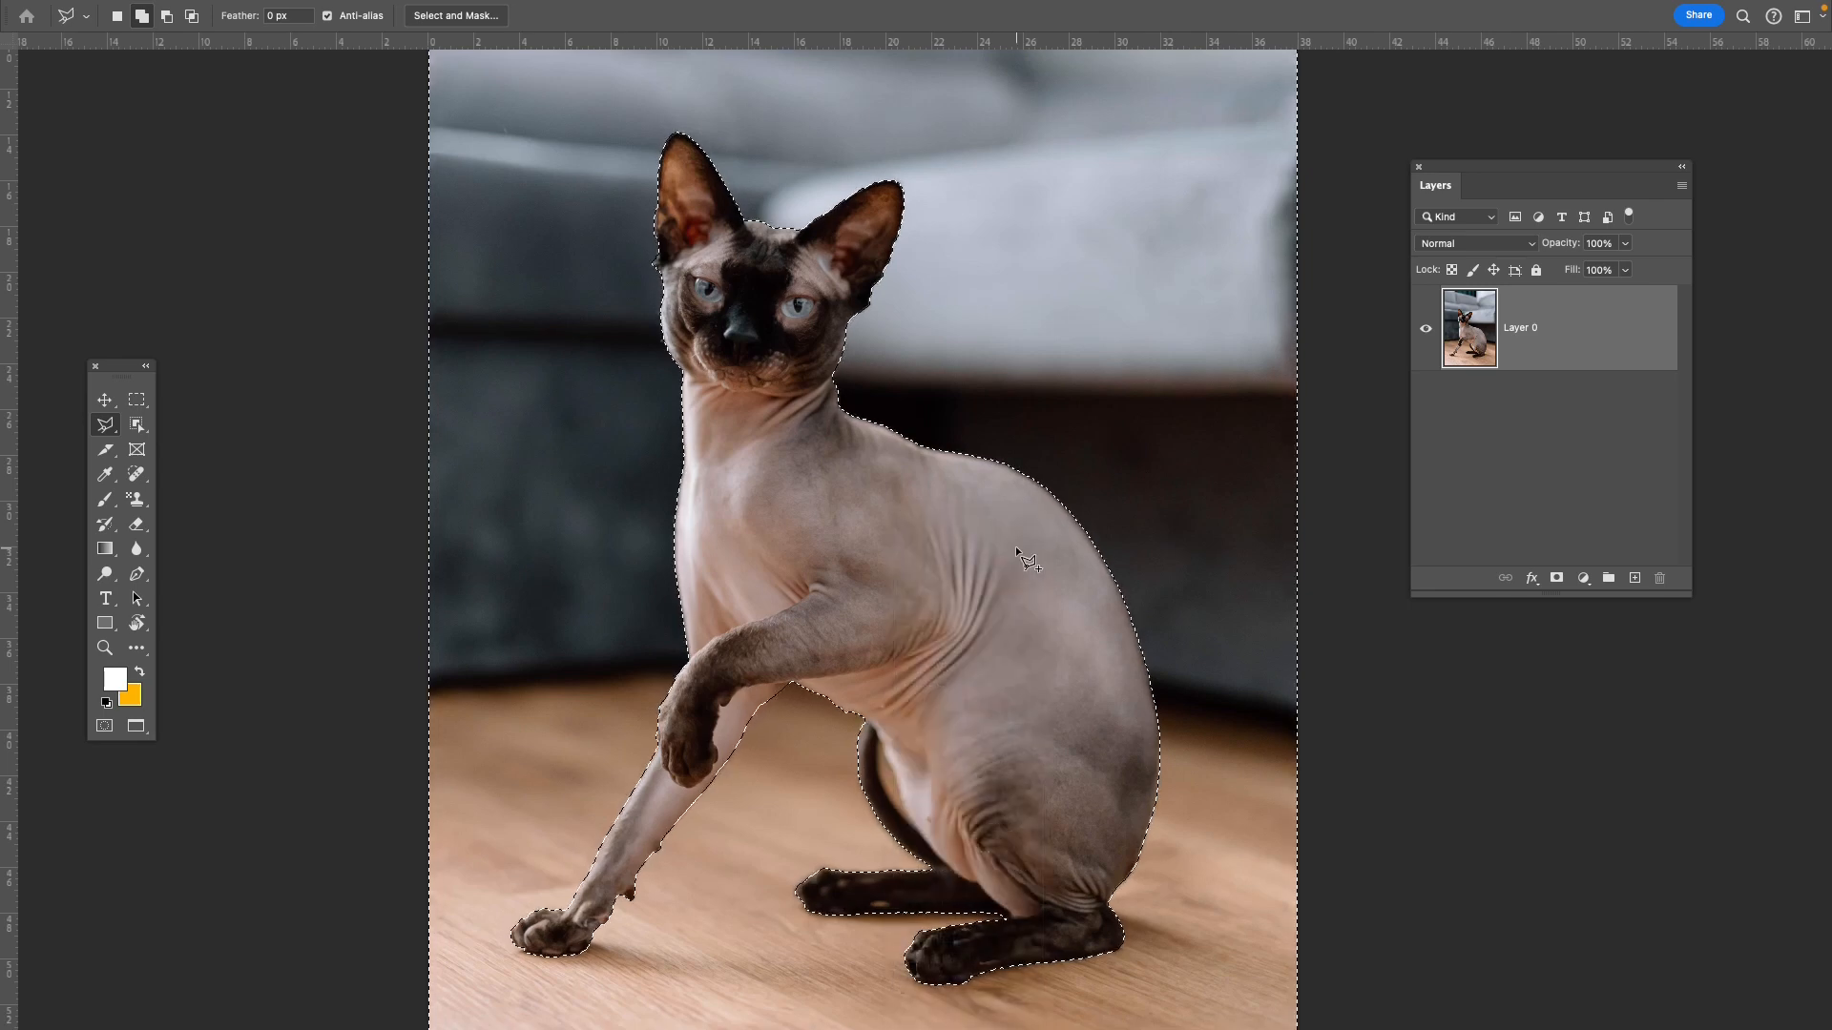
pyautogui.press('Delete')
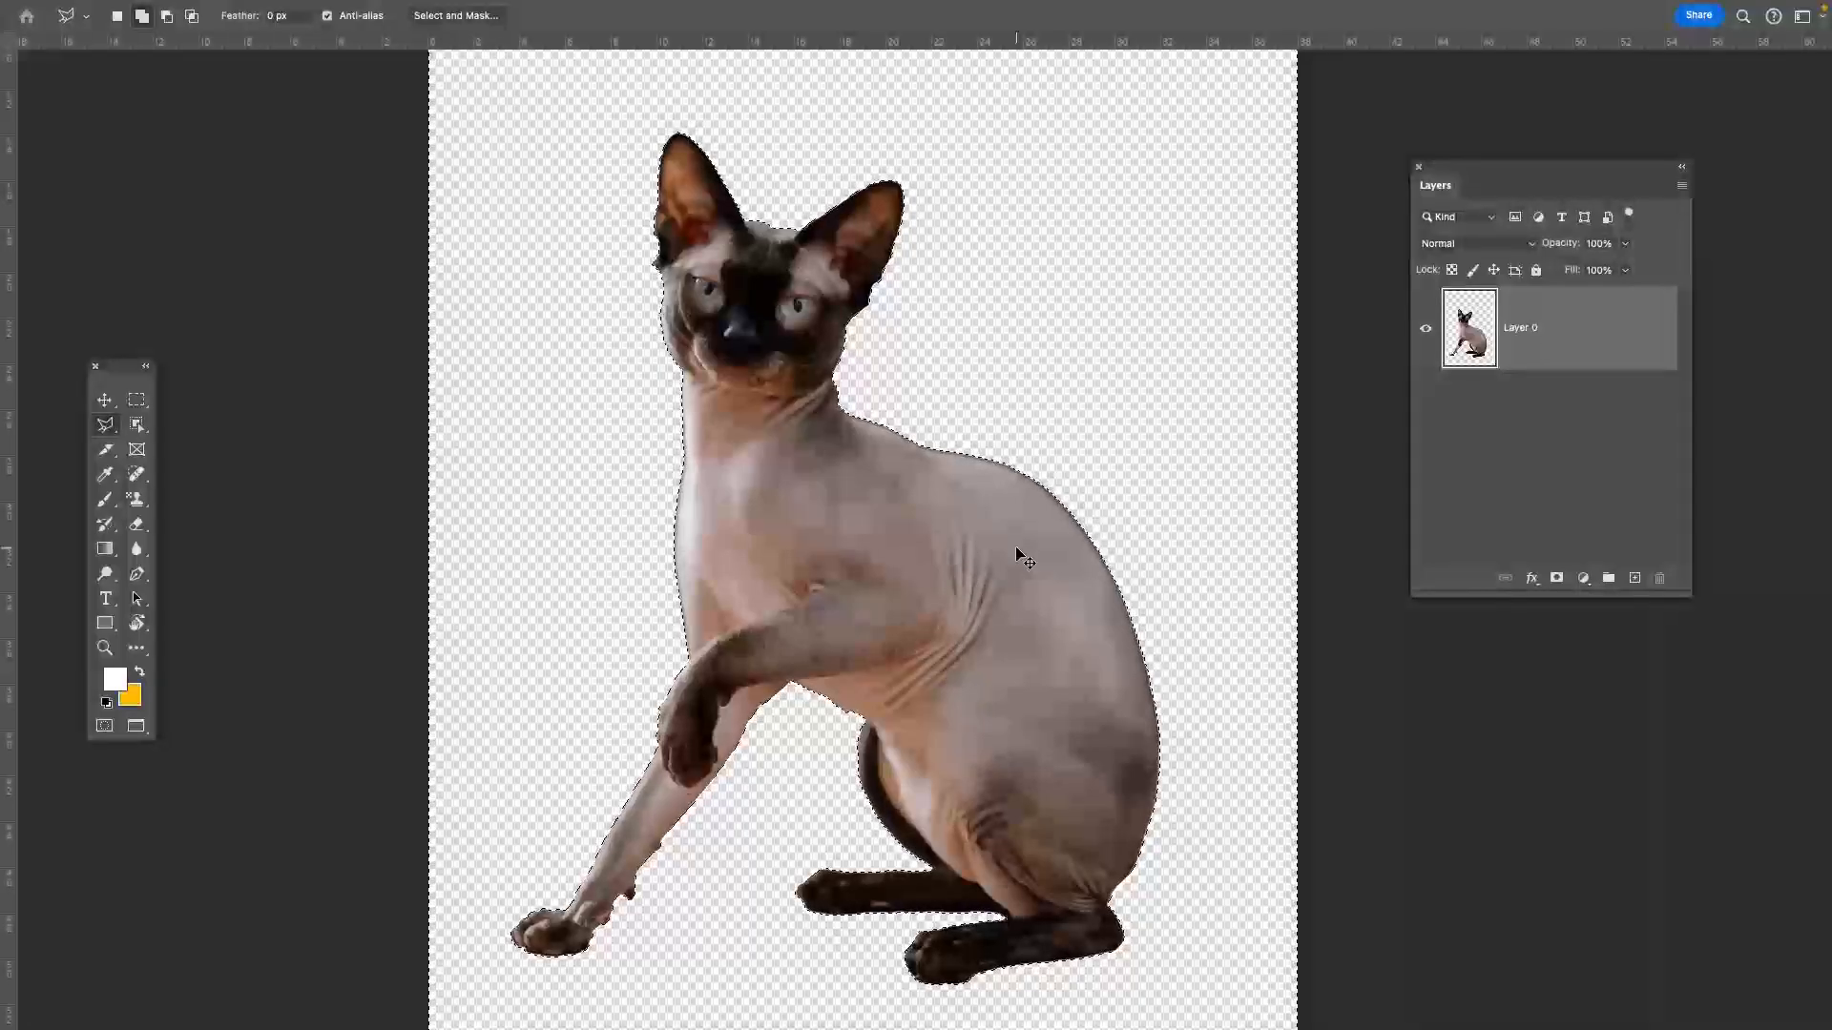
pyautogui.hotkey('ctrl', 'd')
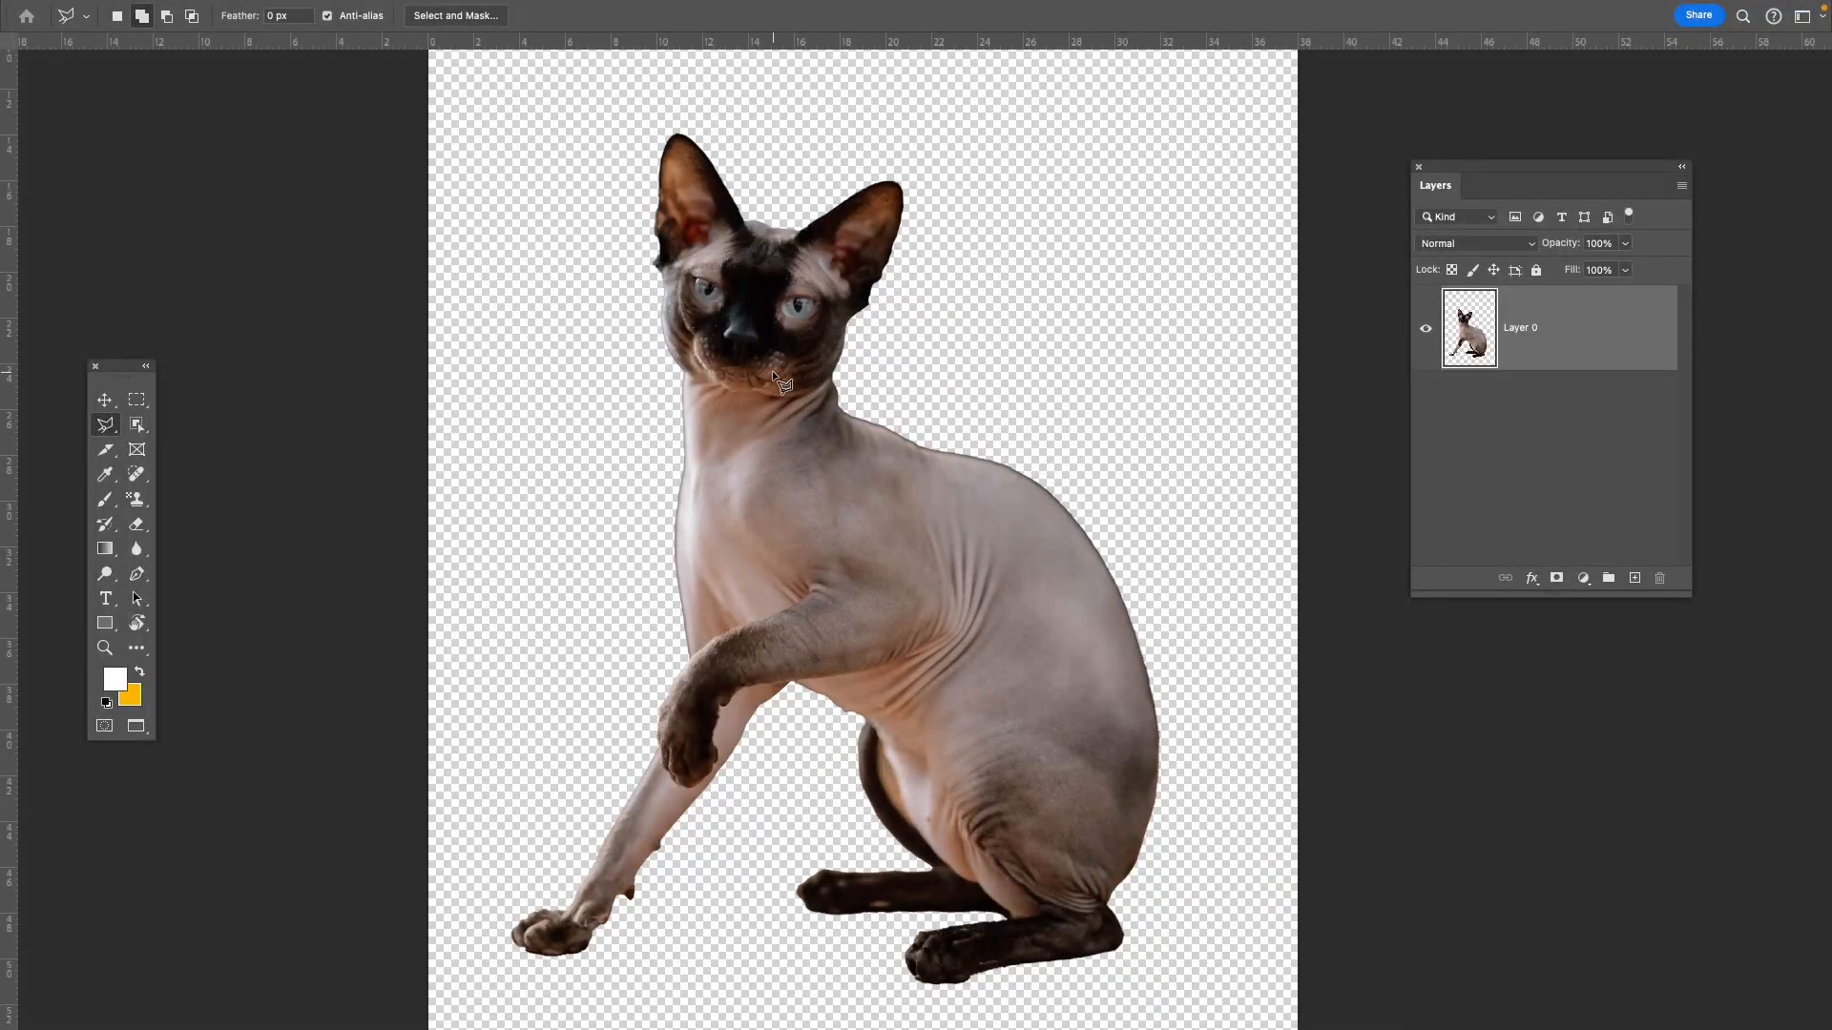
# Reposition the cut-out cat on its transparent canvas with the Move tool.
pyautogui.click(104, 400)
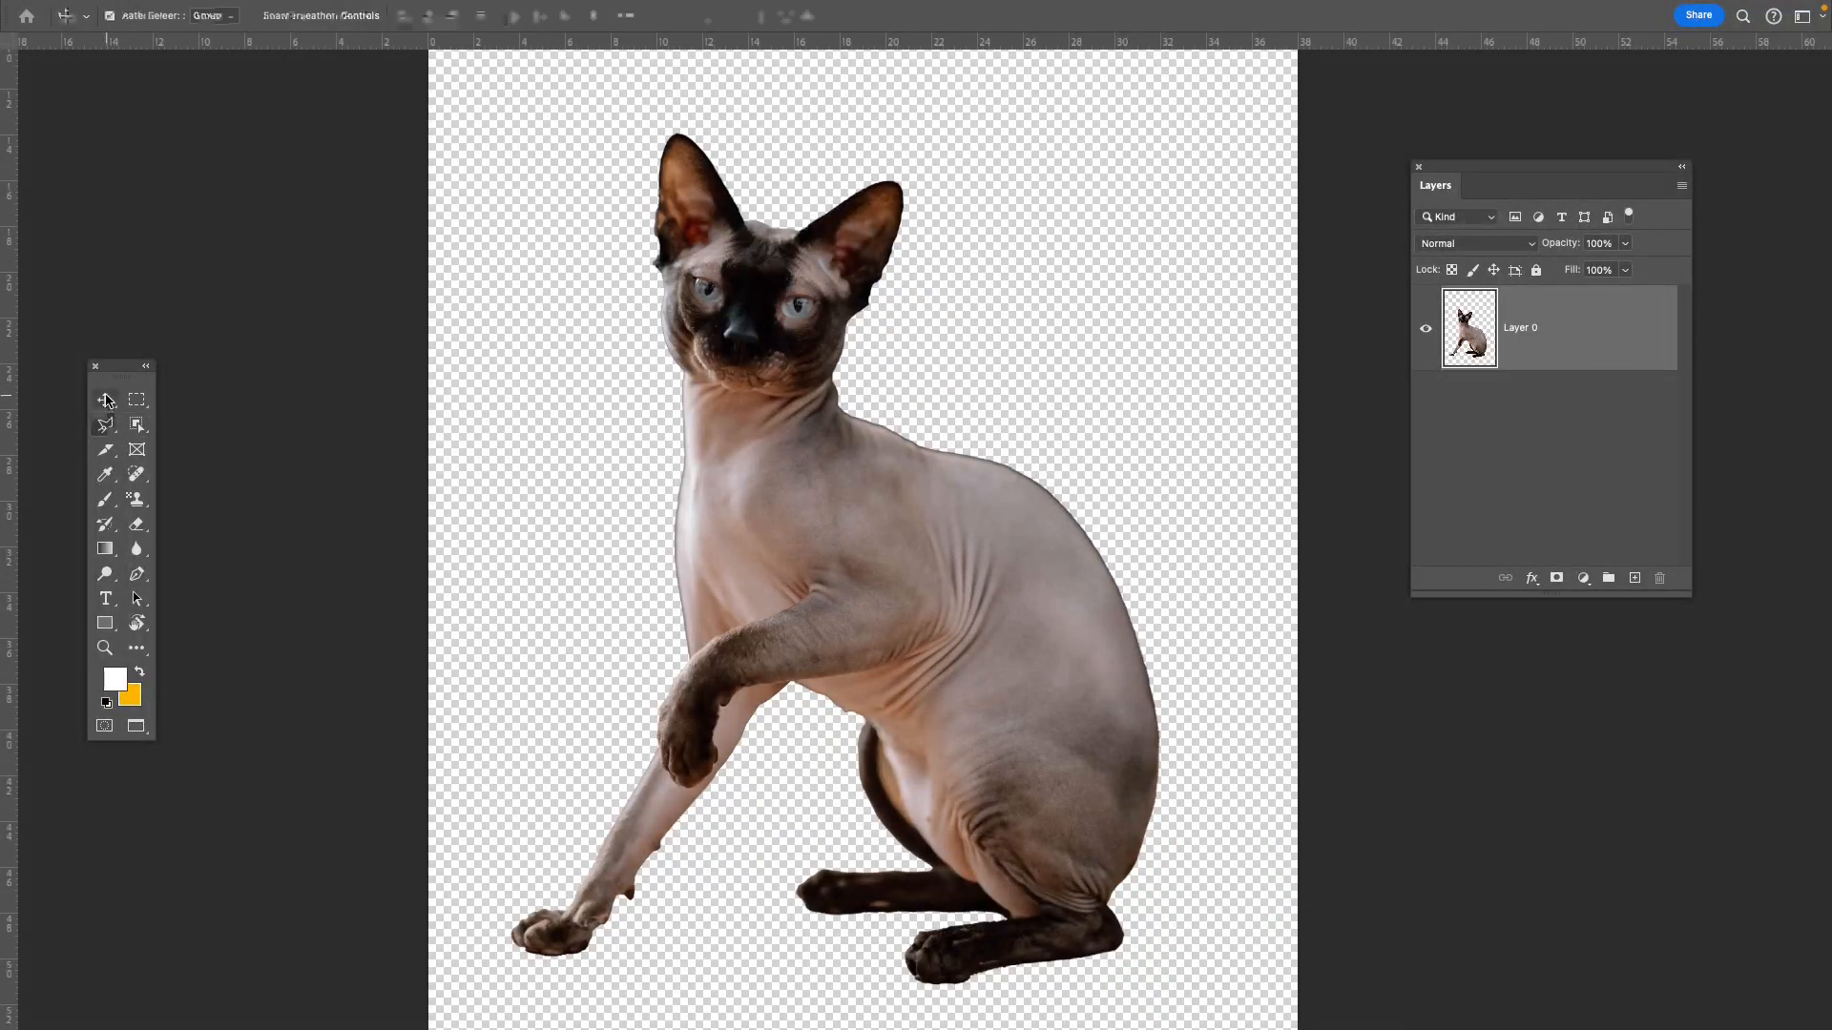
pyautogui.moveTo(932, 495); pyautogui.dragTo(990, 449)
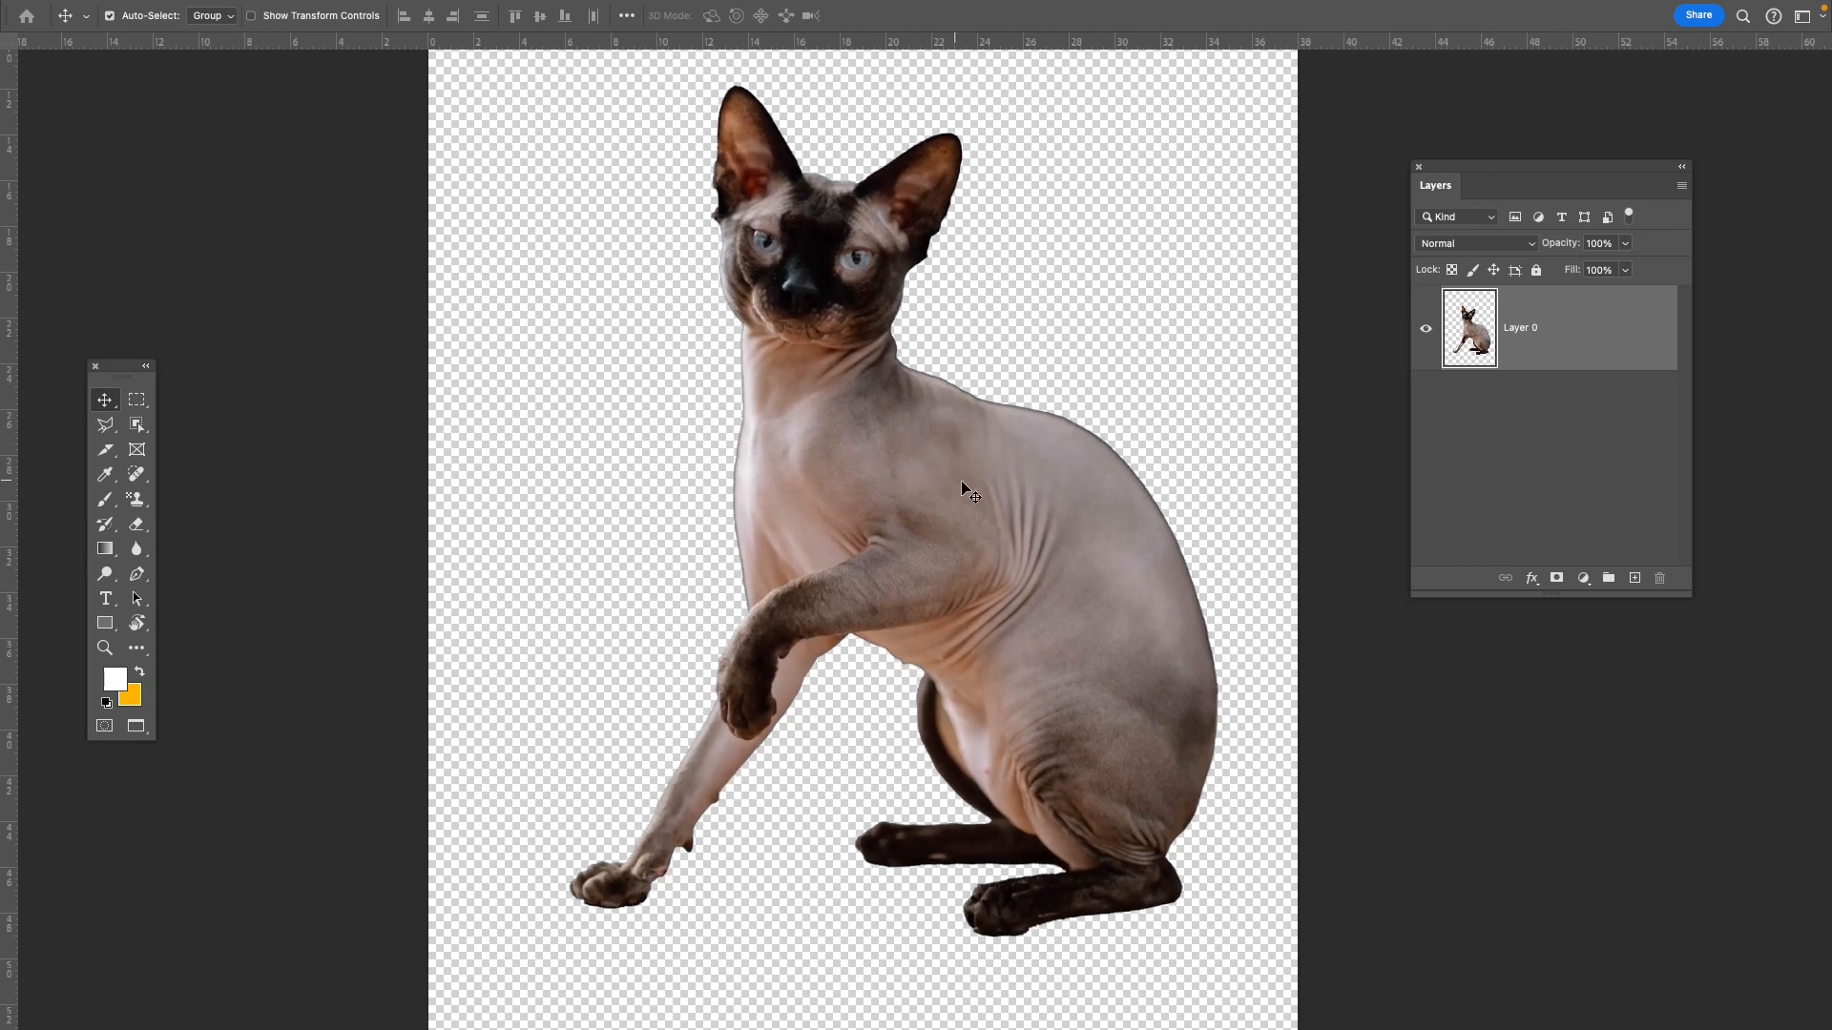
pyautogui.moveTo(897, 389); pyautogui.dragTo(876, 423)
# Return to the standard screen mode, place the Animal 2.jpg window beside Untitled-1, and activate the landscape document.
pyautogui.press('f')
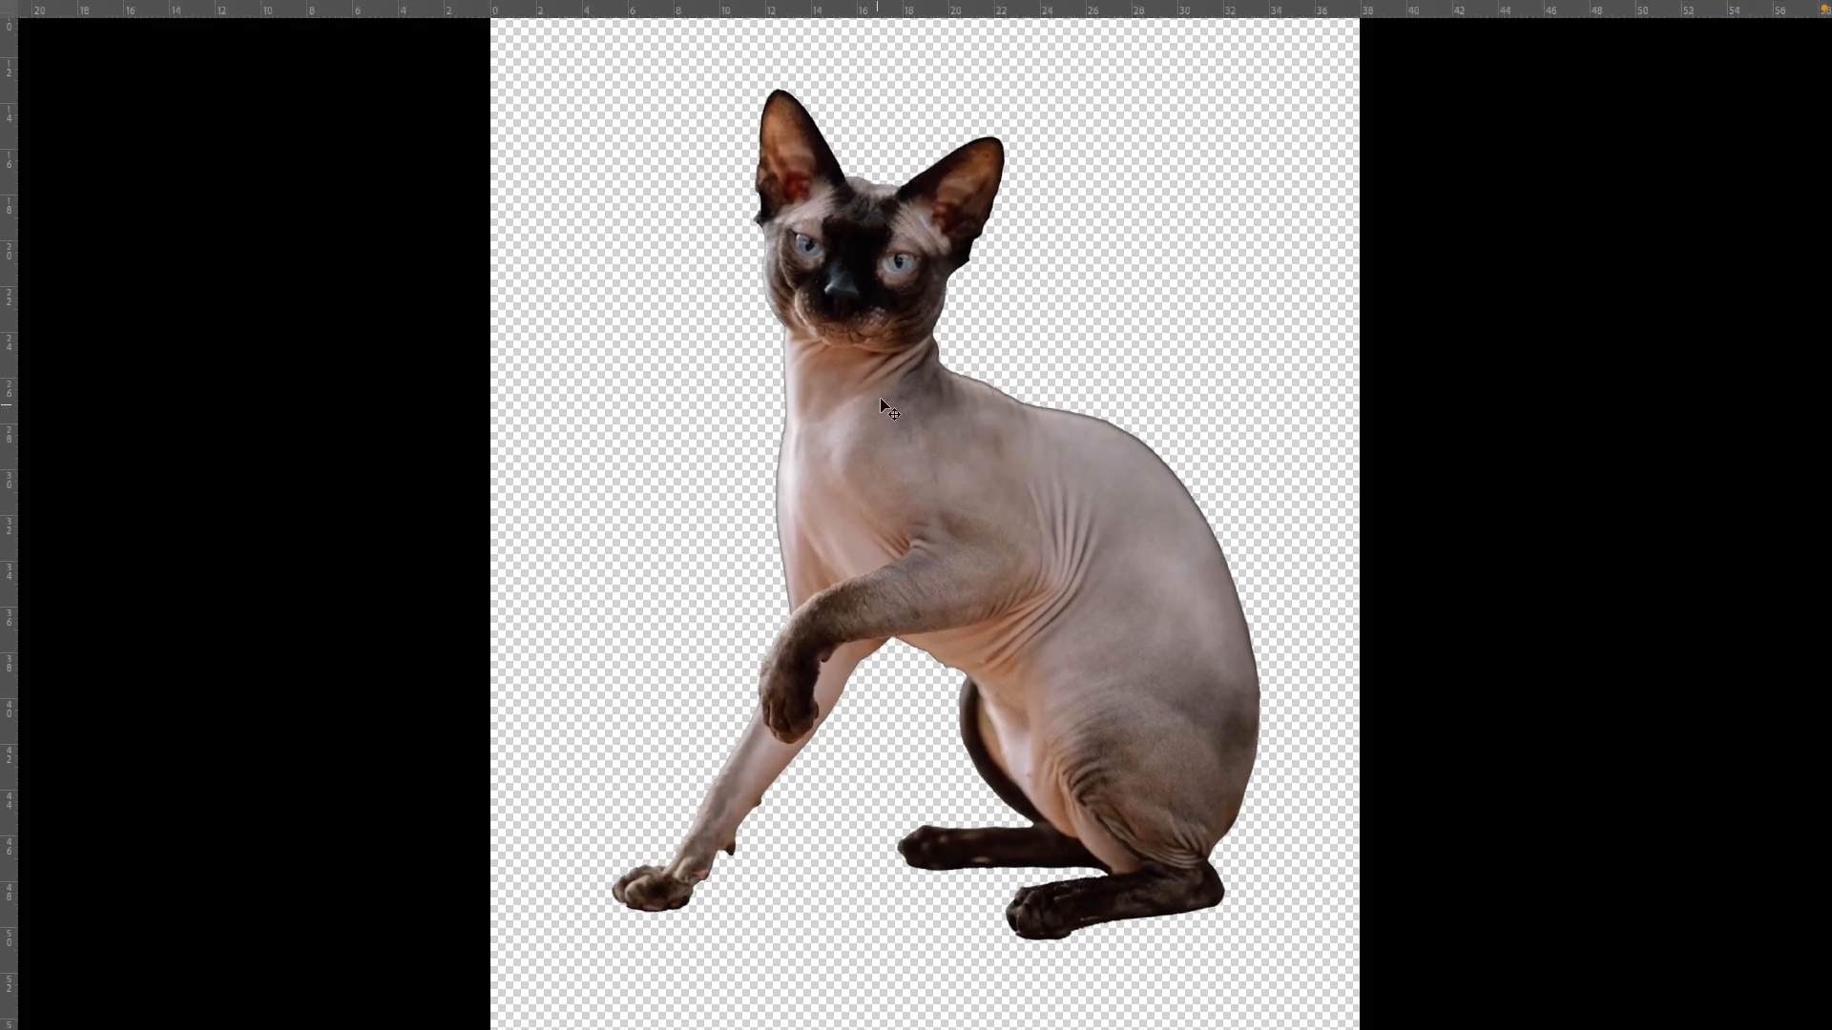
pyautogui.press('f')
pyautogui.moveTo(515, 334); pyautogui.dragTo(1115, 155)
pyautogui.click(620, 446)
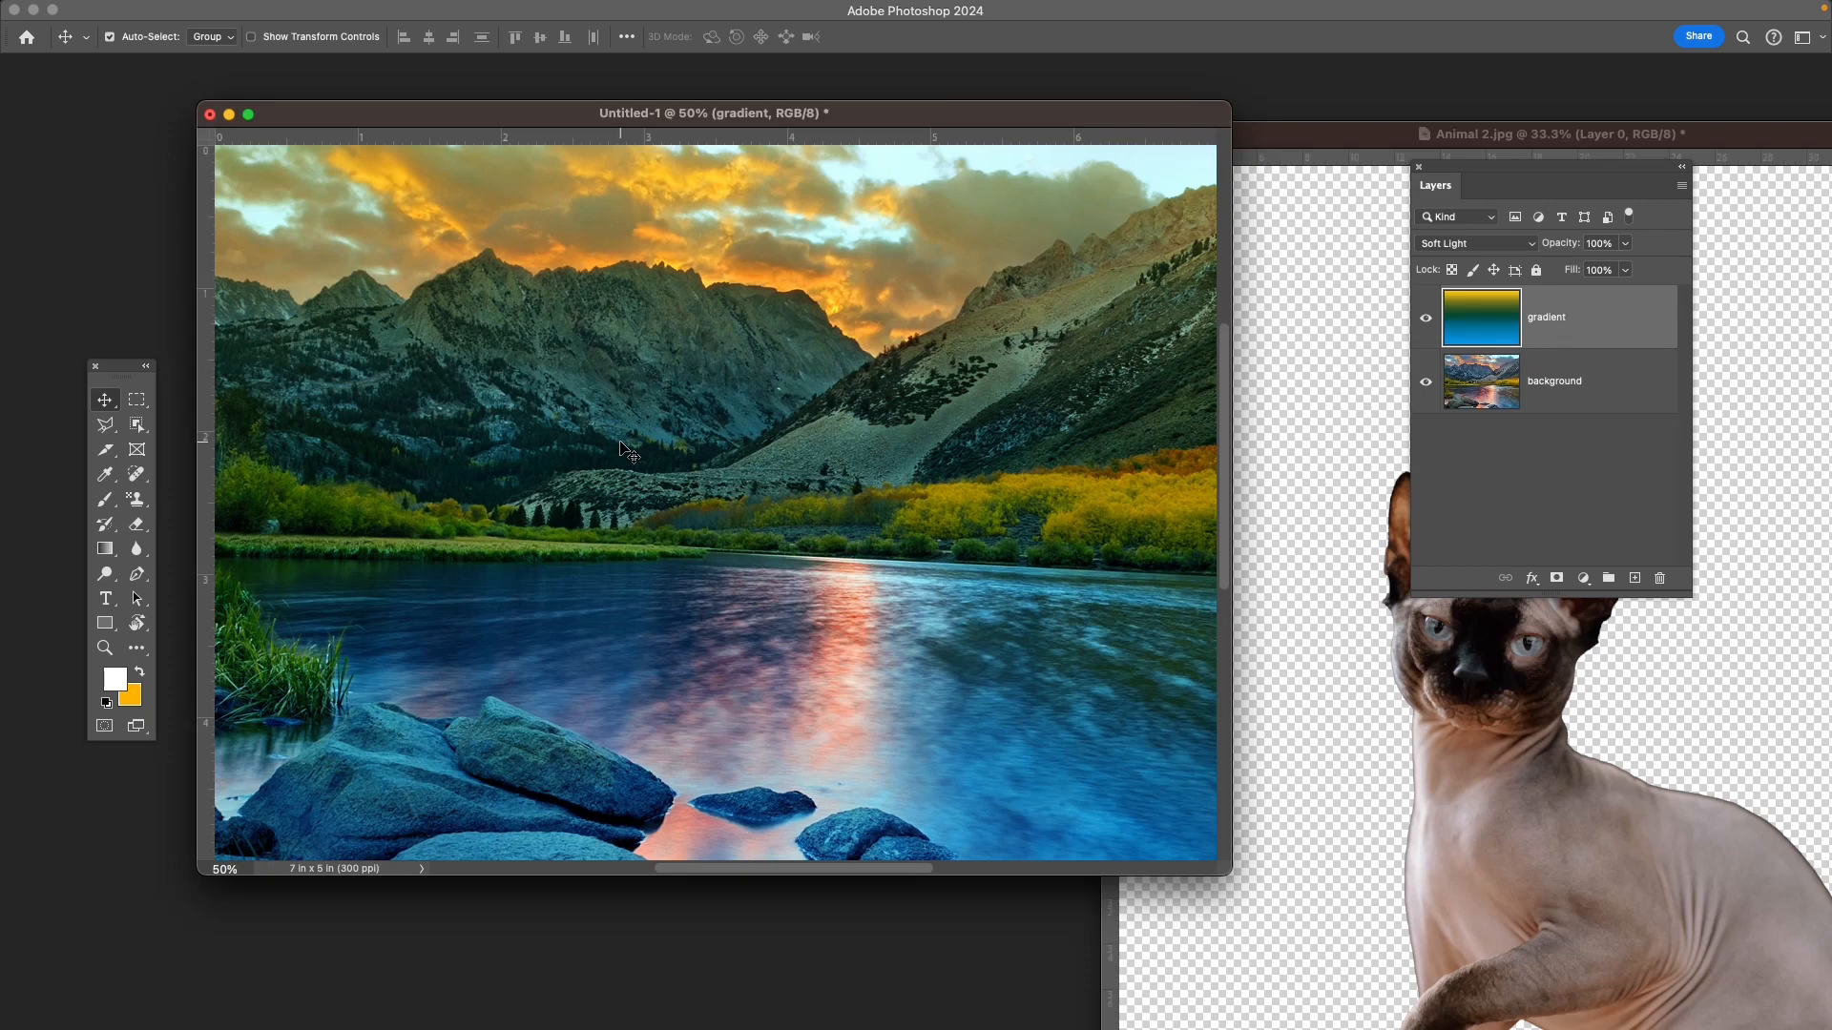
# Try to bring the cat from the Animal 2.jpg canvas straight into the Untitled-1 landscape, and undo it.
pyautogui.click(1313, 474)
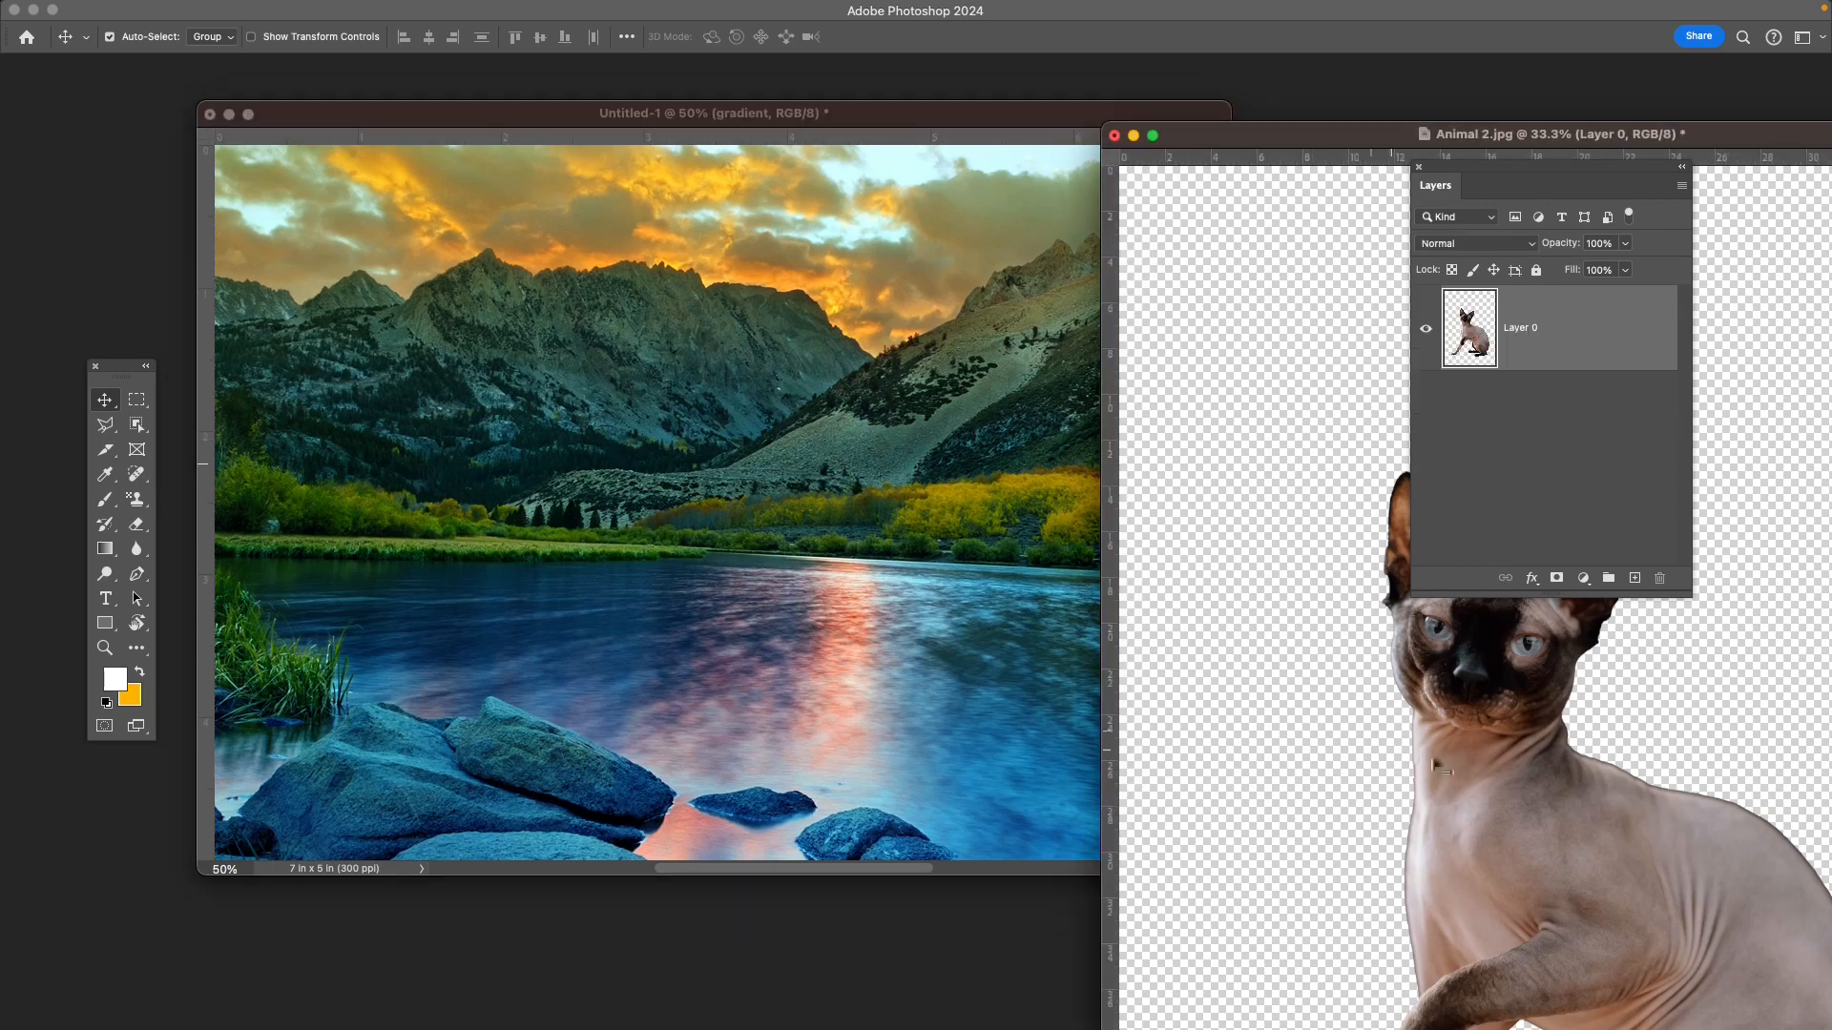
pyautogui.moveTo(1551, 863); pyautogui.dragTo(943, 757)
pyautogui.press('super+z')
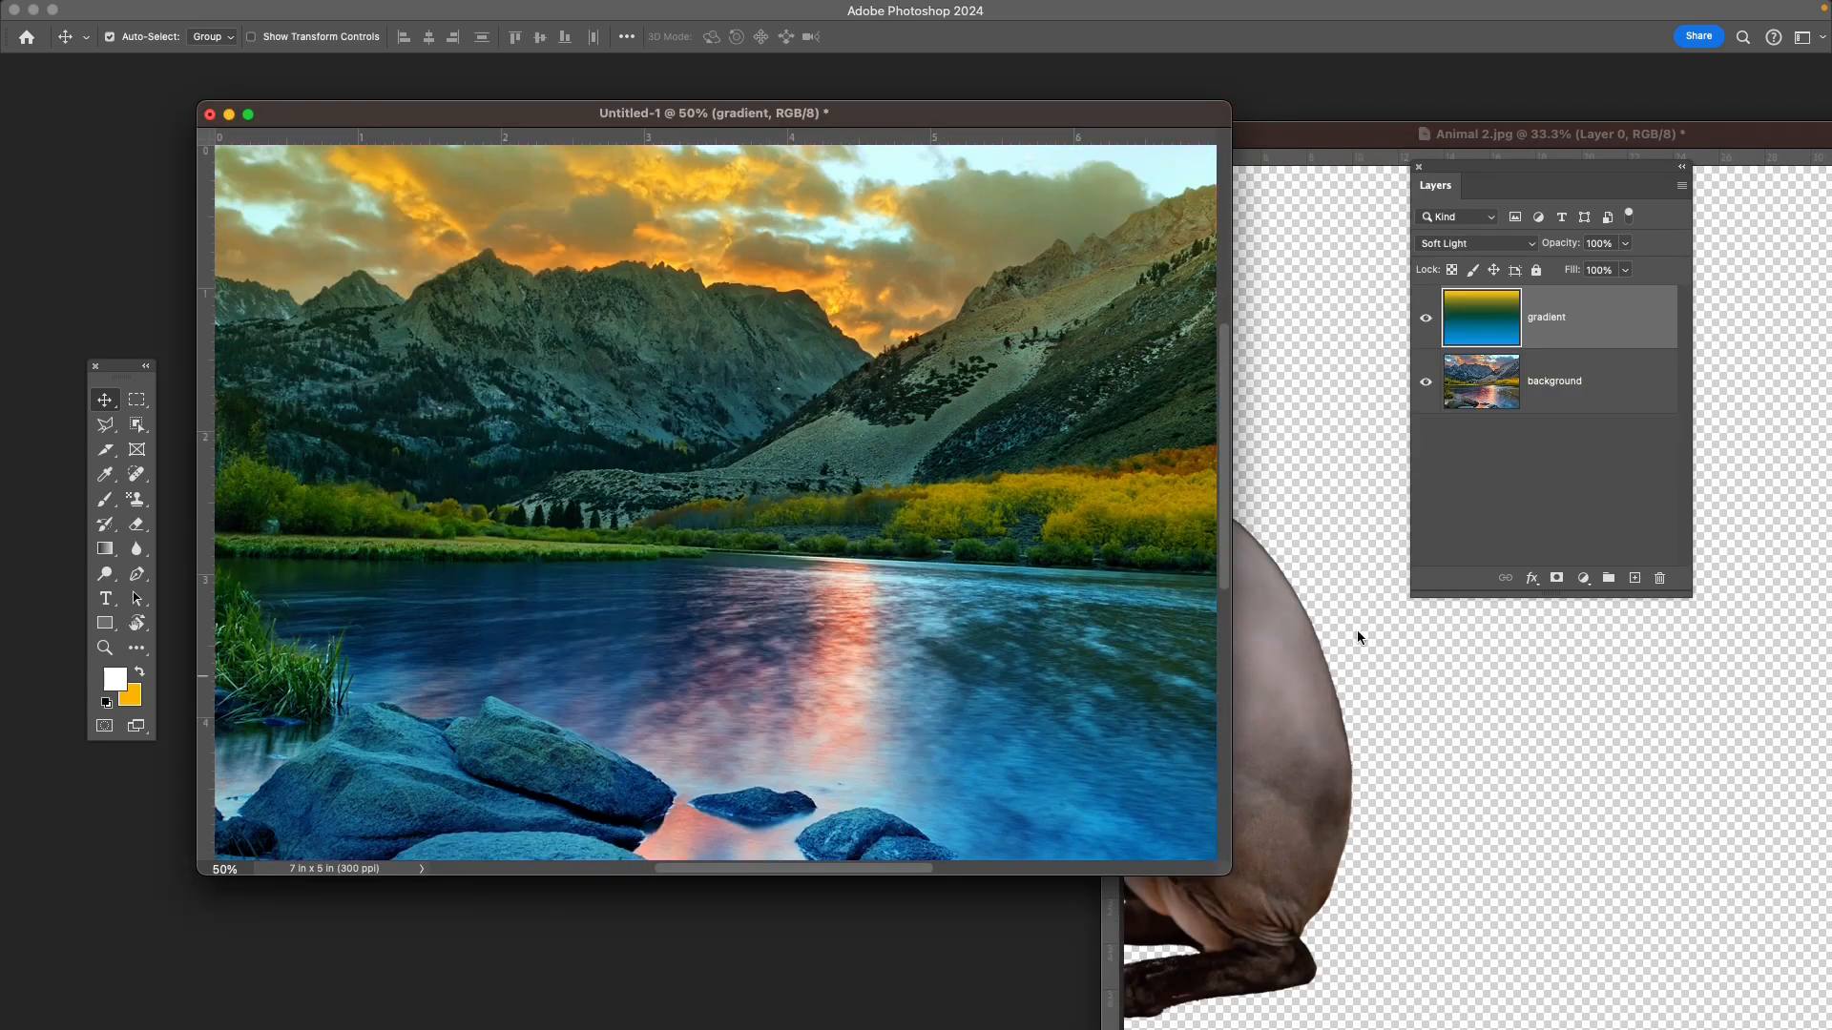
# Copy Layer 0 with the cat from Animal 2.jpg into the Untitled-1 landscape document.
pyautogui.click(1374, 710)
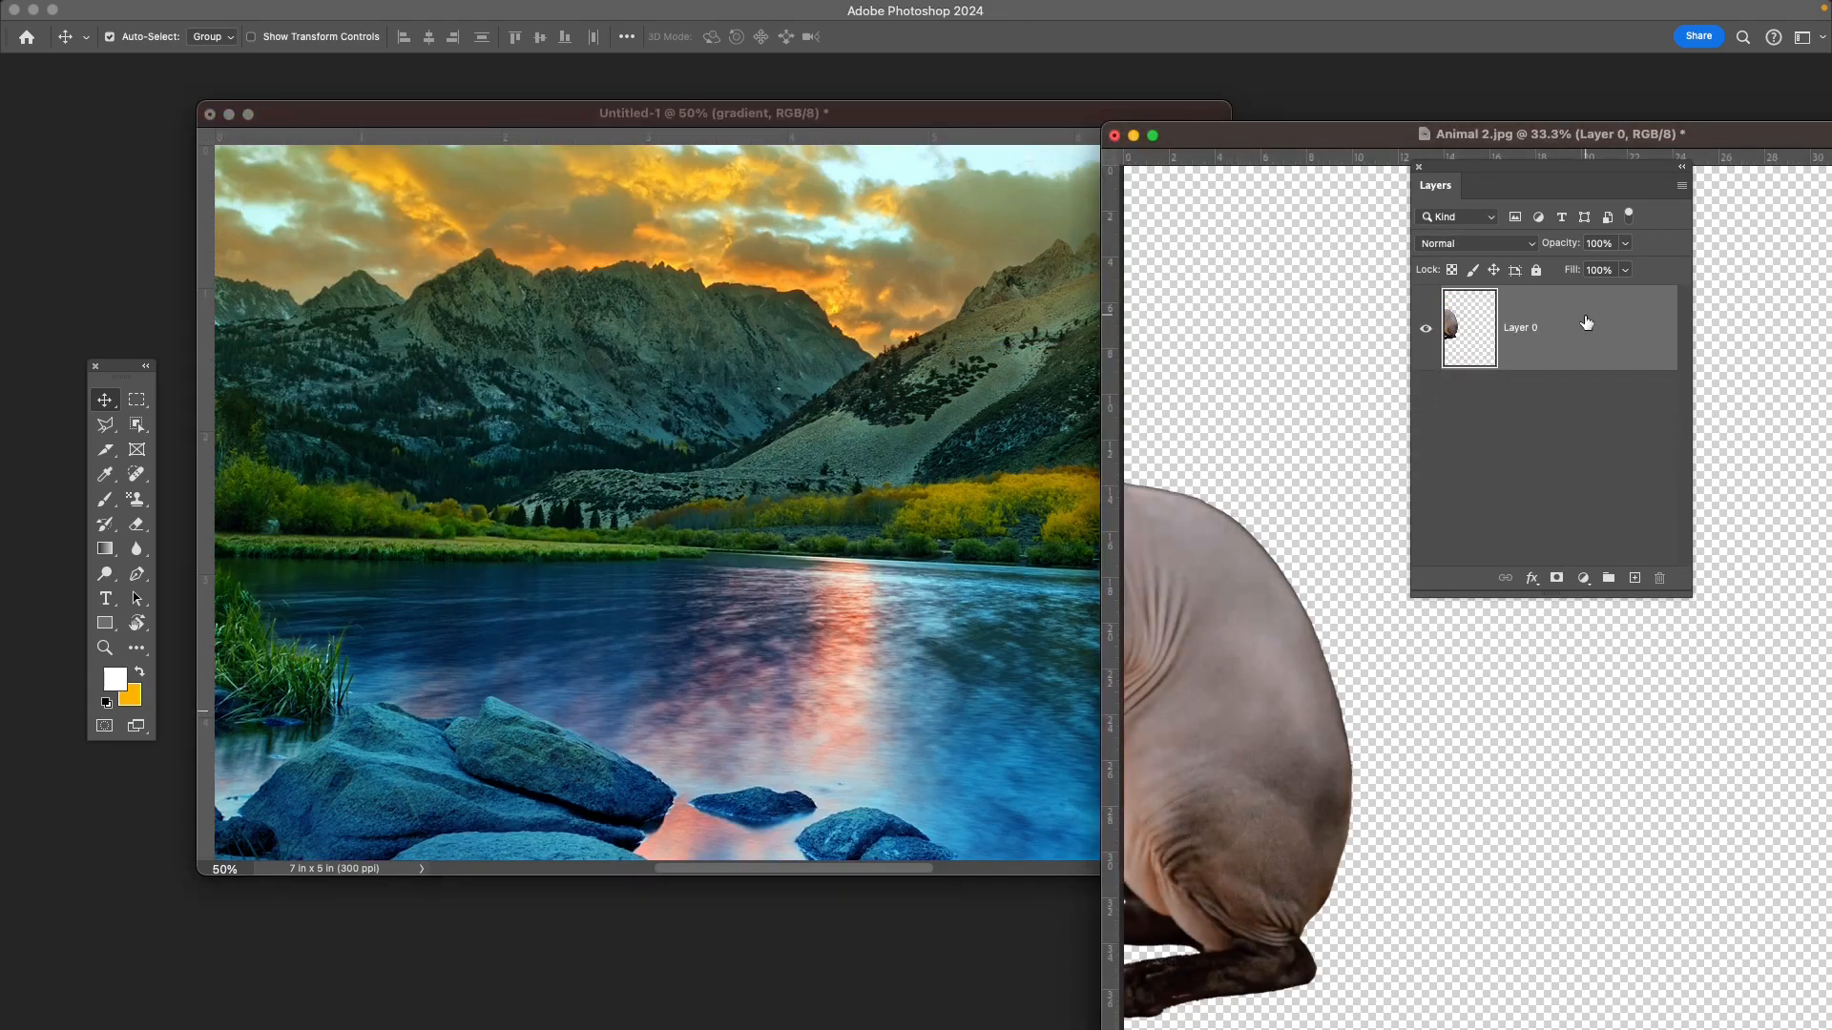
pyautogui.moveTo(1572, 327); pyautogui.dragTo(627, 522)
pyautogui.click(1526, 696)
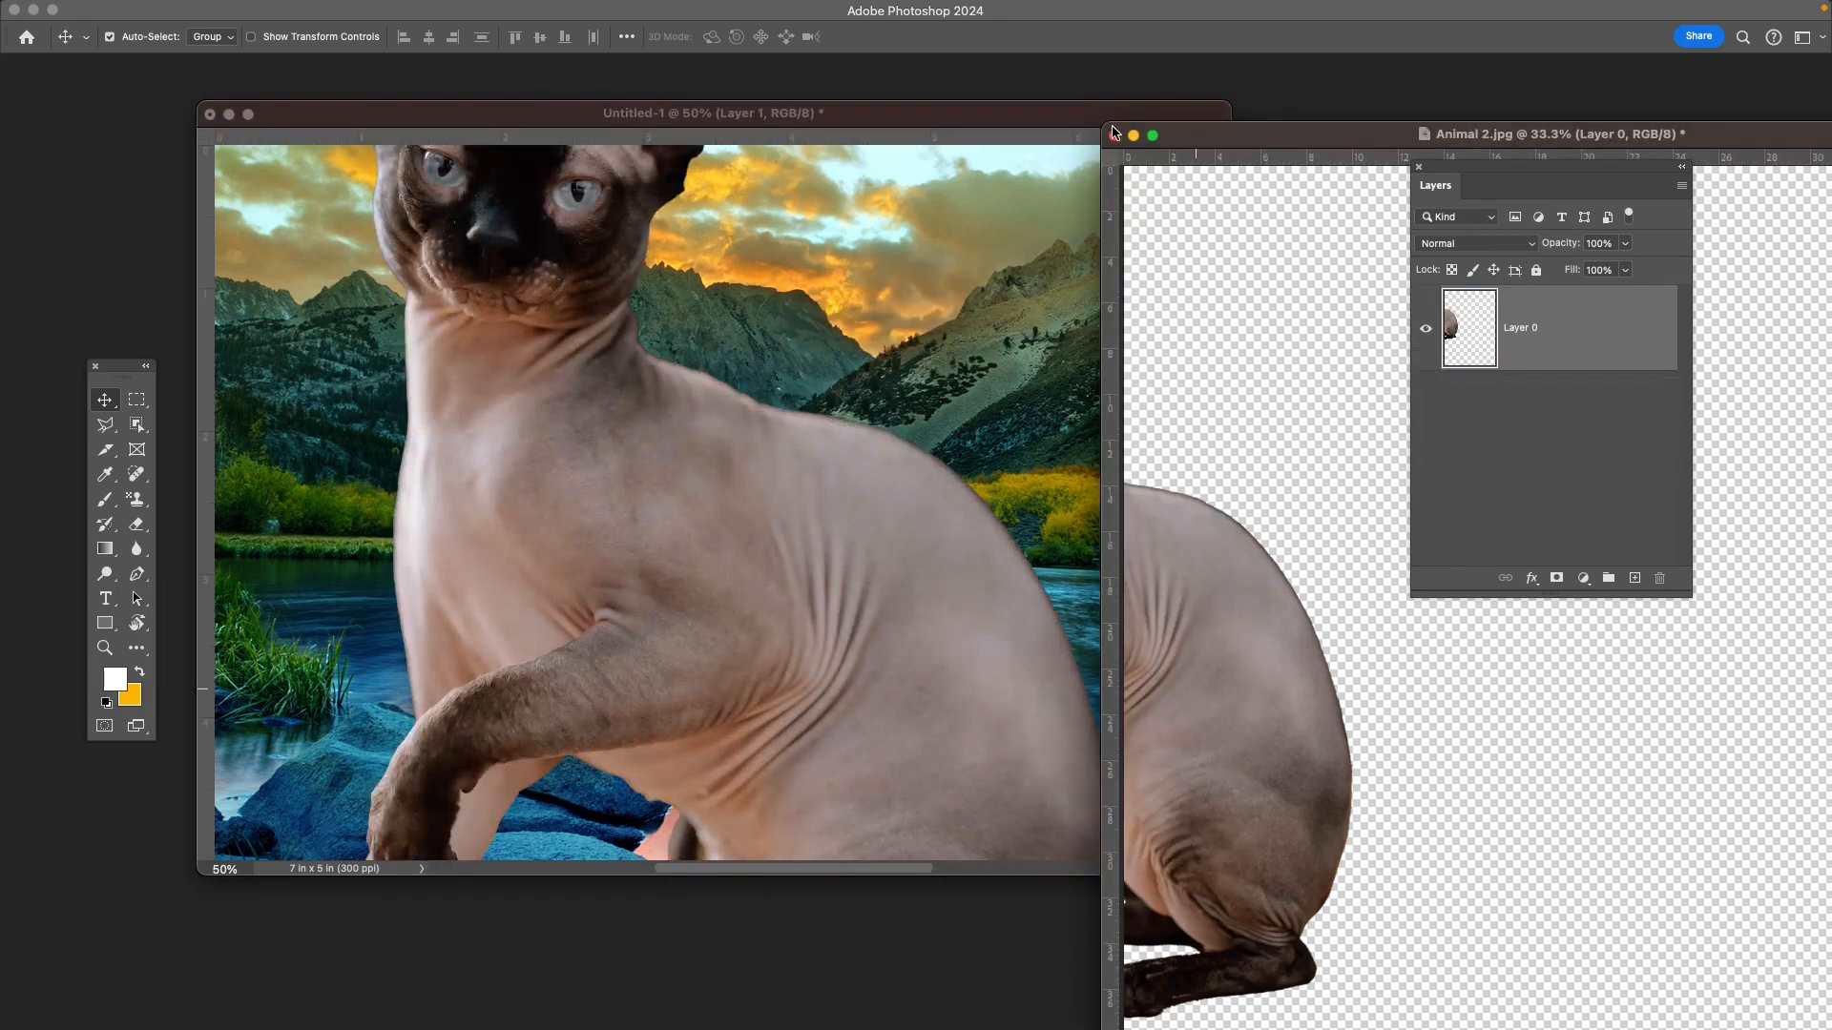
# Bring the whole cat back into view in Animal 2.jpg and close that document without saving its changes.
pyautogui.moveTo(1192, 140); pyautogui.dragTo(919, 256)
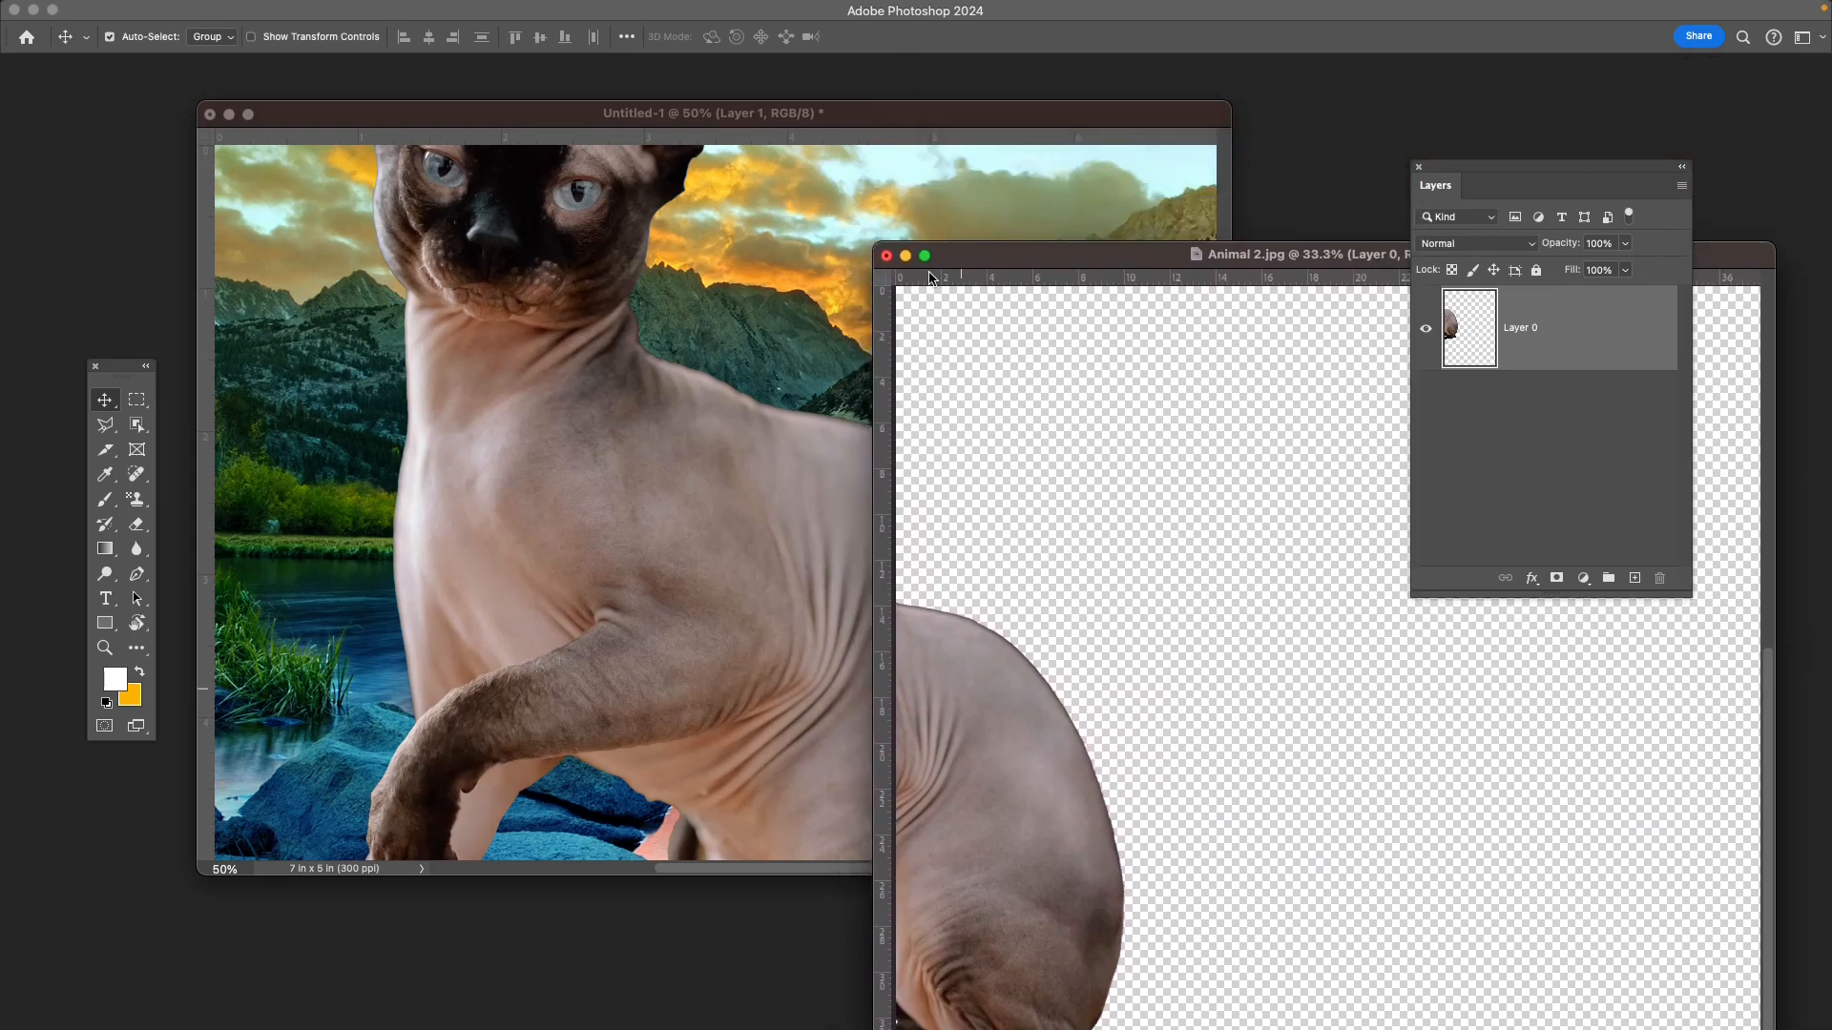
pyautogui.moveTo(998, 912); pyautogui.dragTo(1475, 912)
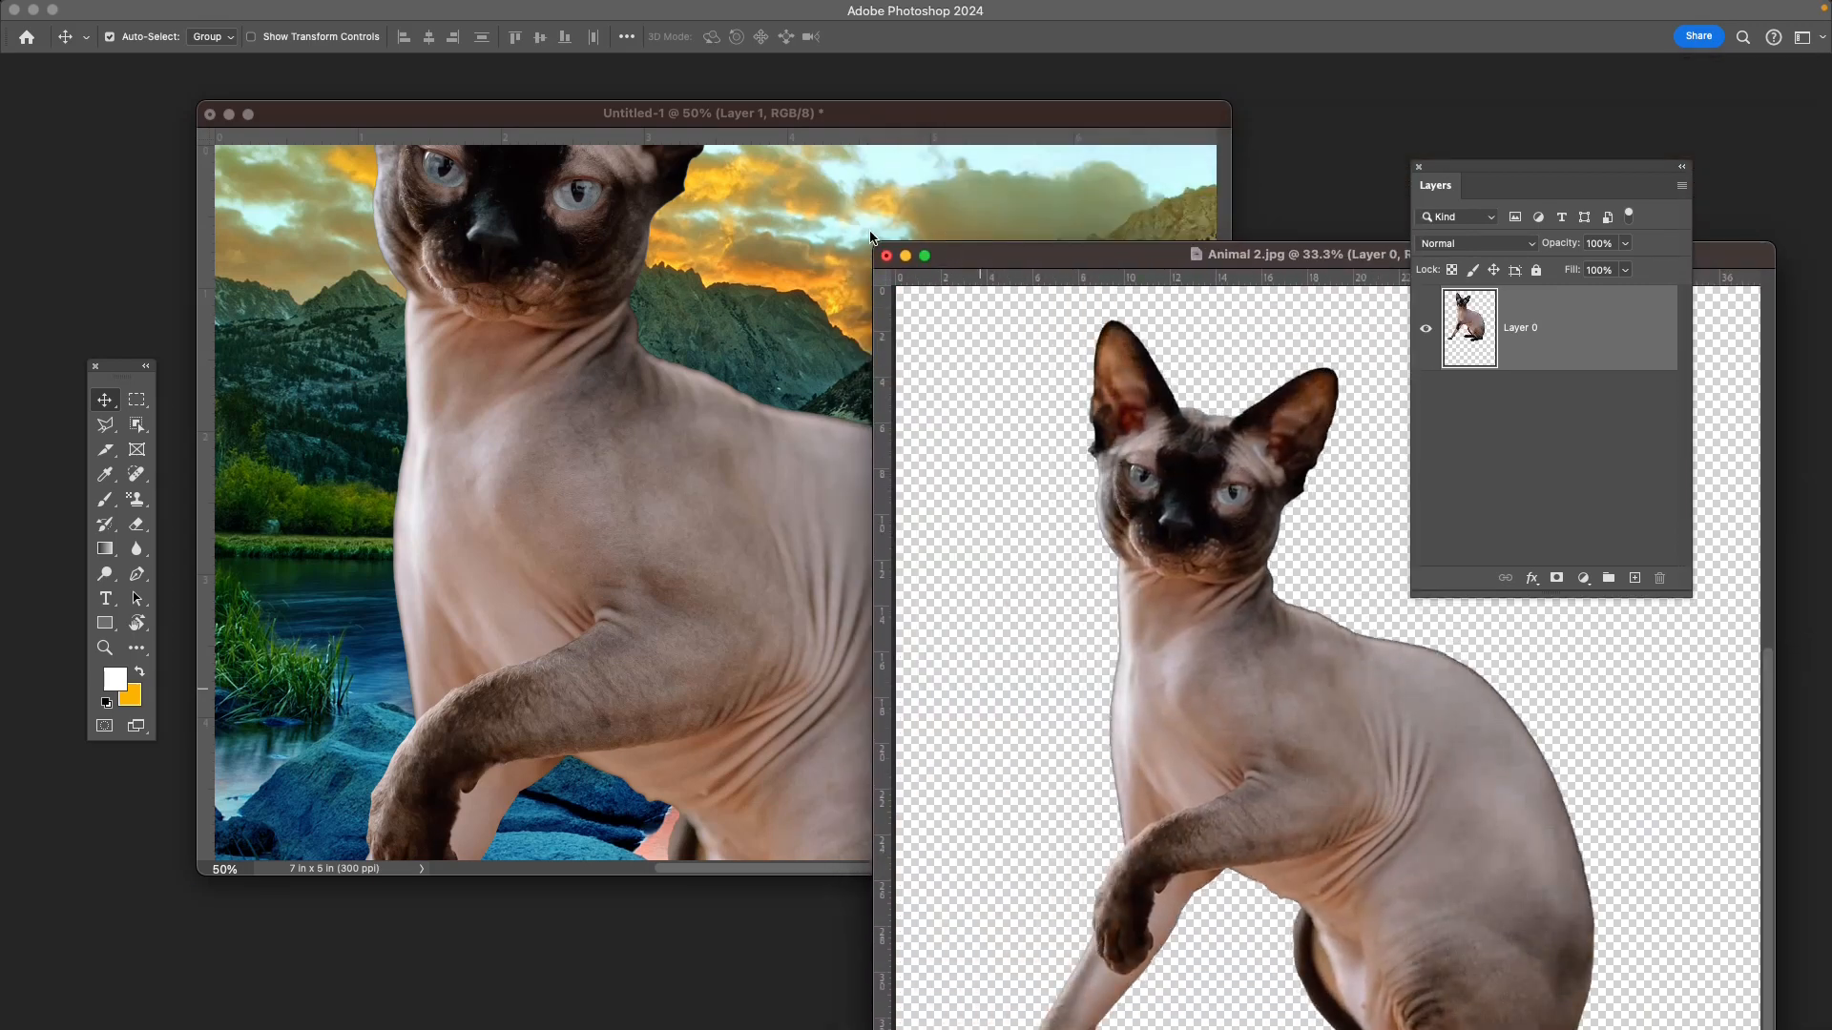
pyautogui.click(886, 258)
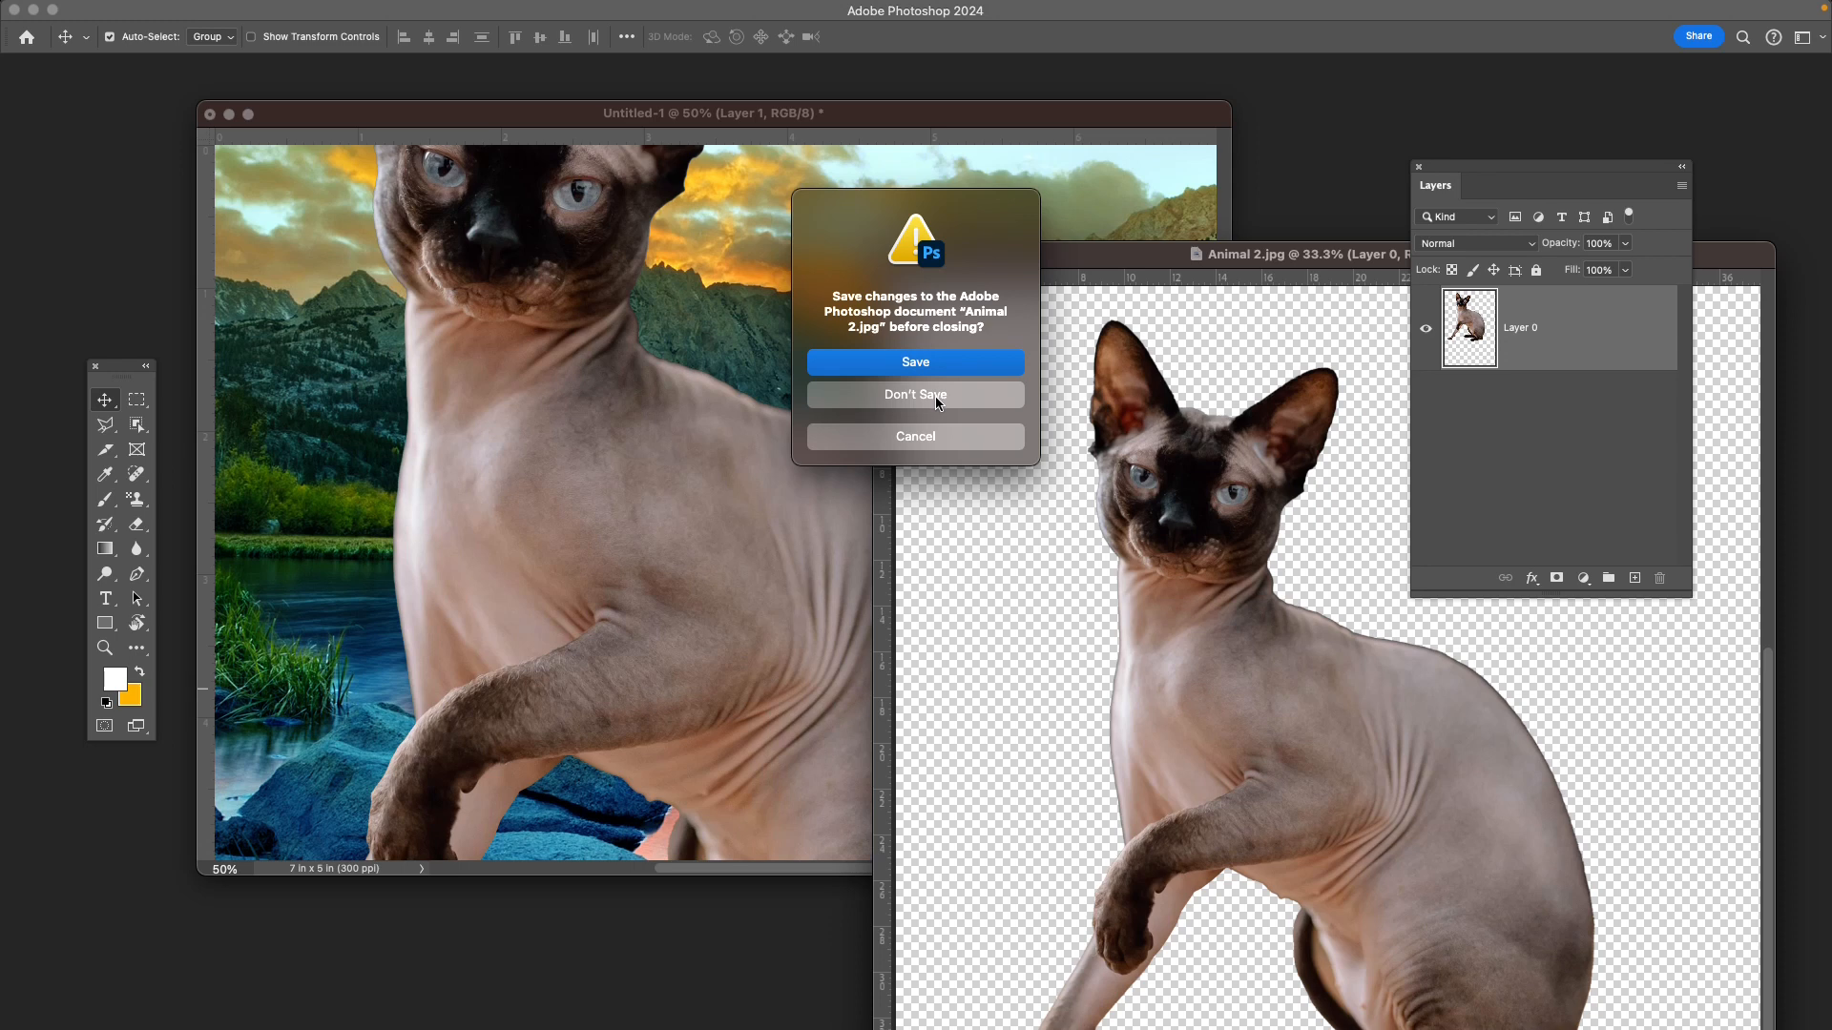
pyautogui.click(915, 394)
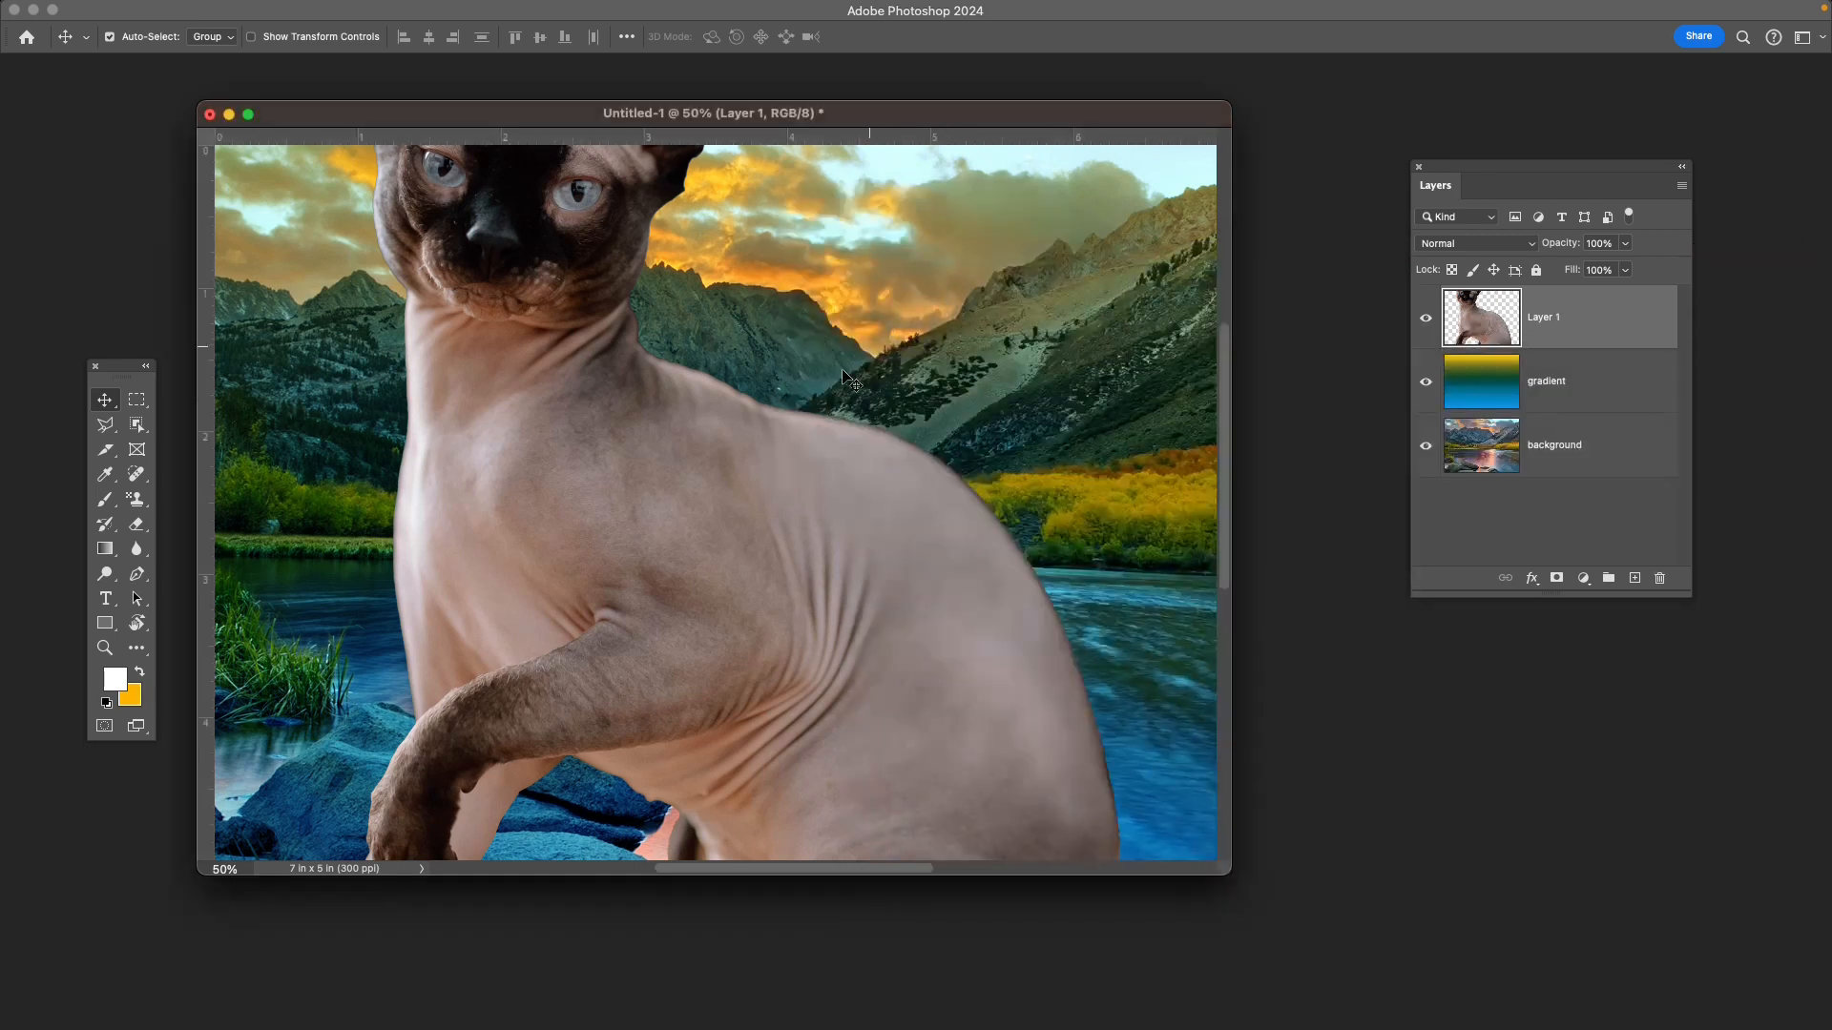
# Scale the cat layer down proportionally with Free Transform so the whole cat sits on the rocks at the lake's near shore.
pyautogui.press('f')
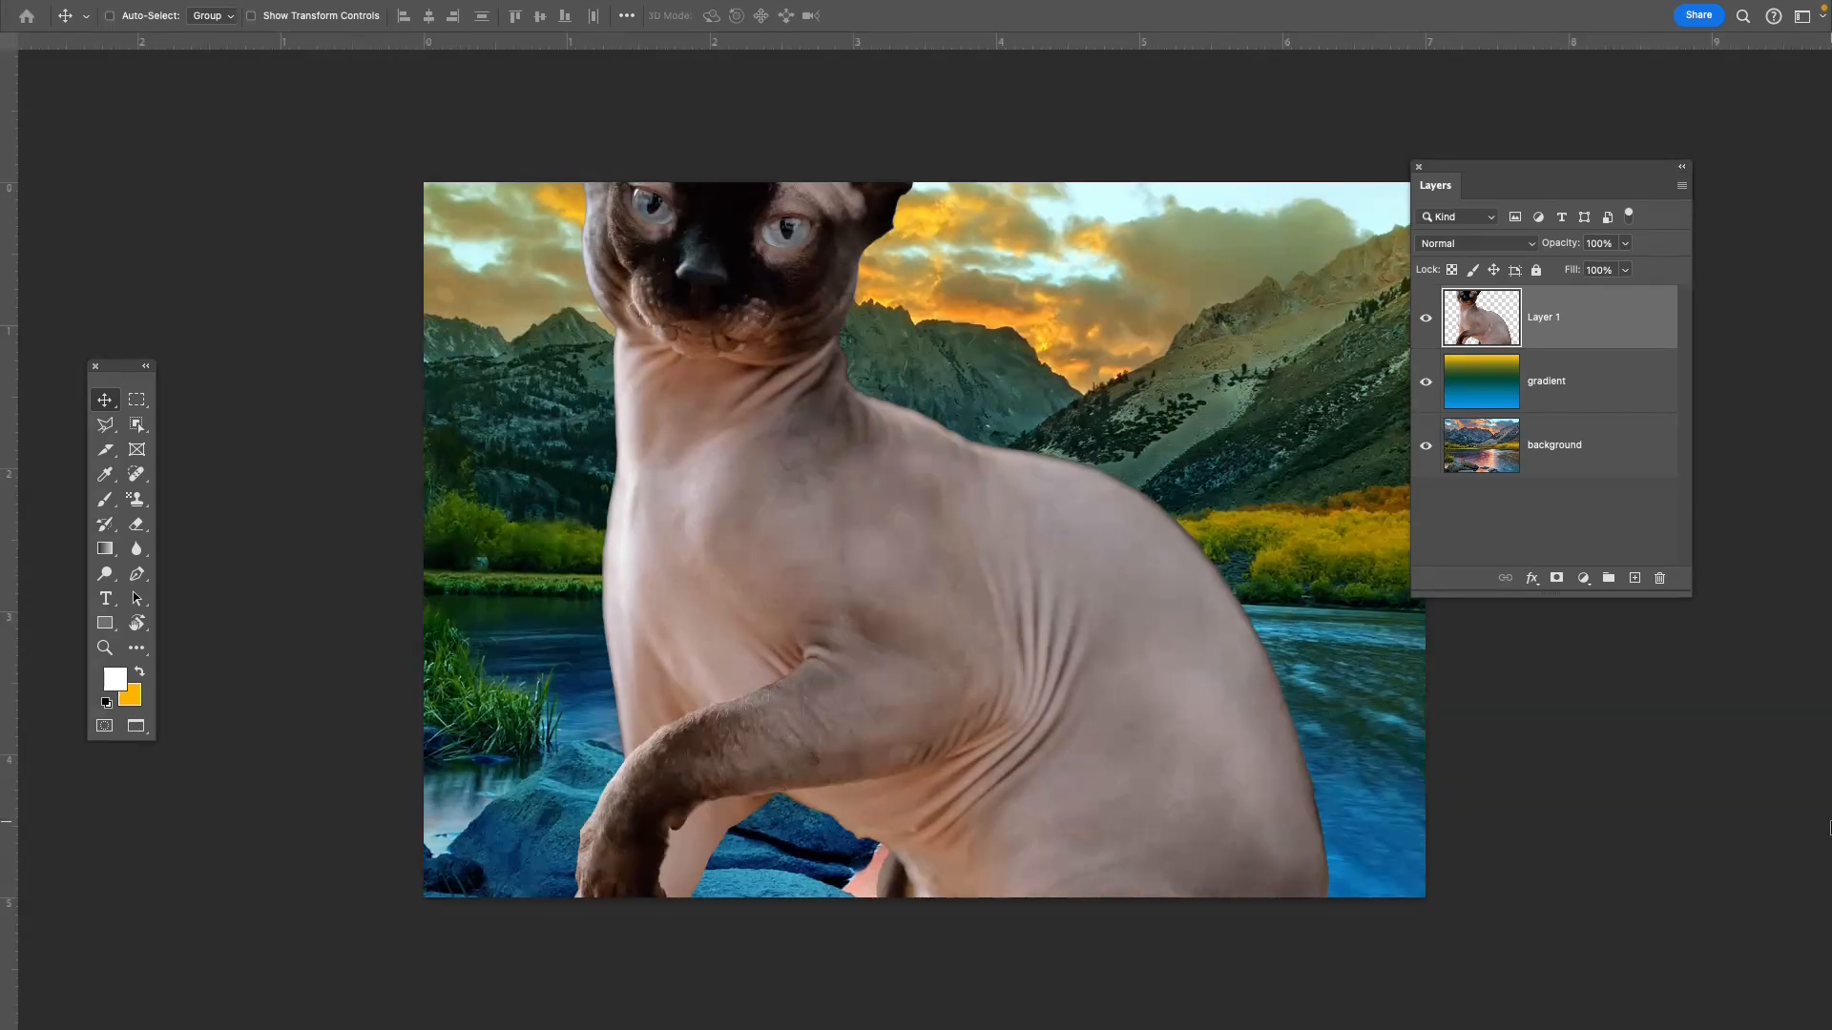
pyautogui.press('super+minus')
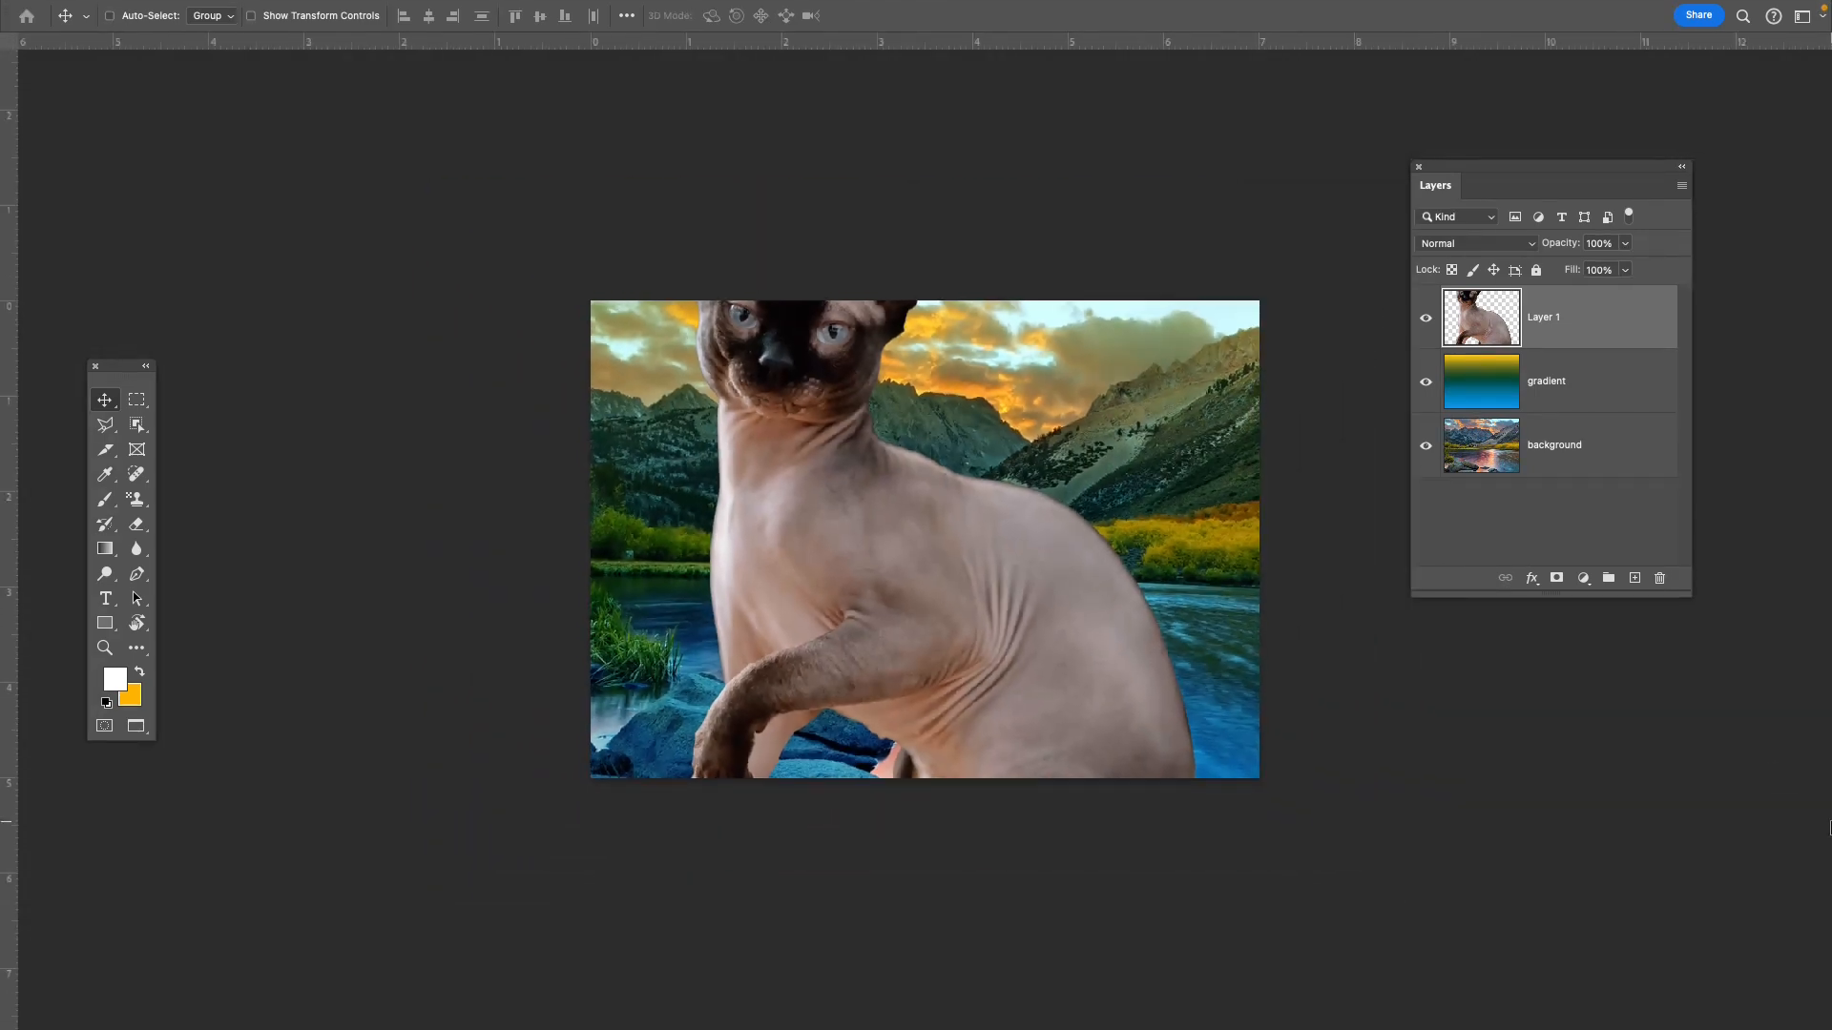
pyautogui.press('super+minus')
pyautogui.press('super+minus')
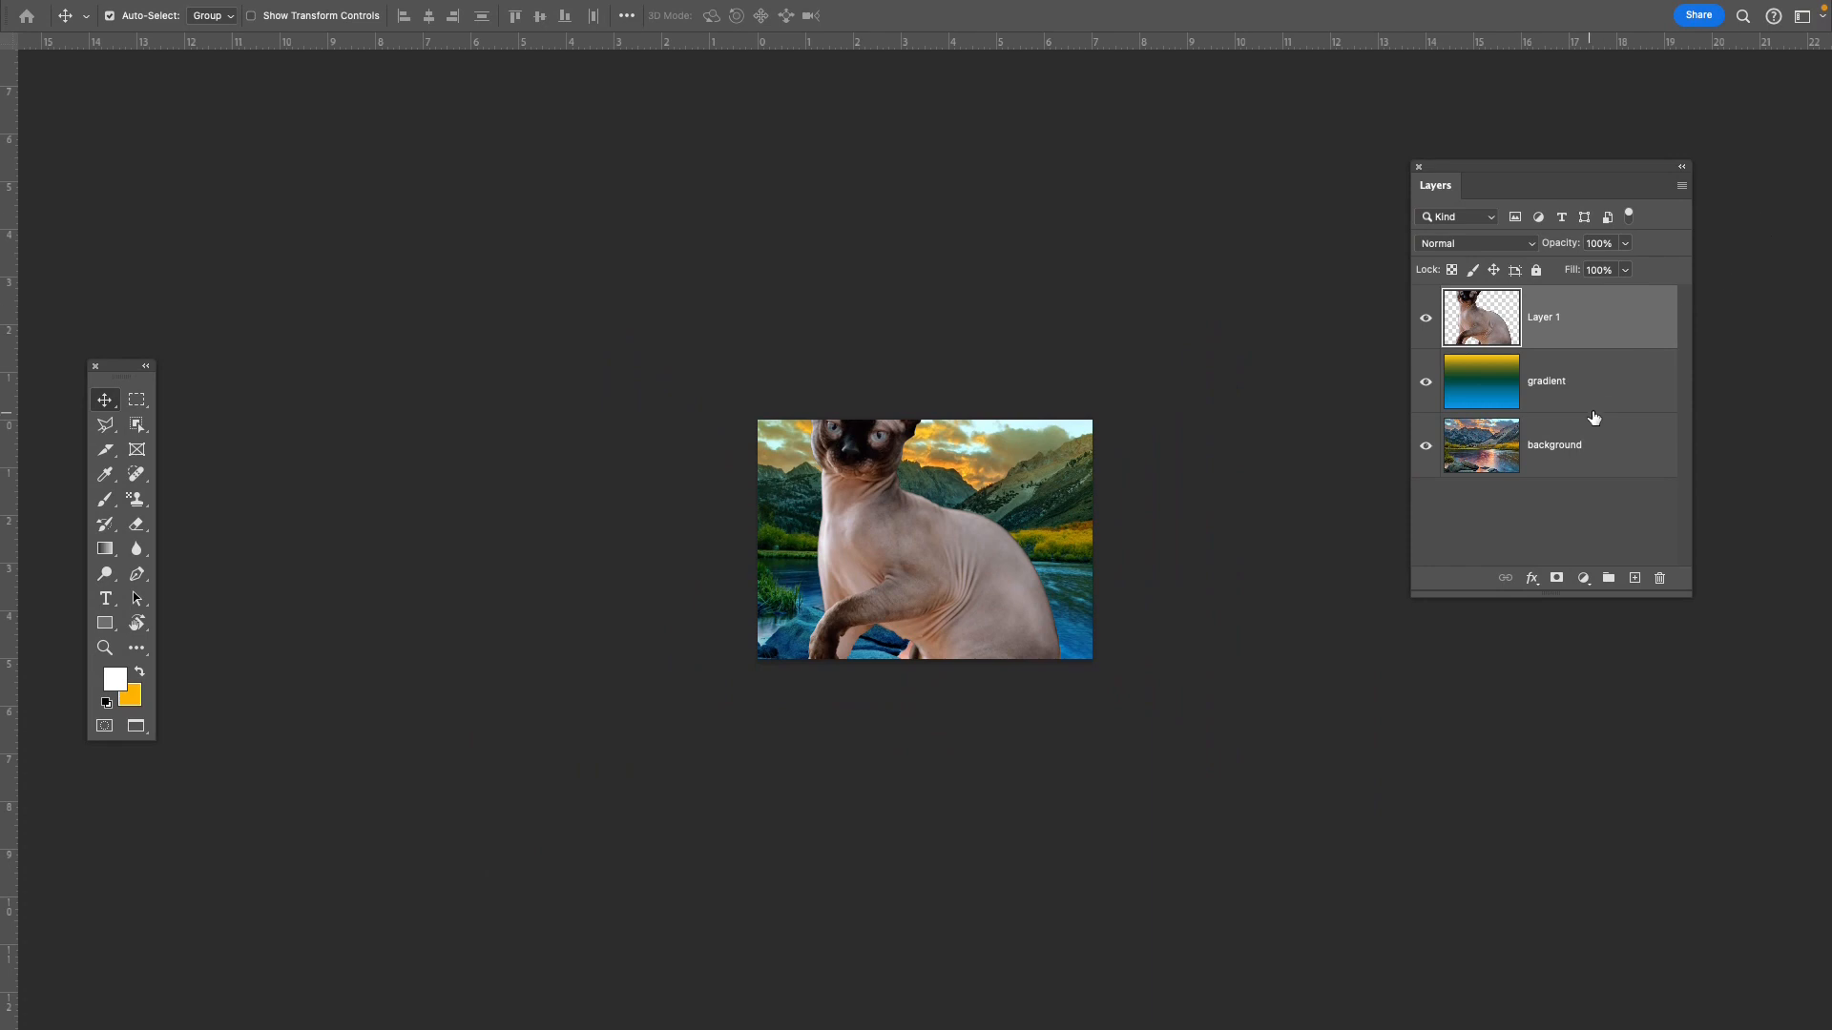
pyautogui.press('super+t')
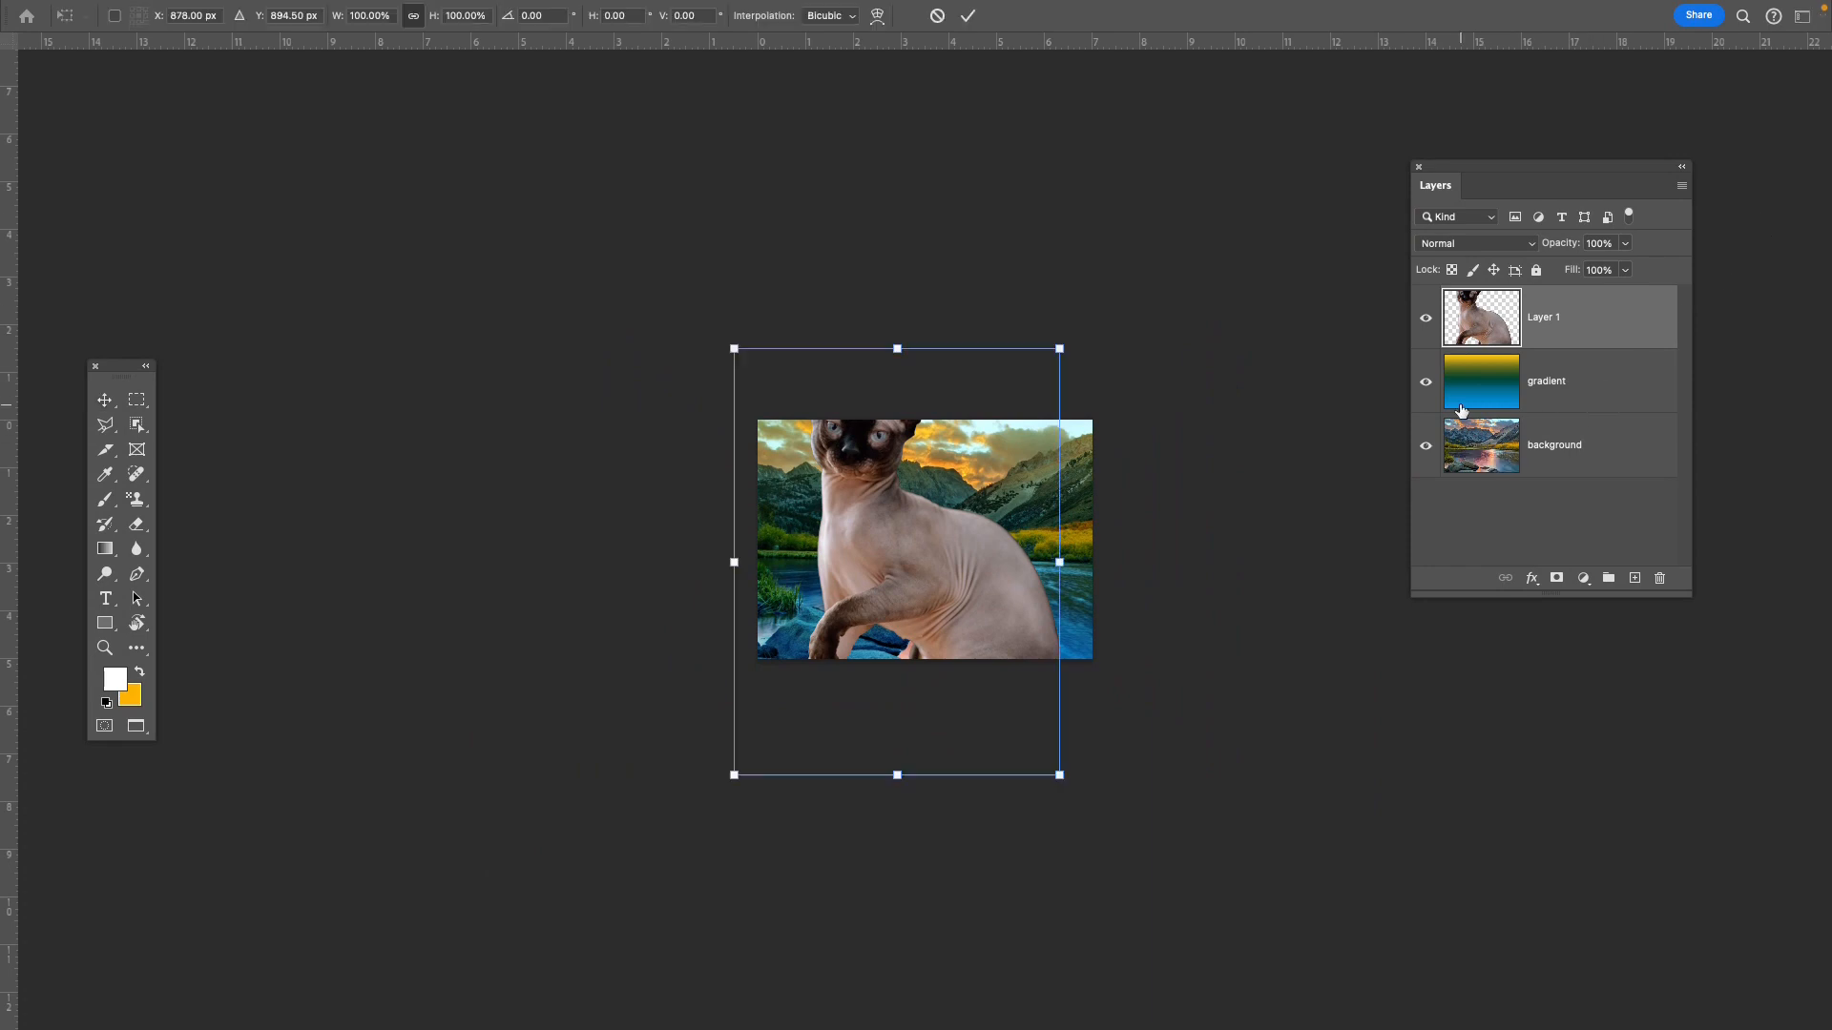
pyautogui.moveTo(1059, 776); pyautogui.dragTo(949, 631)
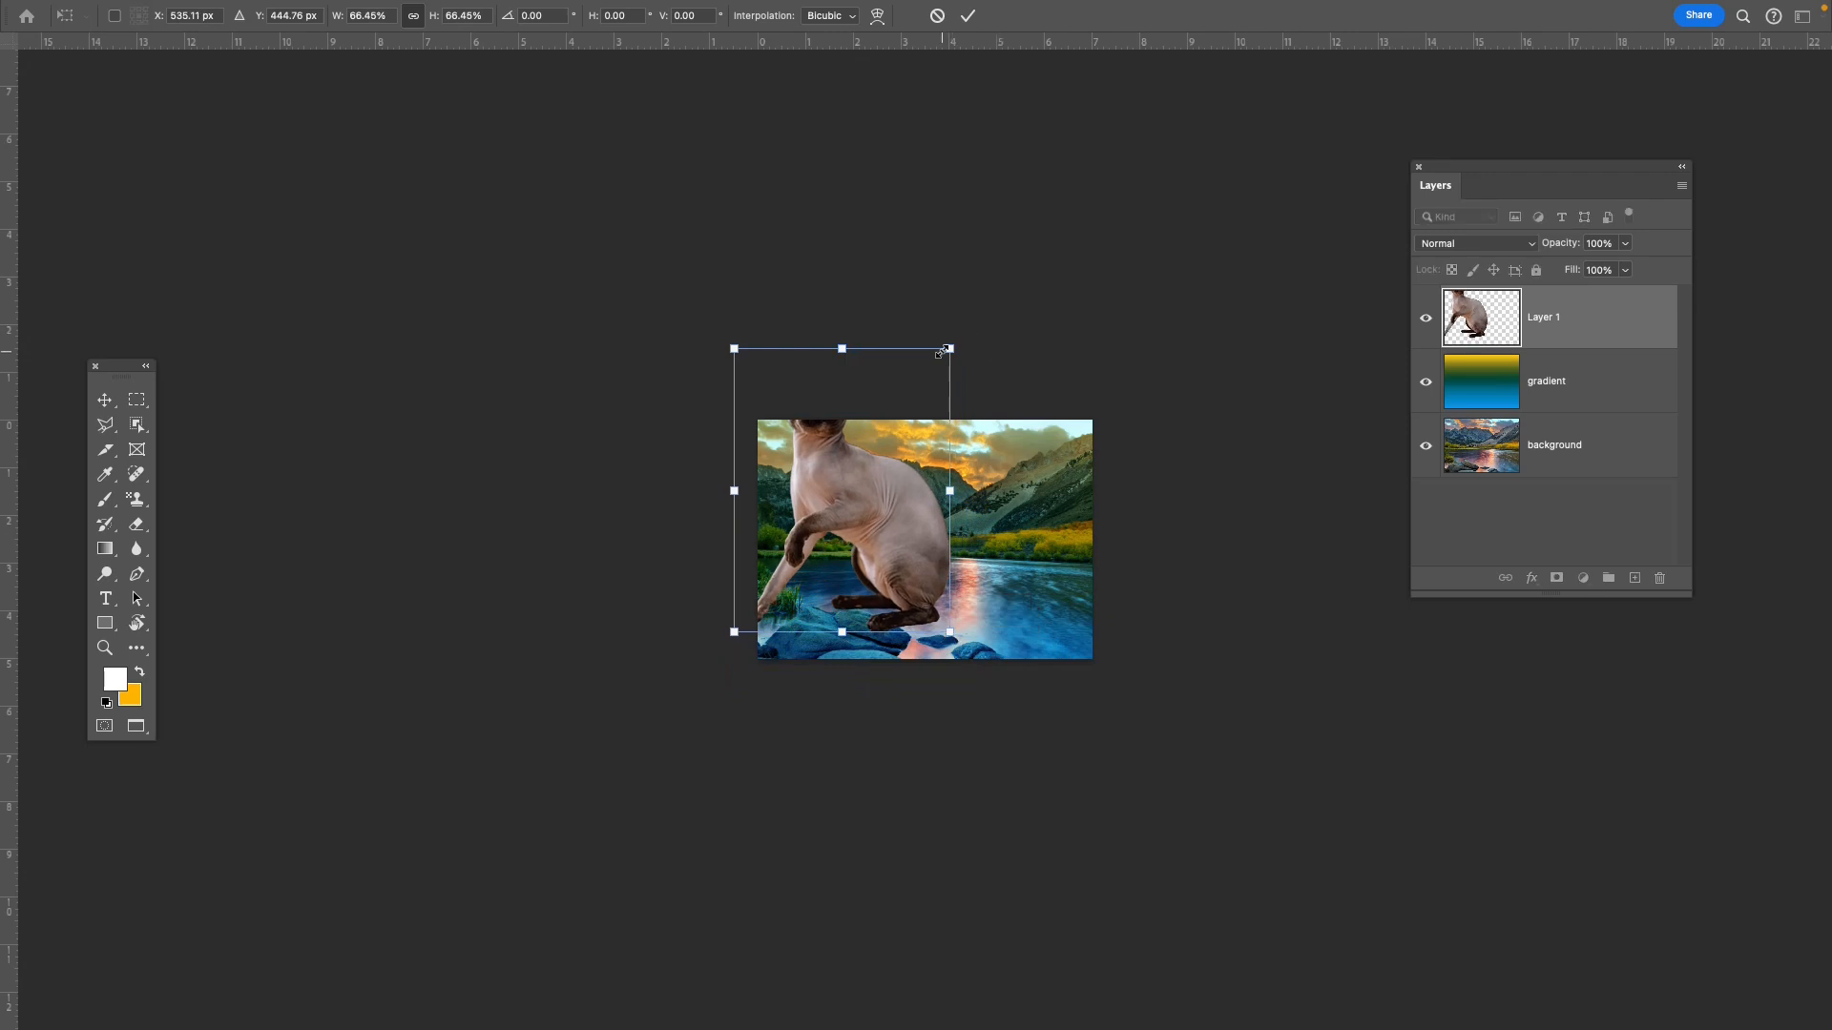
pyautogui.moveTo(949, 346); pyautogui.dragTo(848, 482)
pyautogui.moveTo(734, 482); pyautogui.dragTo(871, 611)
pyautogui.press('Return')
# Check the enlarged cat and landscape composite in full screen mode and return to the standard screen mode.
pyautogui.press('super+equal')
pyautogui.press('super+equal')
pyautogui.press('super+equal')
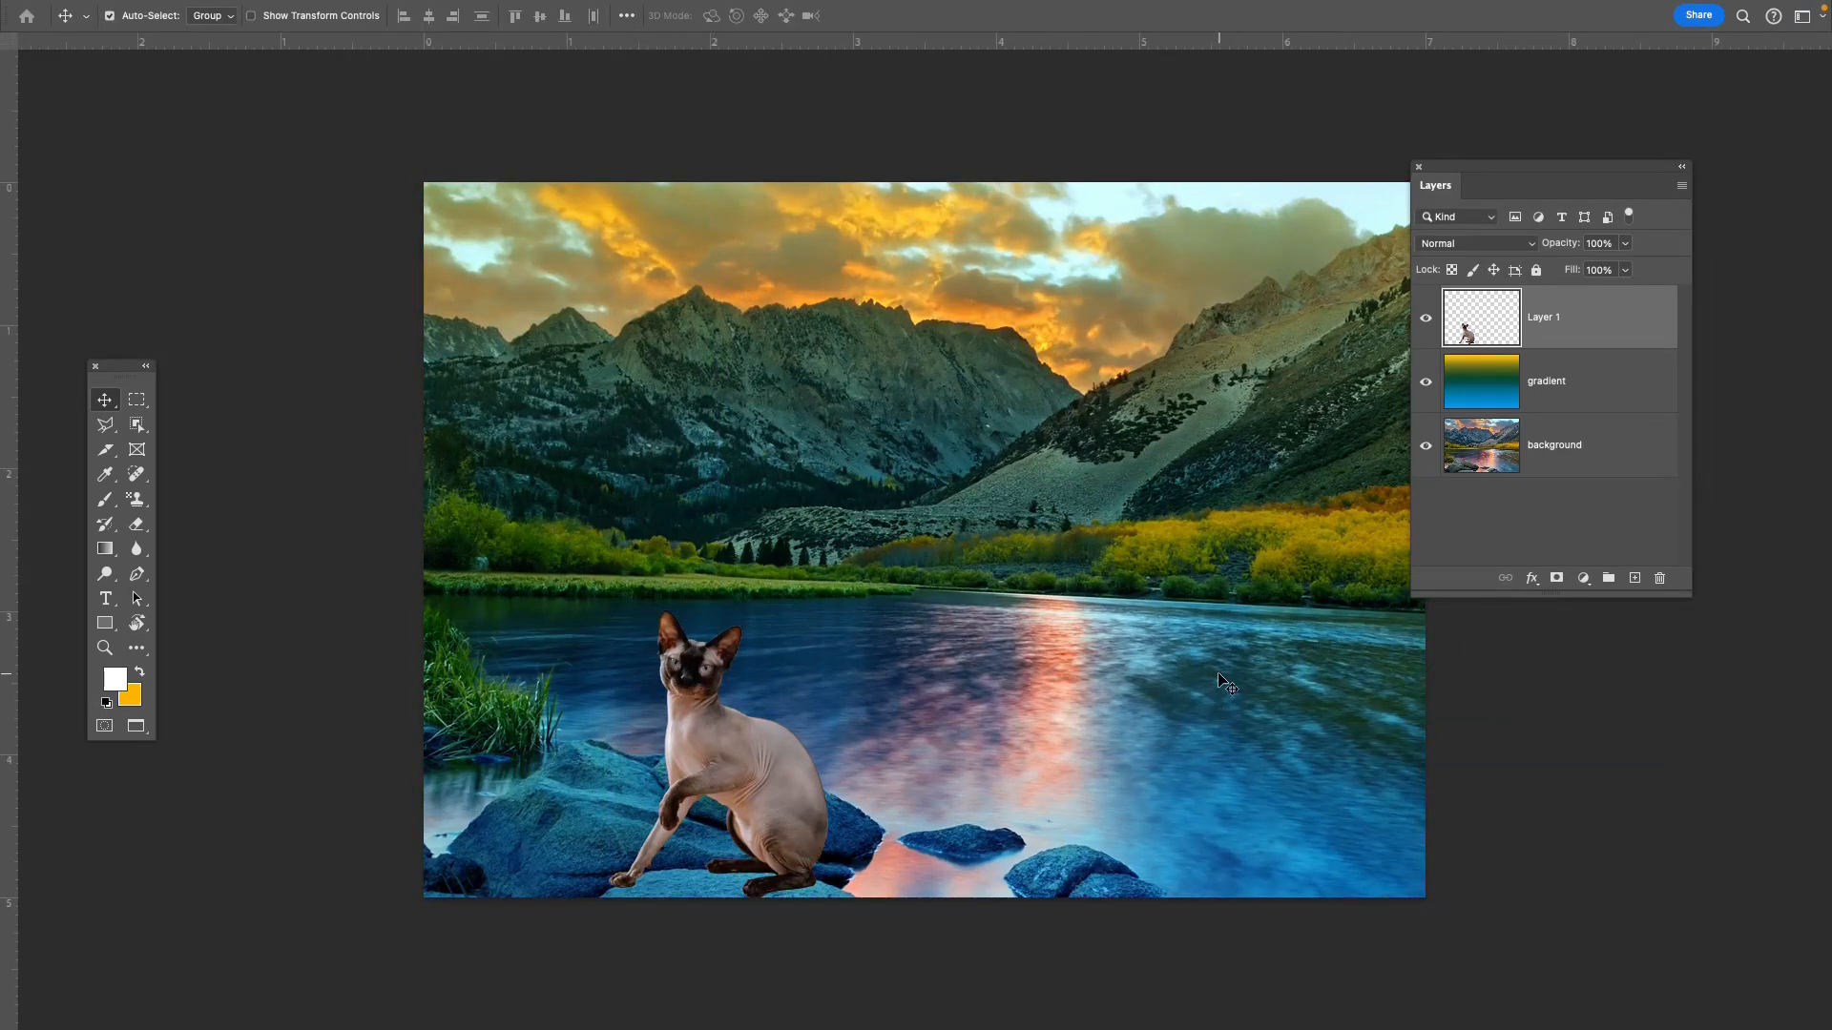
pyautogui.press('f')
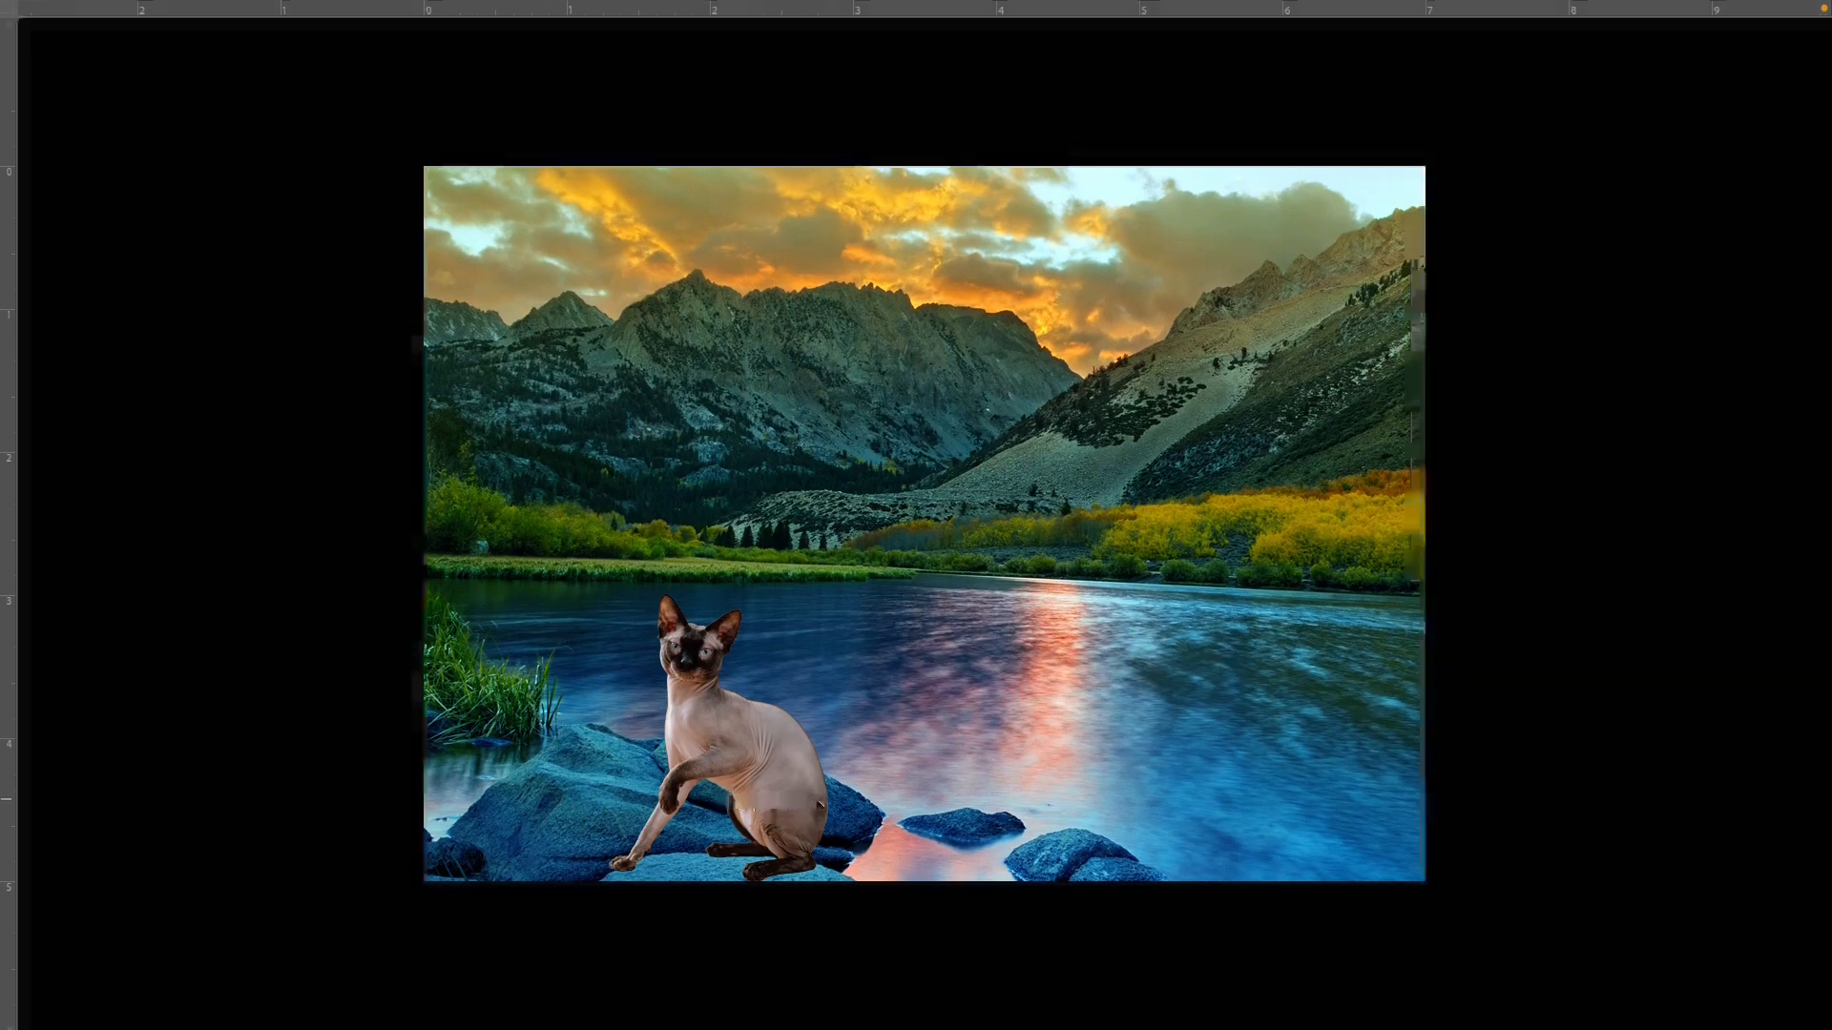
pyautogui.press('f')
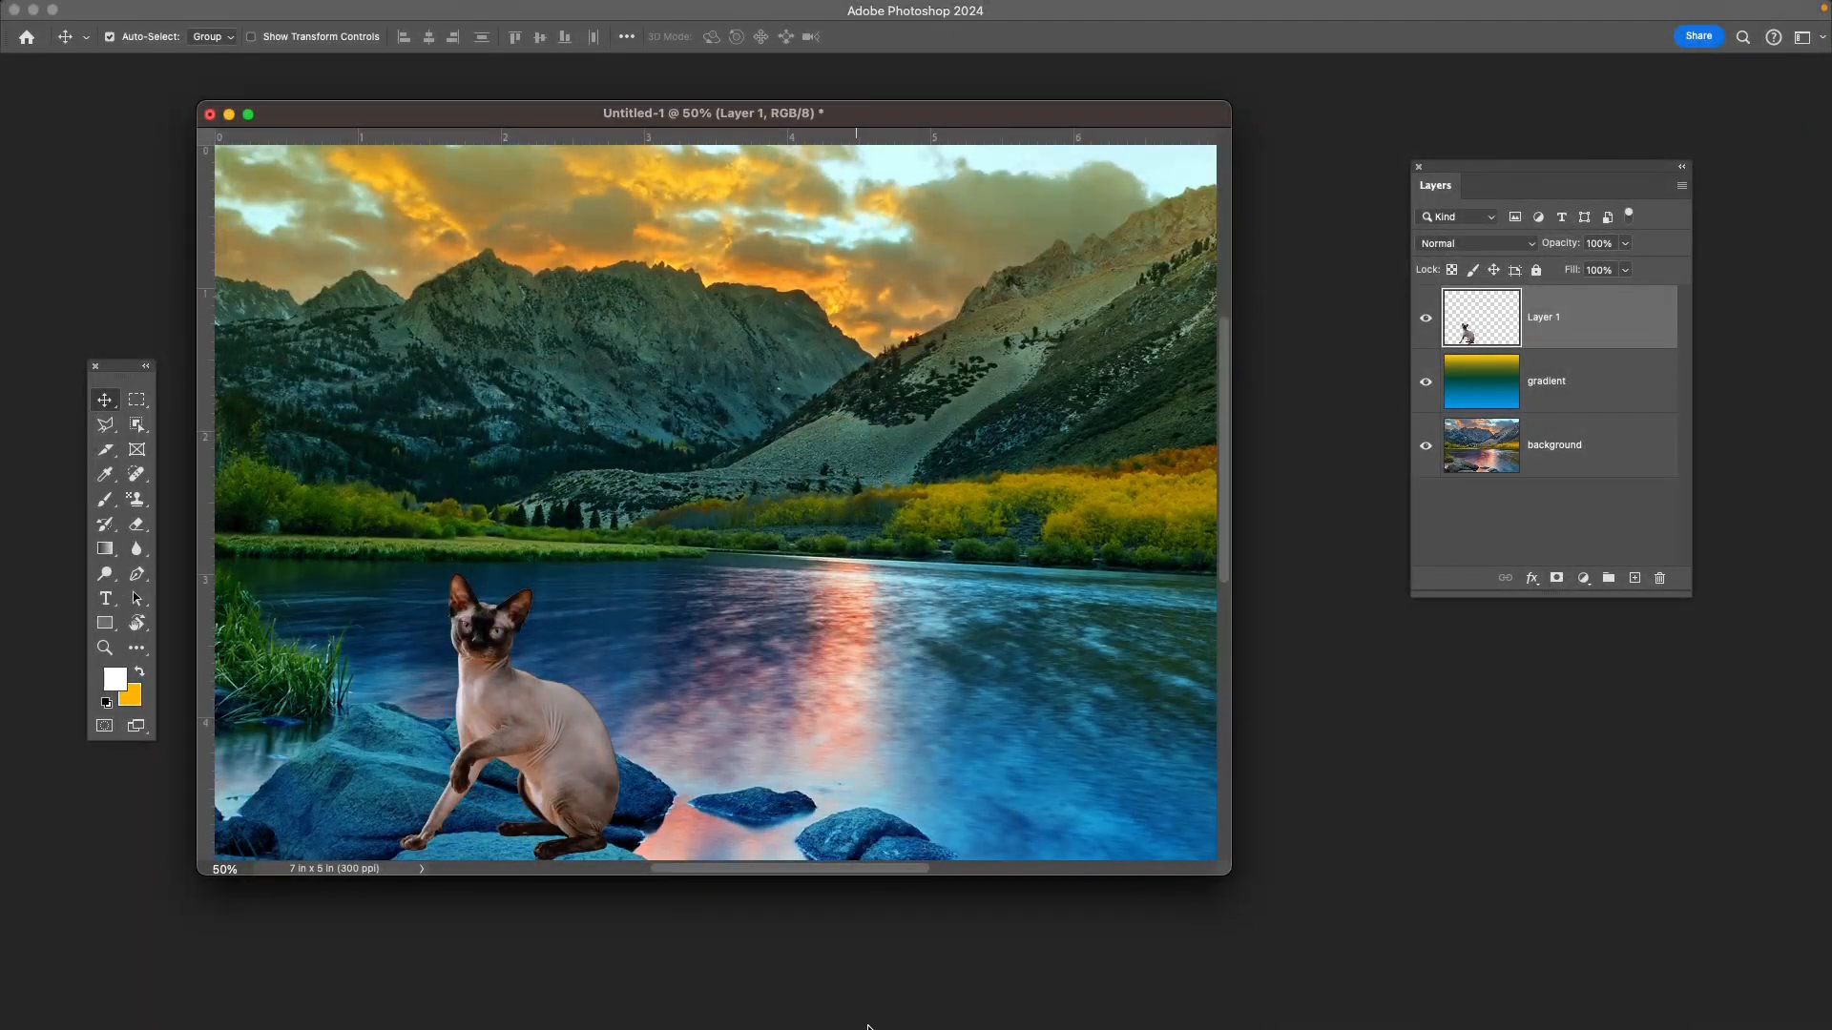